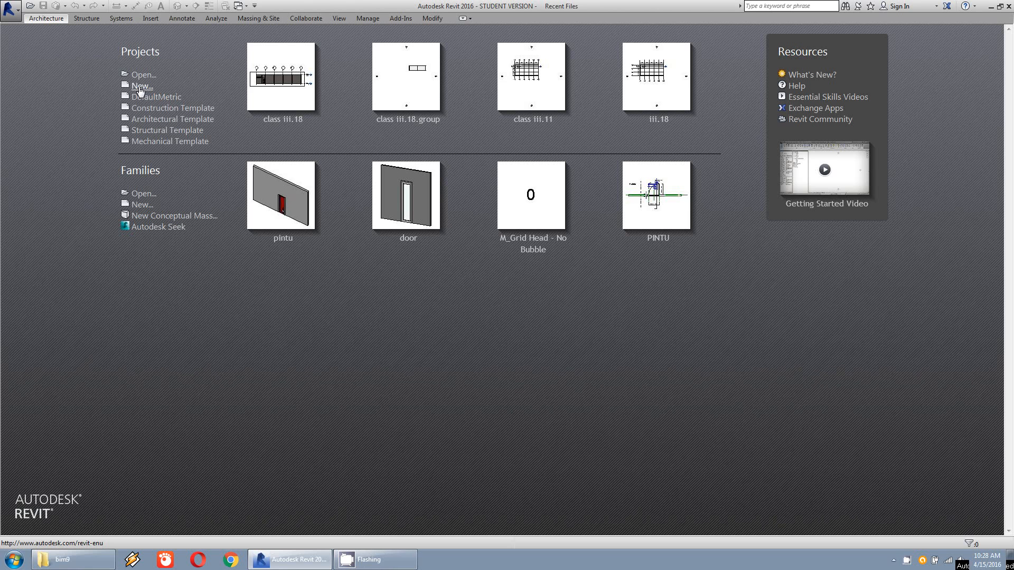
Step: Create a new project from the DefaultMetric template and open its East elevation
left_click(142, 87)
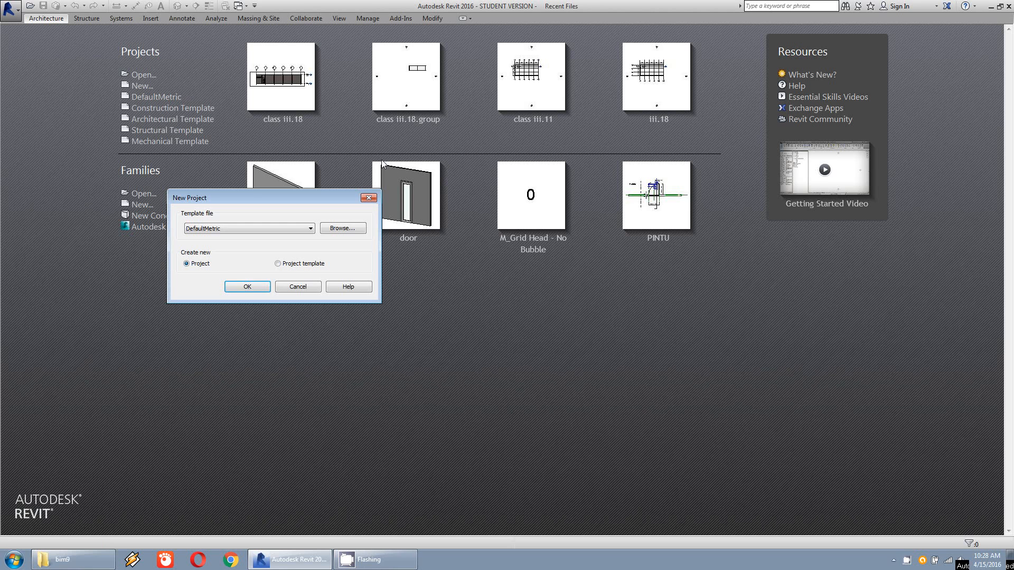
left_click(255, 286)
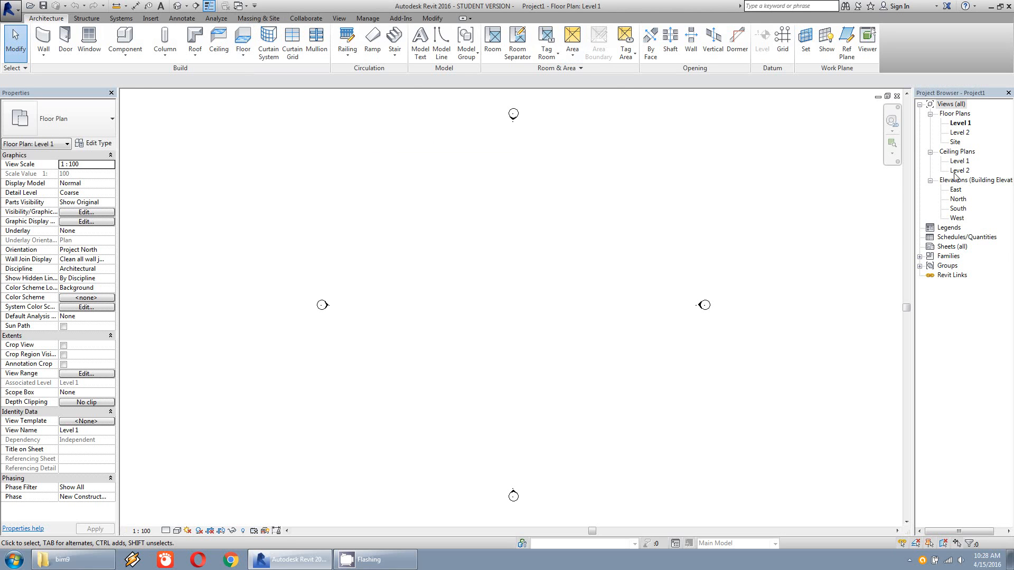
double_click(956, 190)
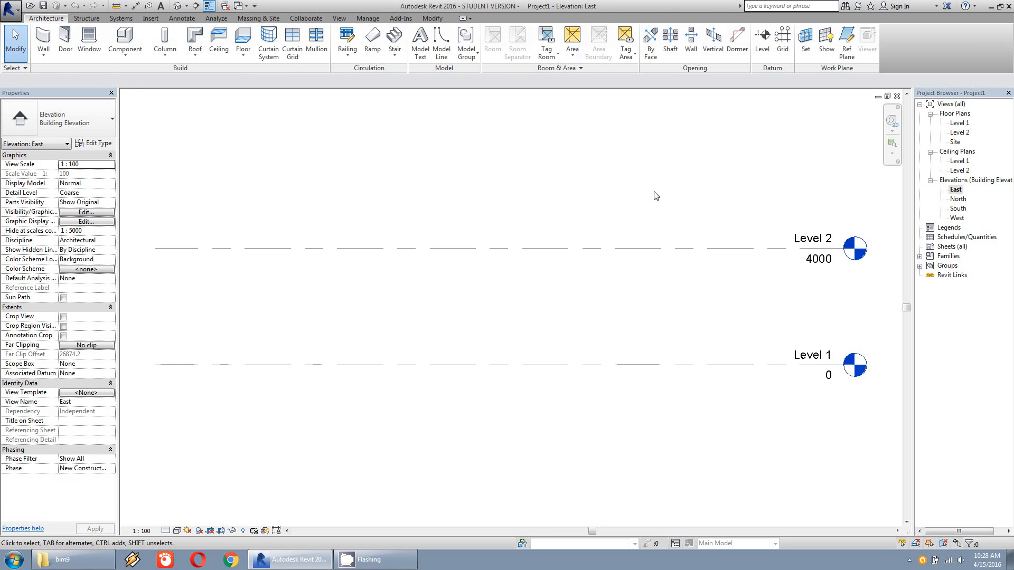
Step: Copy Level 2 upward with multiple copies at 4000 mm spacing, adding seven levels up to elevation 32000
scroll(660, 214, "down", 2)
middle_click_drag(638, 215, 491, 299)
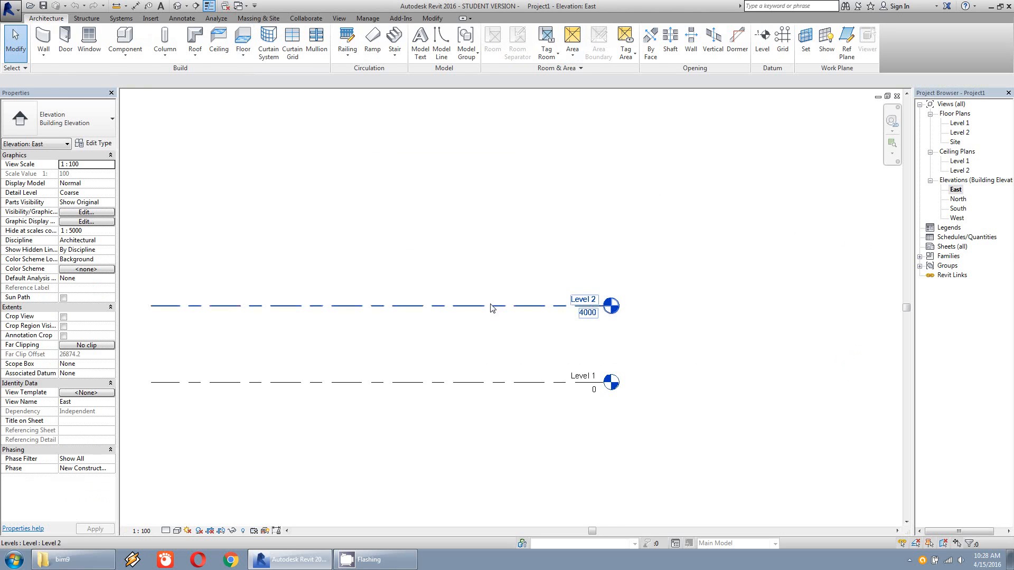
left_click(491, 306)
left_click(212, 53)
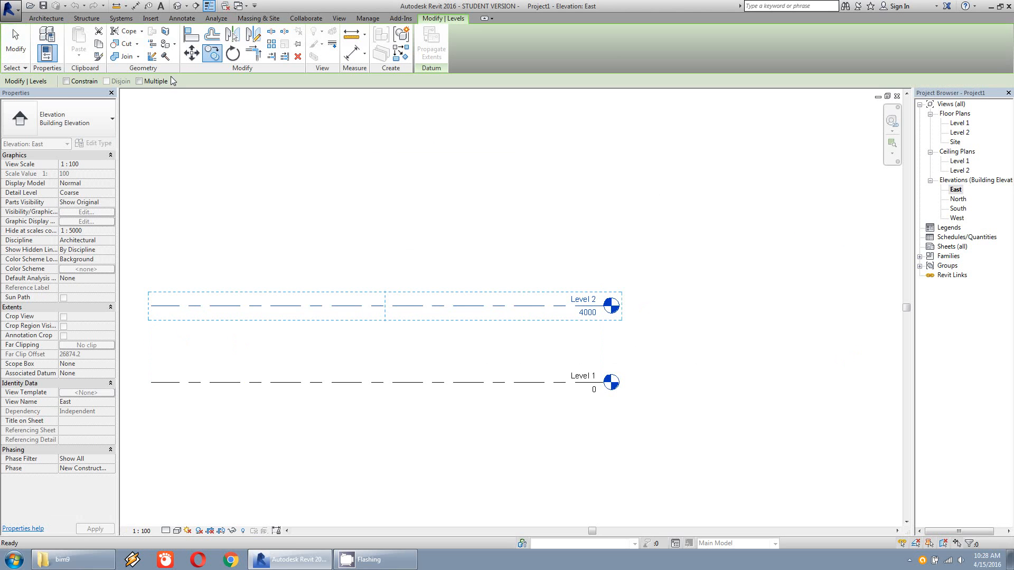
left_click(139, 82)
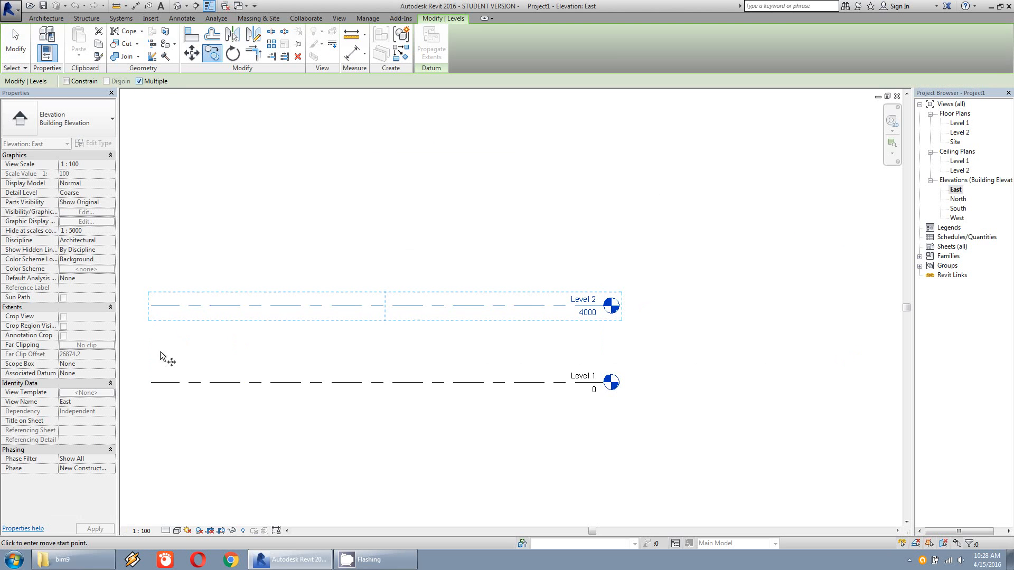
left_click(153, 383)
left_click(151, 306)
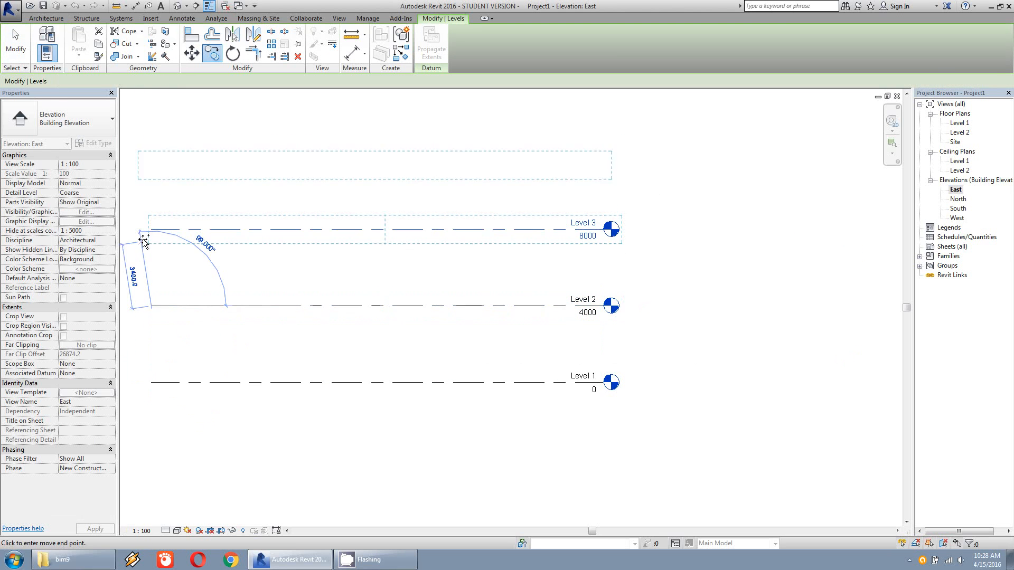
left_click(151, 230)
middle_click_drag(153, 159, 317, 313)
left_click(257, 217)
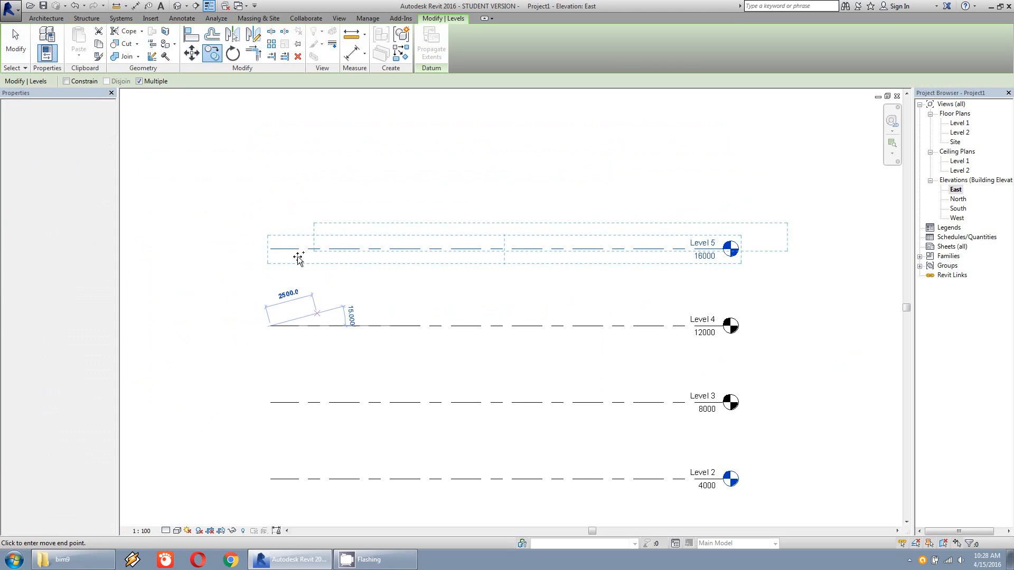
left_click(274, 248)
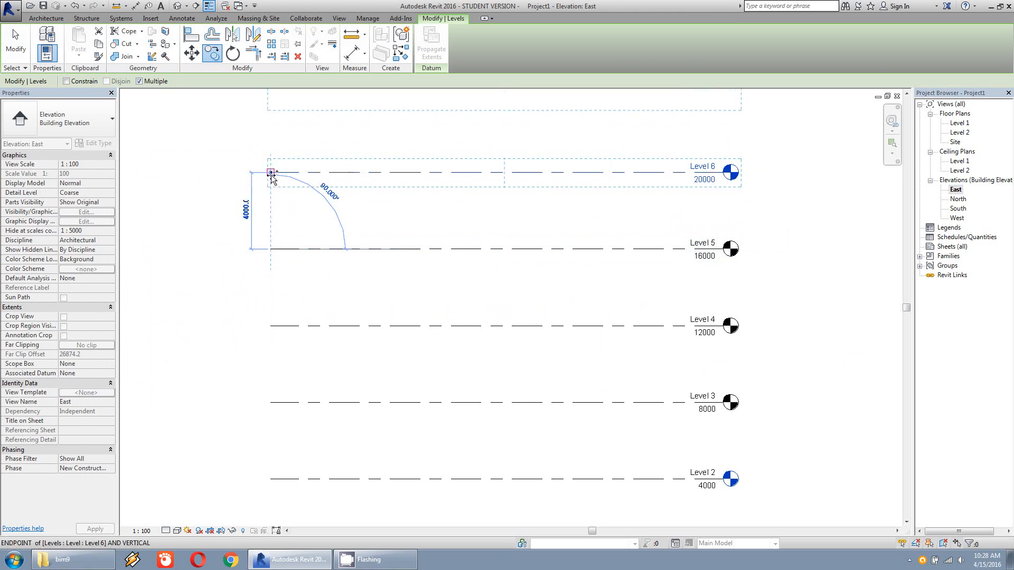
left_click(287, 164)
scroll(390, 361, "down", 3)
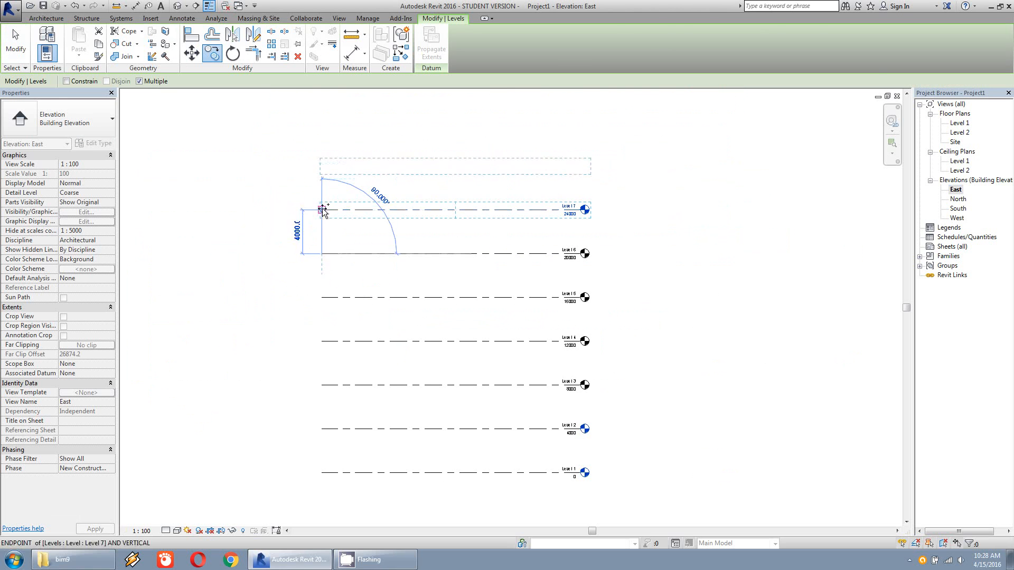
left_click(323, 209)
left_click(322, 166)
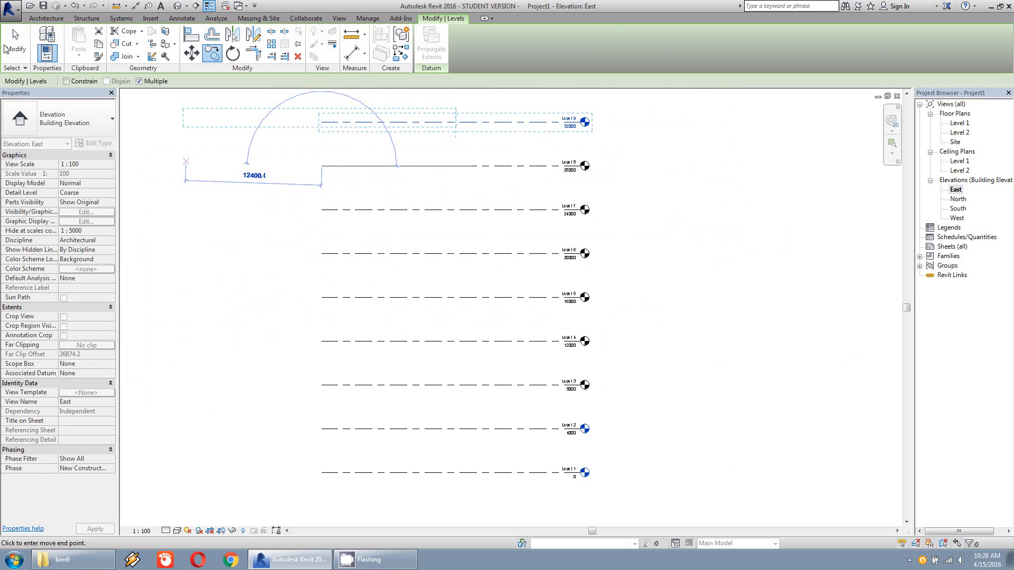
left_click(17, 55)
middle_click_drag(476, 167, 400, 180)
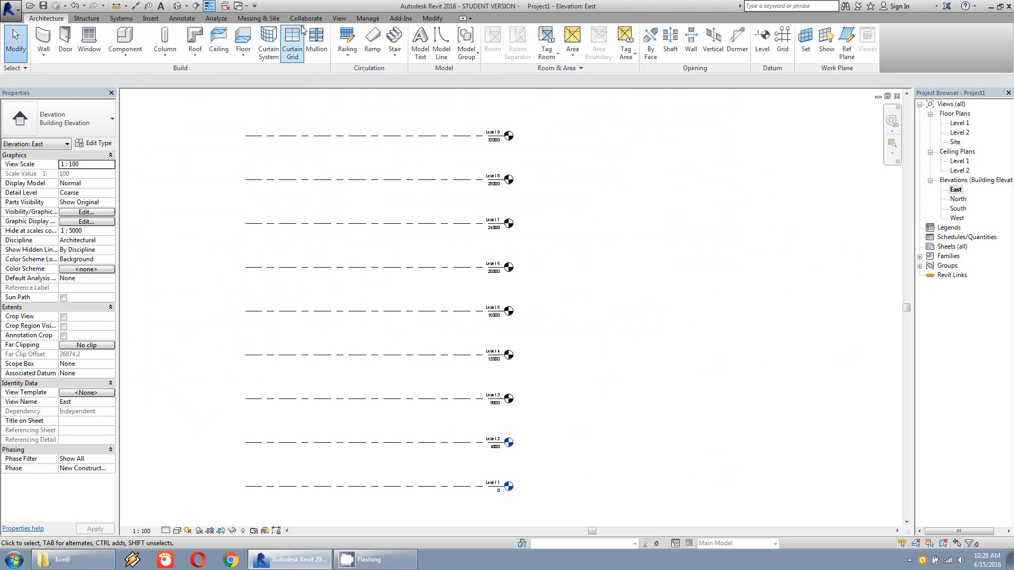
Step: Start an in-place mass with the name Mass 1
left_click(251, 19)
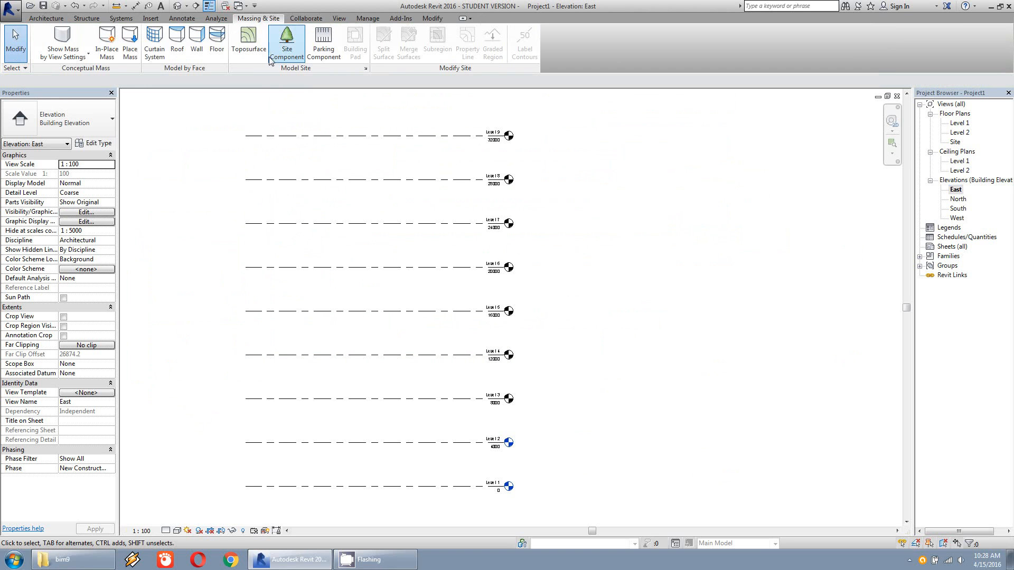
left_click(104, 58)
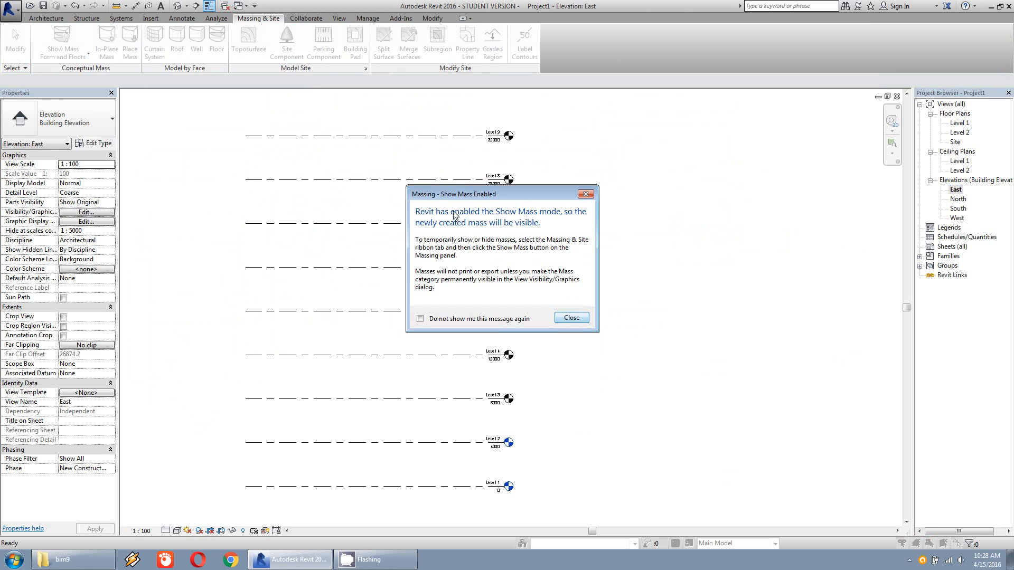
left_click(571, 317)
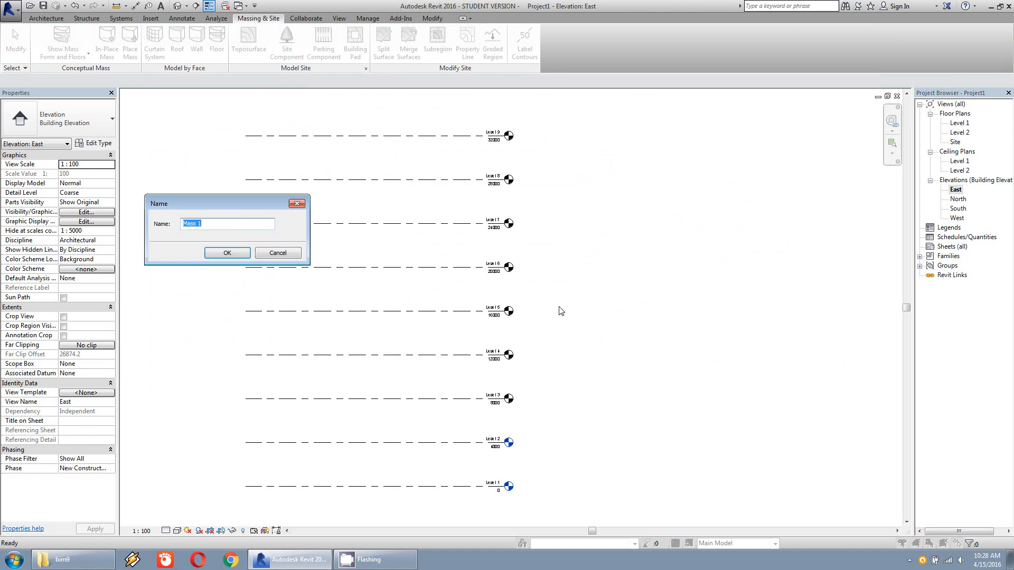
left_click(224, 255)
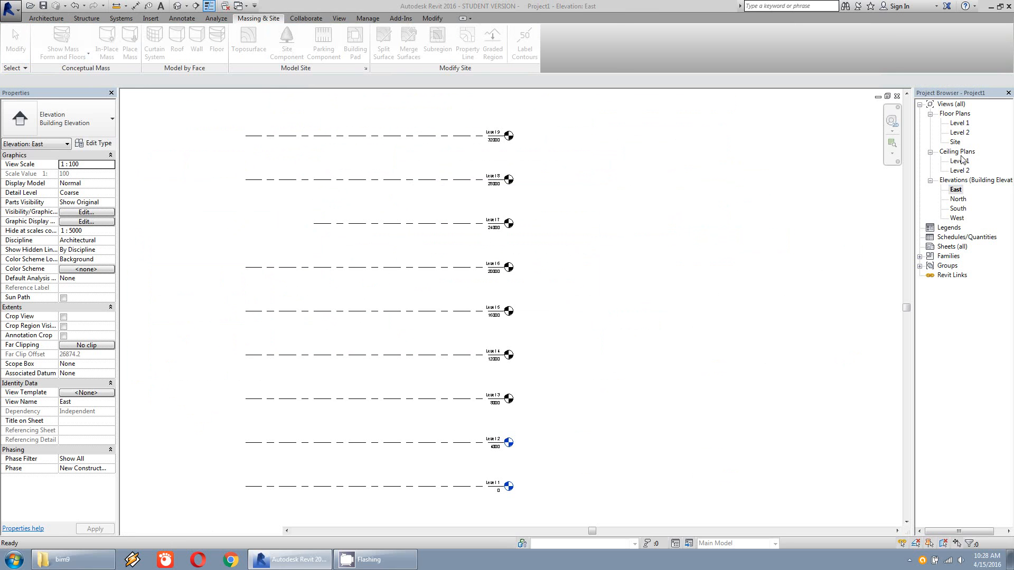
Step: Open the Level 1 floor plan and switch to the default 3D view
double_click(958, 123)
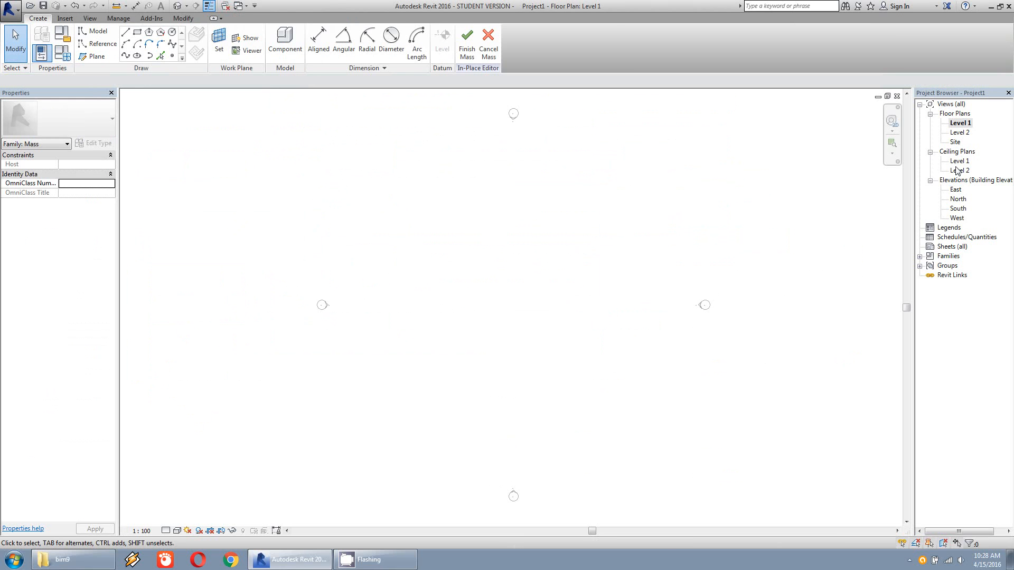
left_click(90, 18)
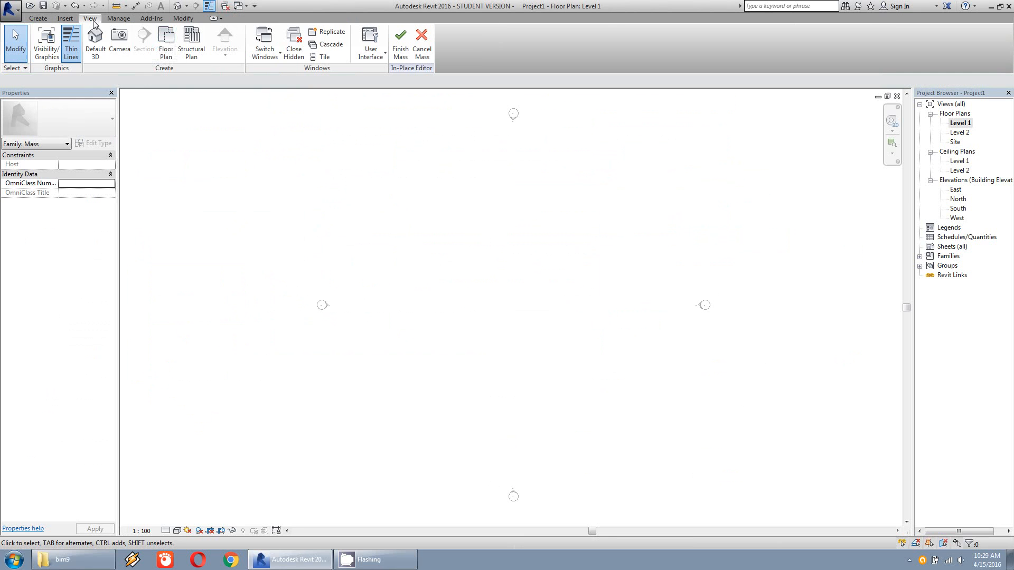
left_click(95, 51)
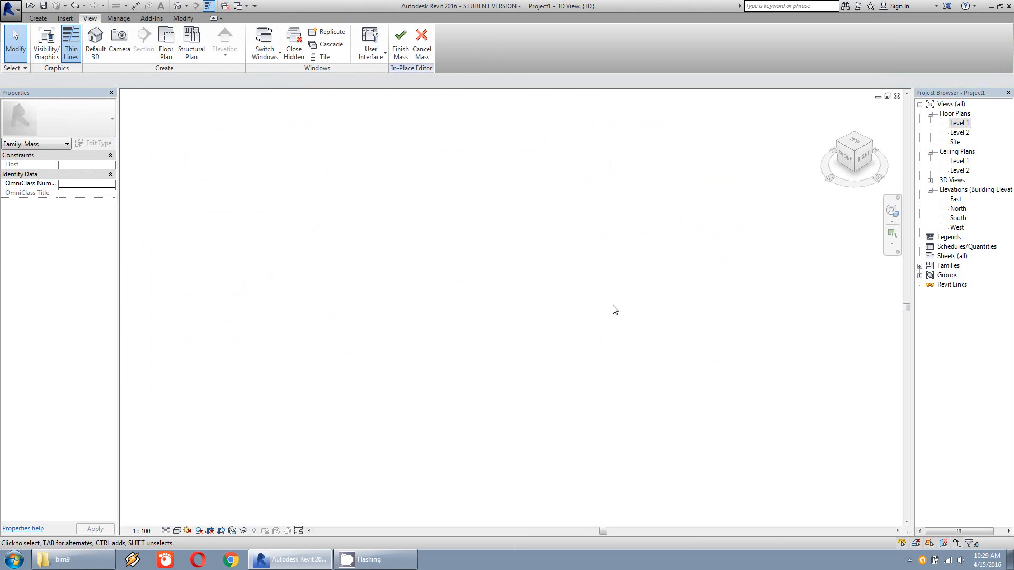
Step: Place a reference point on Level 1 with its reference planes set to show Always
left_click(38, 18)
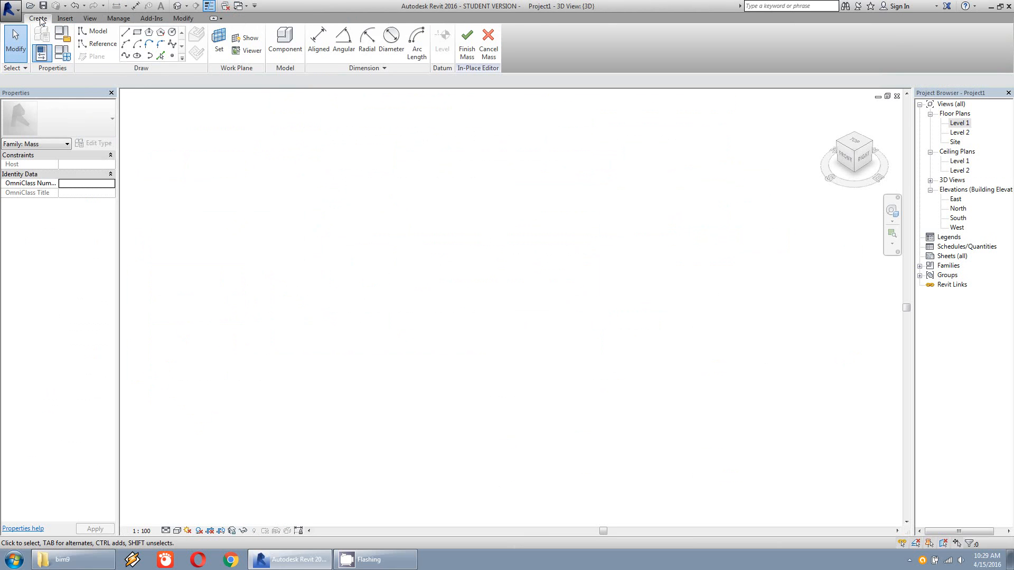
left_click(171, 56)
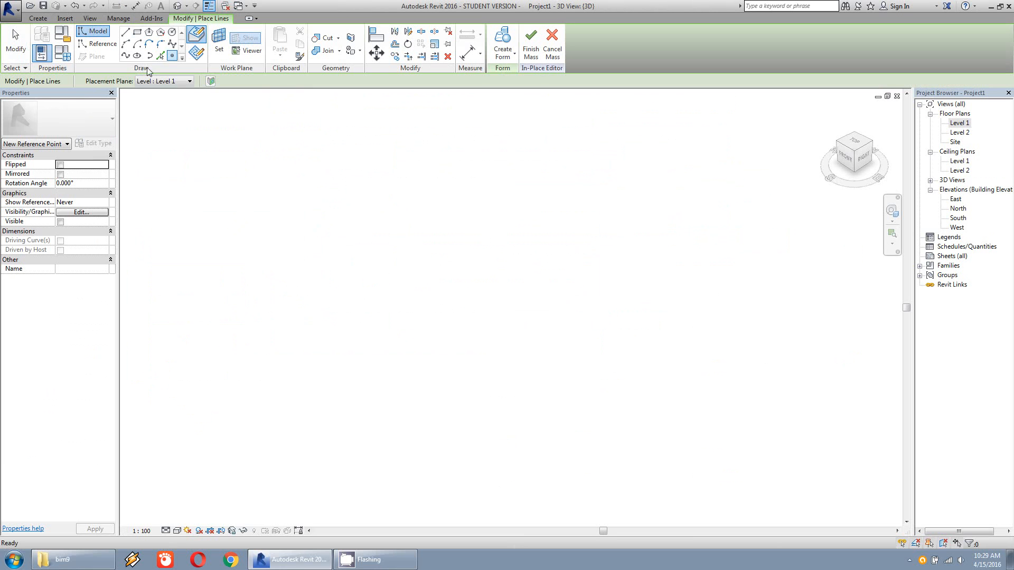
left_click(104, 204)
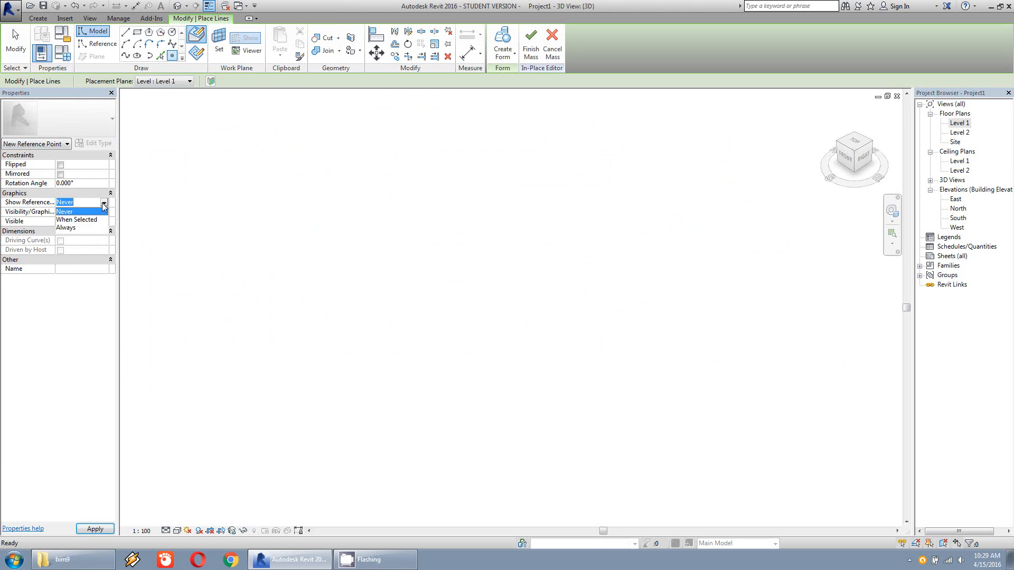
left_click(90, 227)
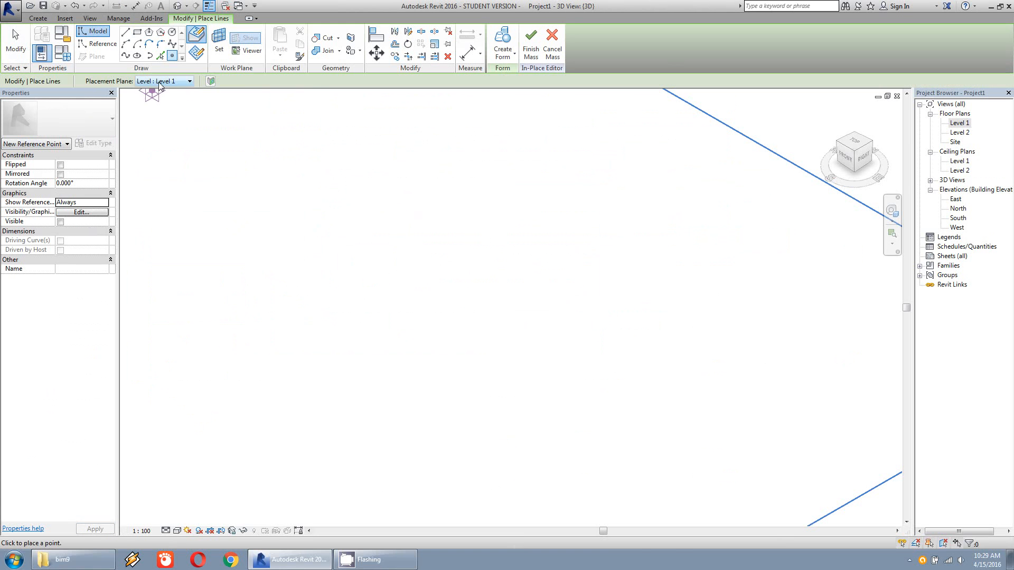
left_click(398, 322)
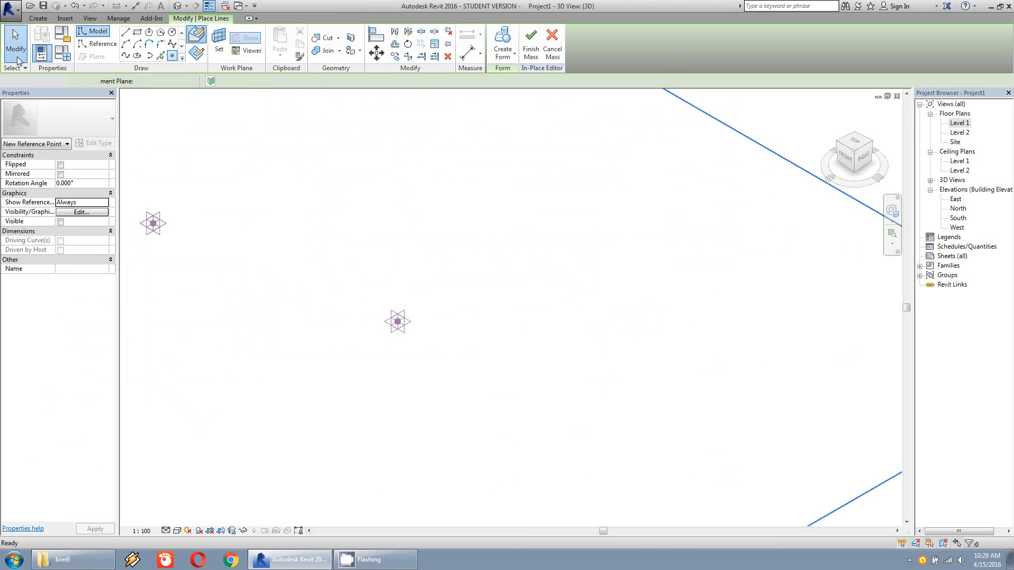
left_click(16, 42)
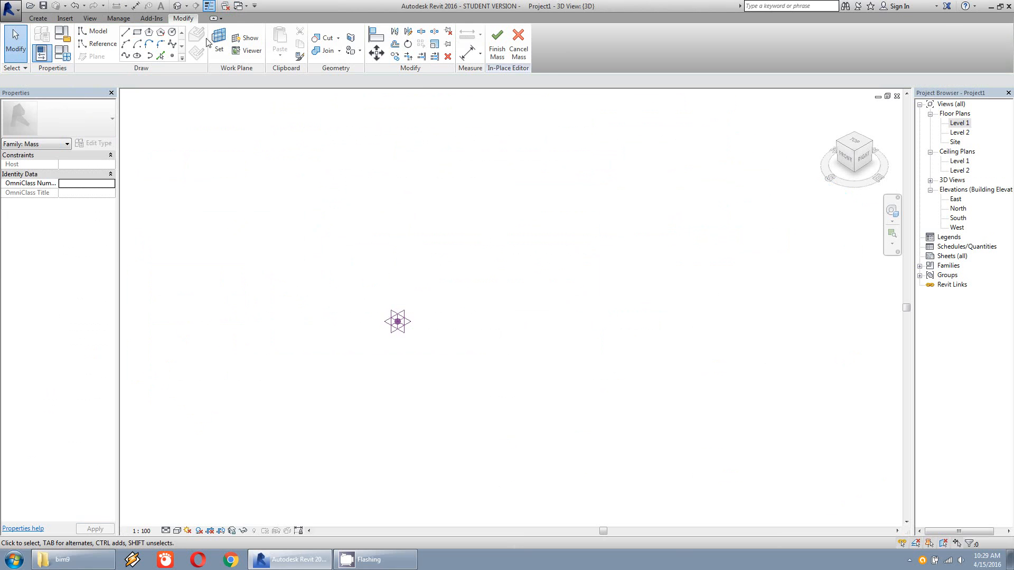
Step: Start a reference line and pick the reference point's horizontal plane as its placement plane
left_click(105, 46)
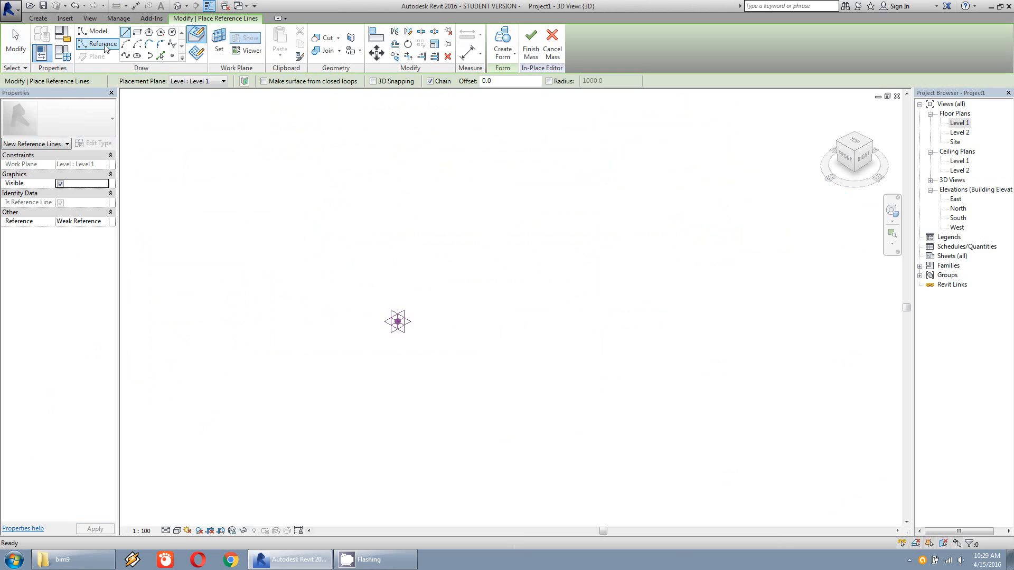
left_click(206, 82)
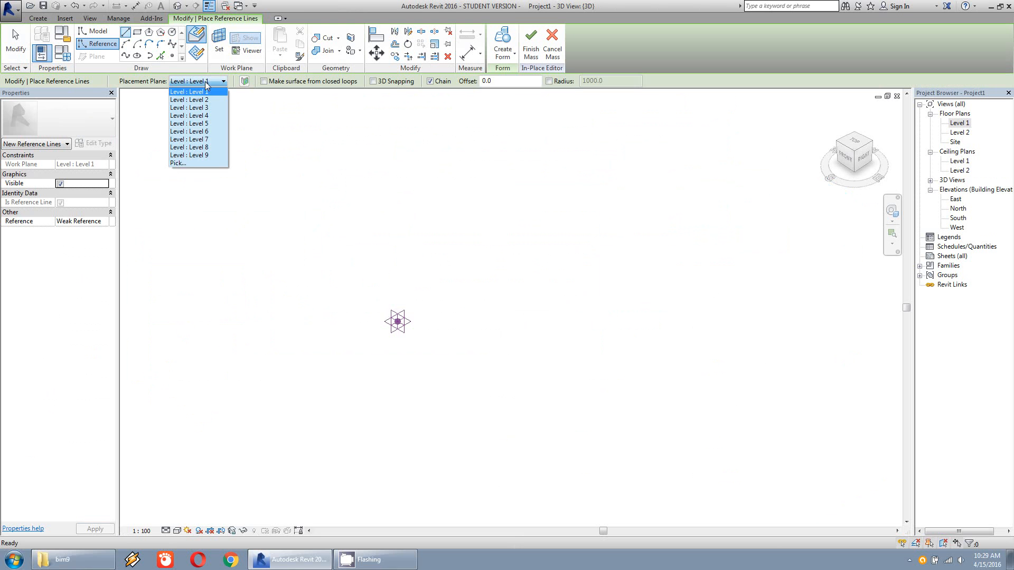
left_click(178, 163)
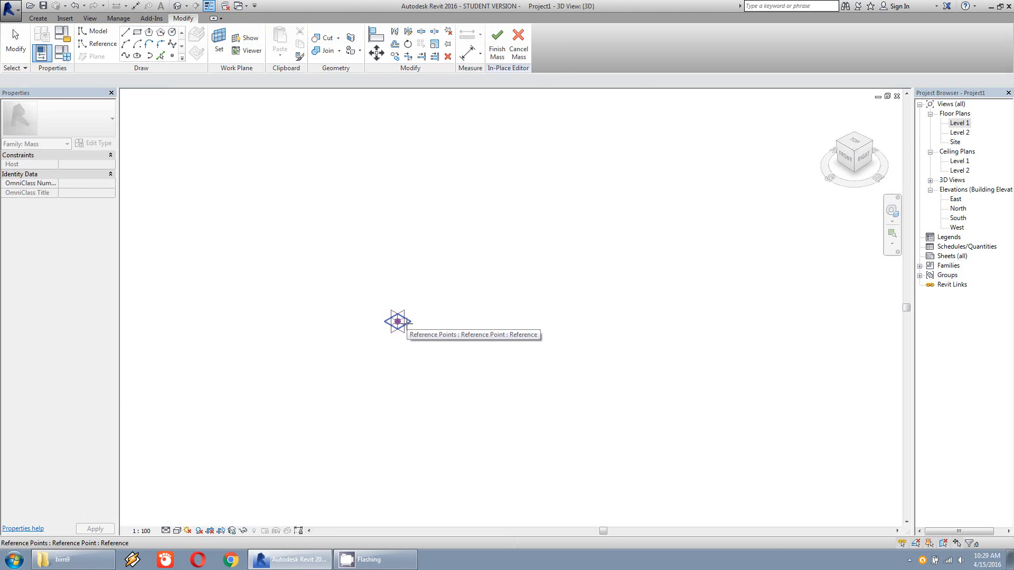
left_click(403, 321)
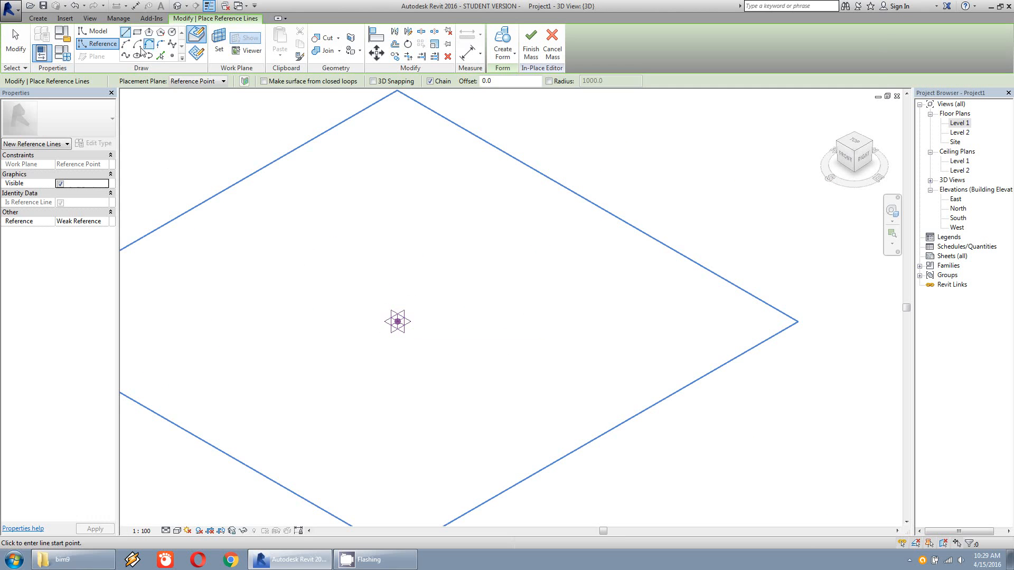
Step: Draw two perpendicular reference lines outward from the reference point, the second about 2400 mm long
left_click(397, 321)
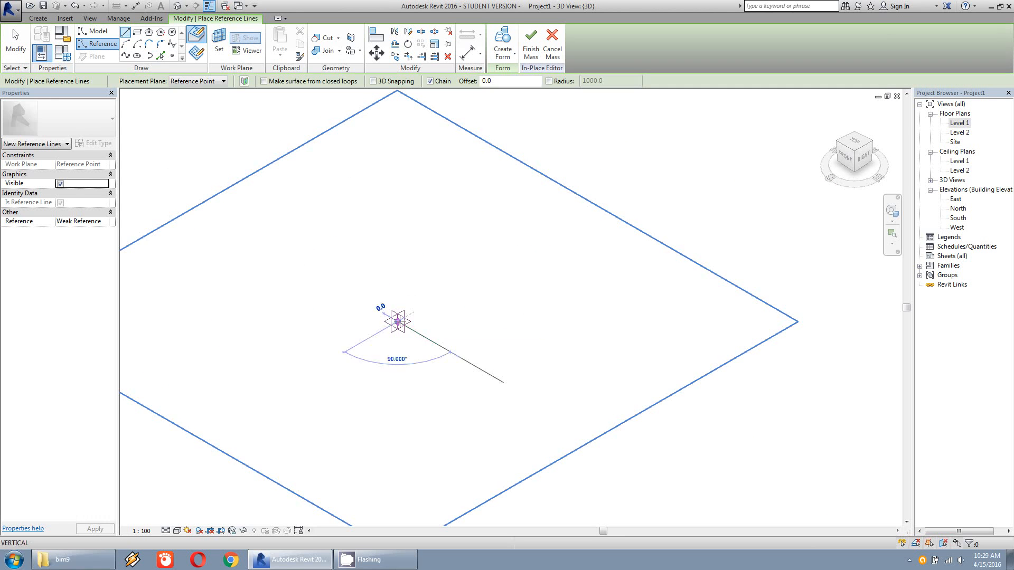
left_click(486, 373)
key("Escape")
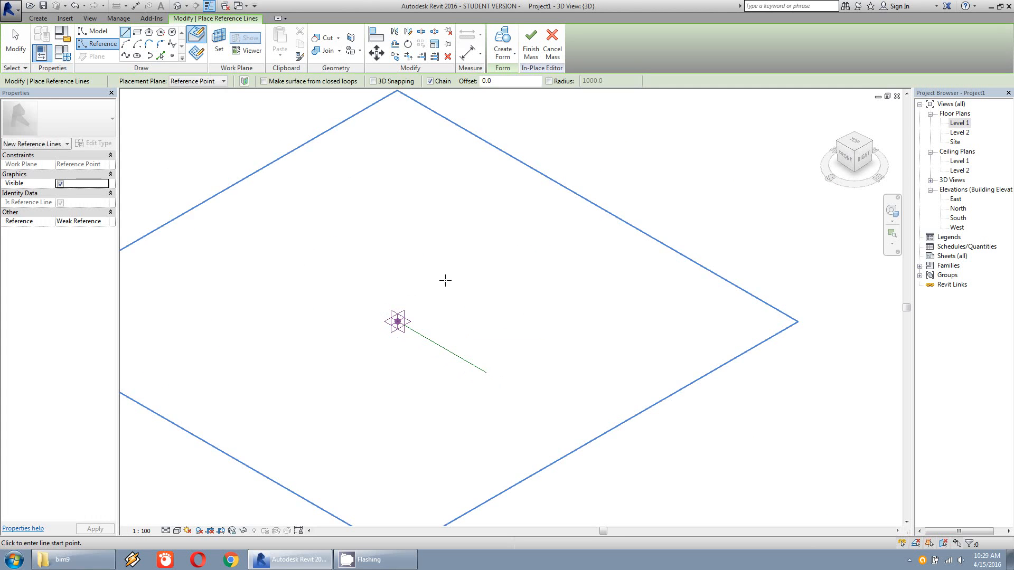
left_click(397, 321)
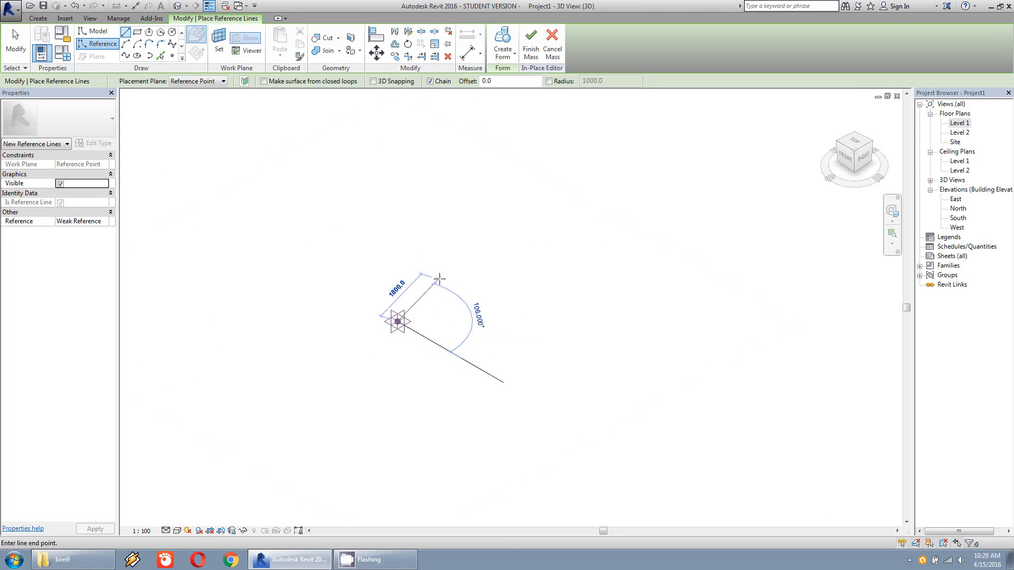
left_click(473, 277)
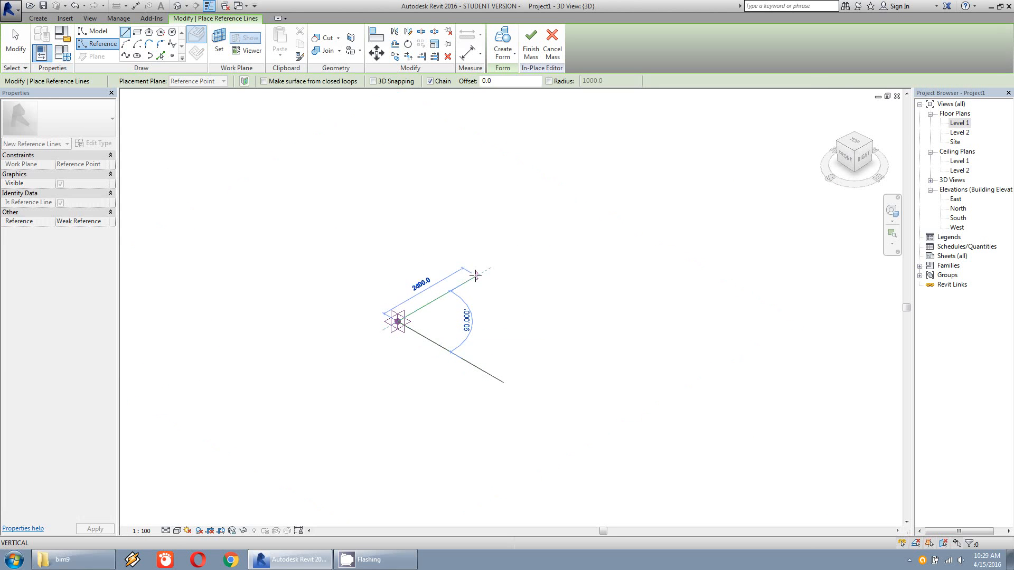
key("Escape")
key("Escape")
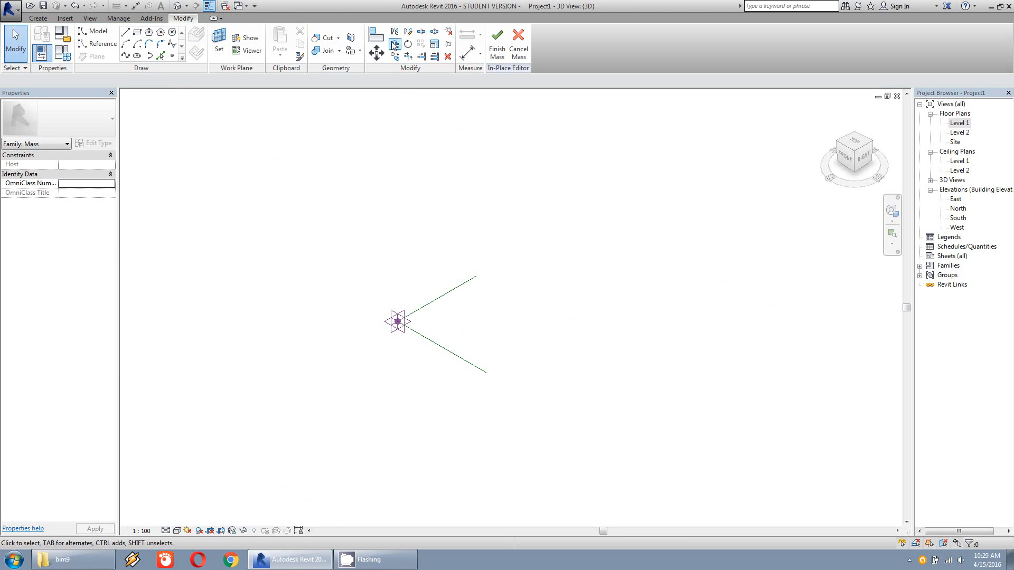
Step: Offset copies of both reference lines by 1000 mm to each side, producing four lines around the reference point
key("o")
key("f")
left_click(461, 288)
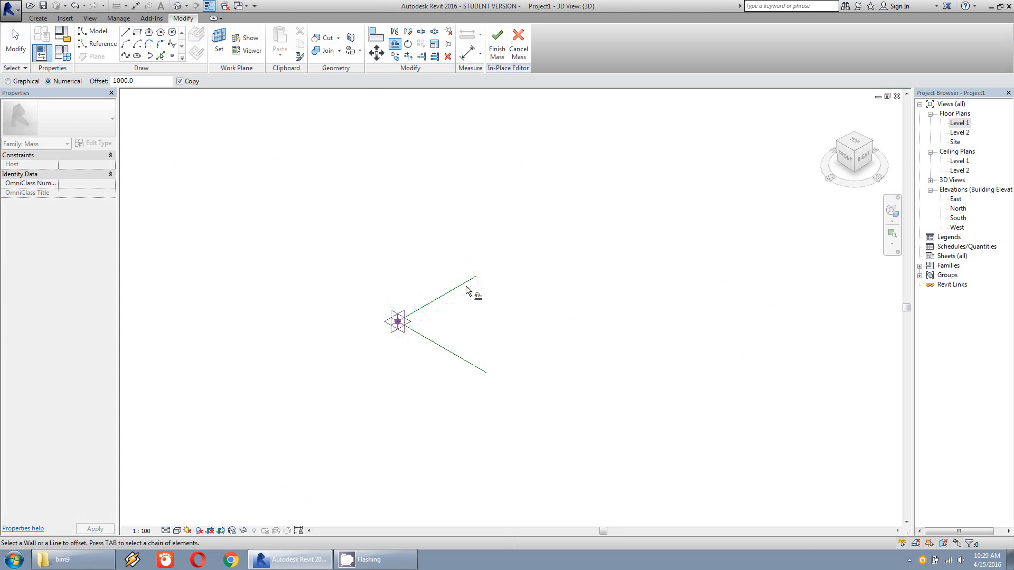
left_click(463, 284)
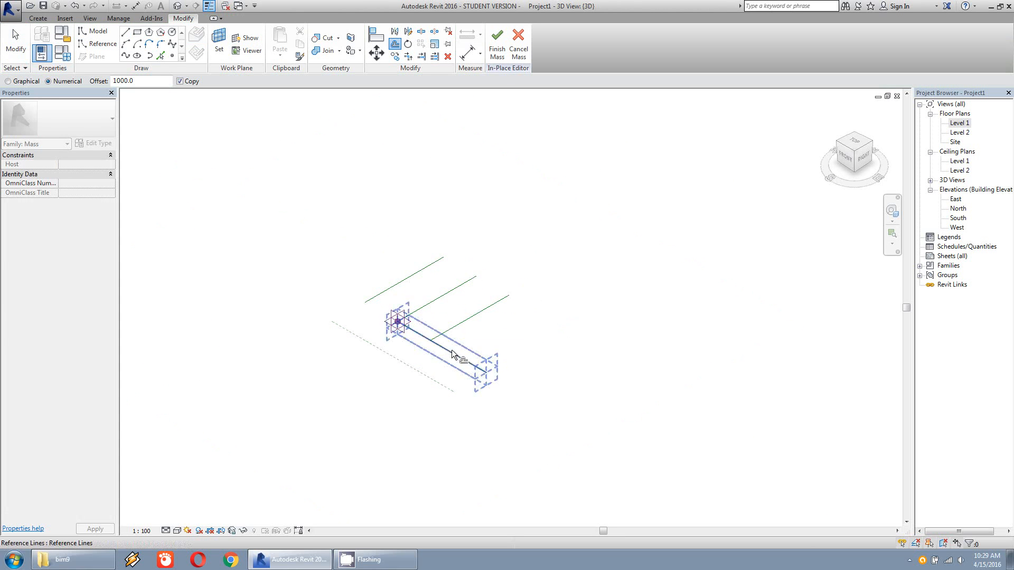
left_click(447, 353)
left_click(443, 343)
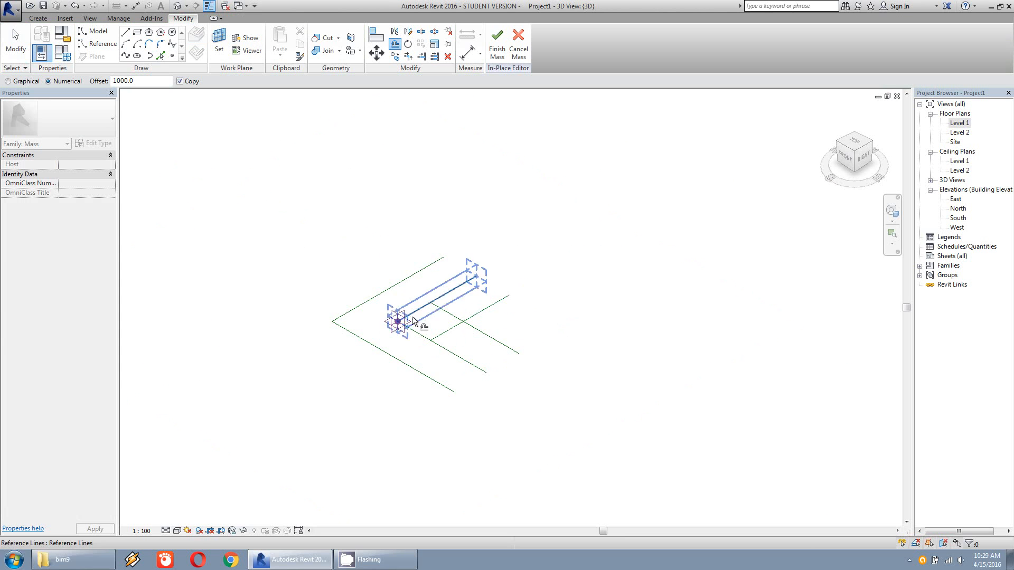
Step: Trim the four offset reference lines to their corners so they form a closed square around the reference point
left_click(408, 56)
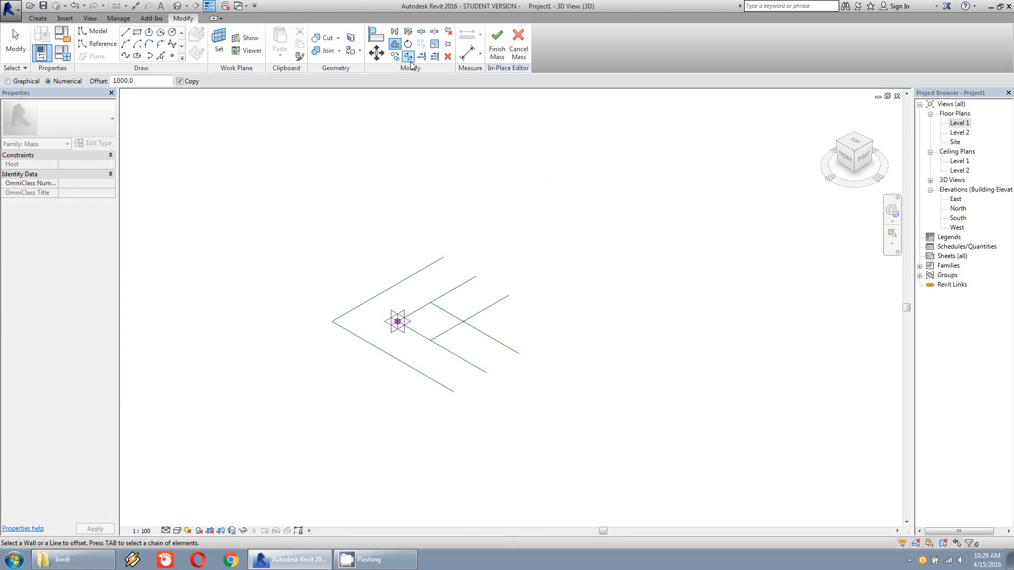
left_click(447, 318)
left_click(446, 318)
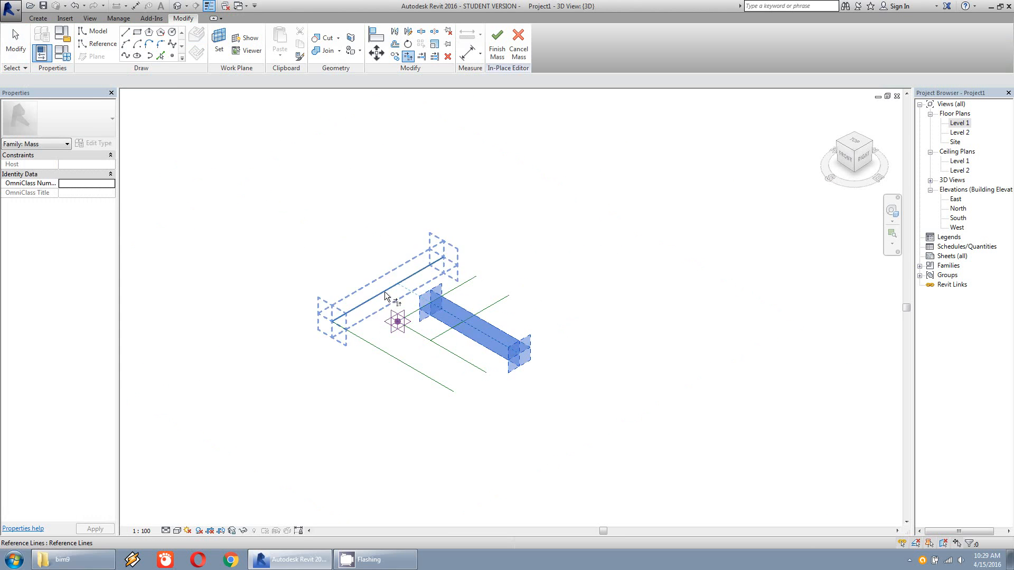
left_click(440, 333)
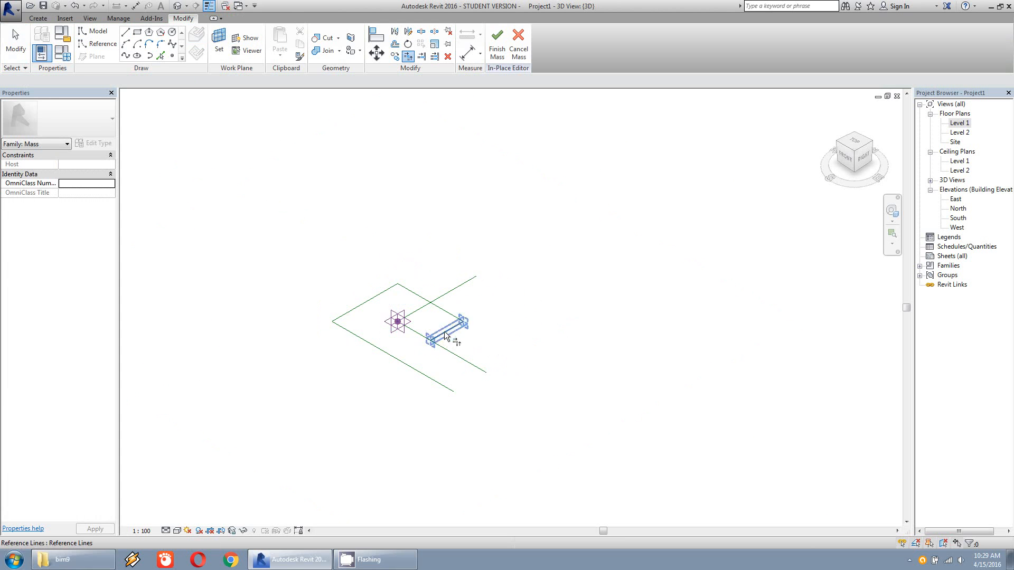
left_click(439, 336)
left_click(382, 350)
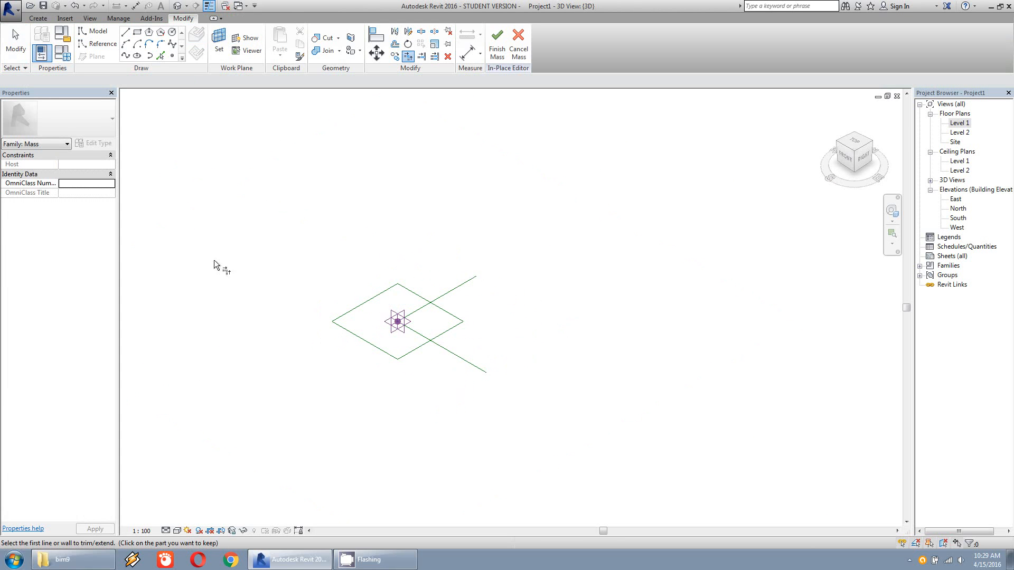
Step: Delete the two original reference lines running out from the reference point
left_click(16, 63)
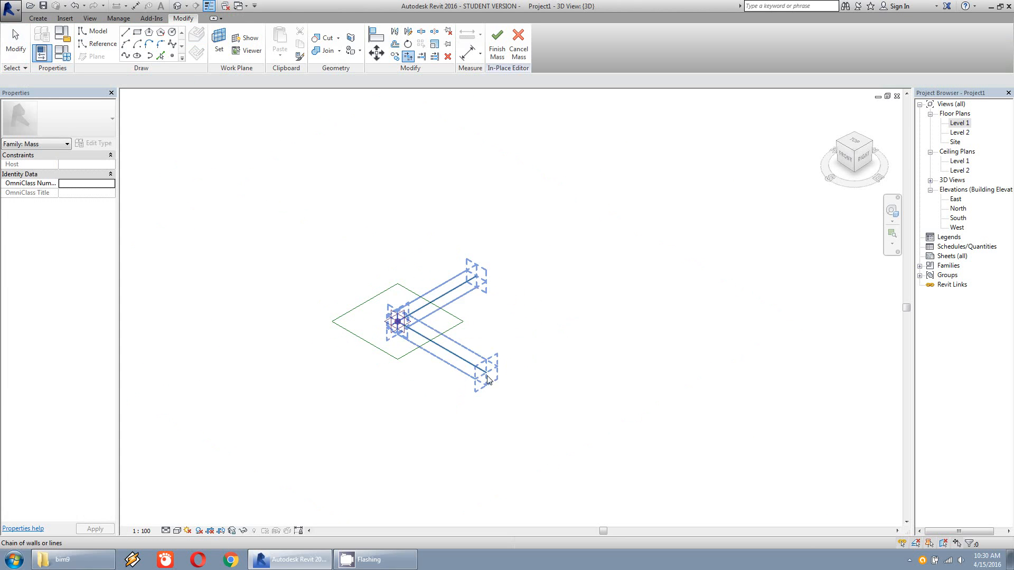
left_click(454, 357)
key("Escape")
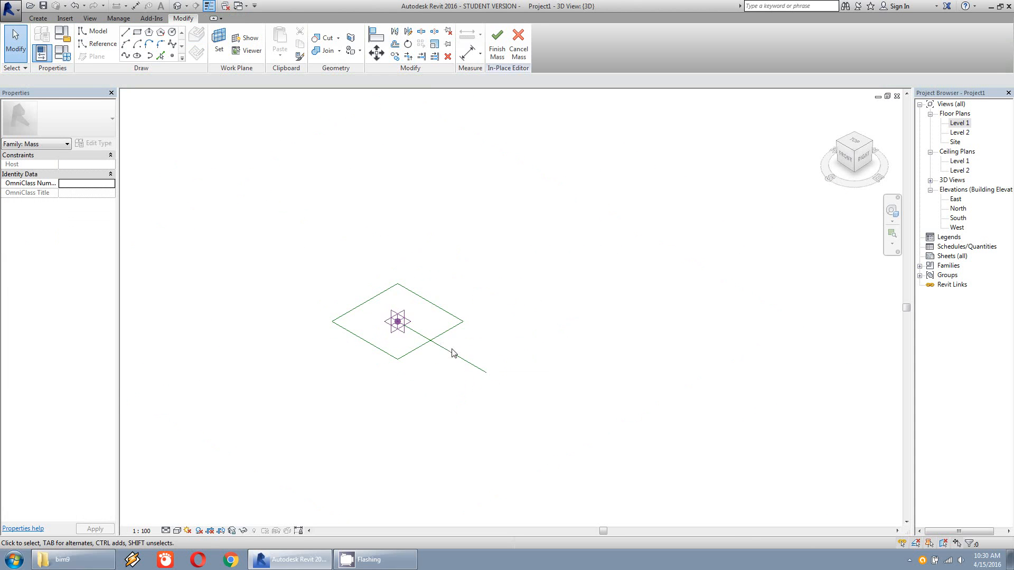
left_click(456, 357)
key("Delete")
Step: Add an aligned dimension string from the square's front-left side through the reference point to the opposite side and make its segments equal
scroll(386, 325, "up", 3)
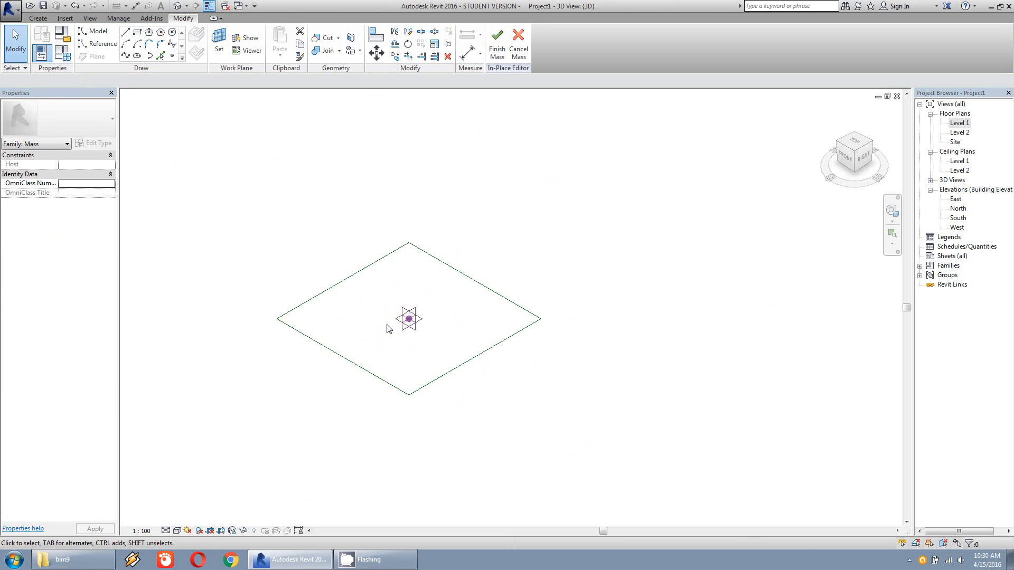
key("Tab")
scroll(410, 253, "up", 3)
scroll(417, 249, "down", 3)
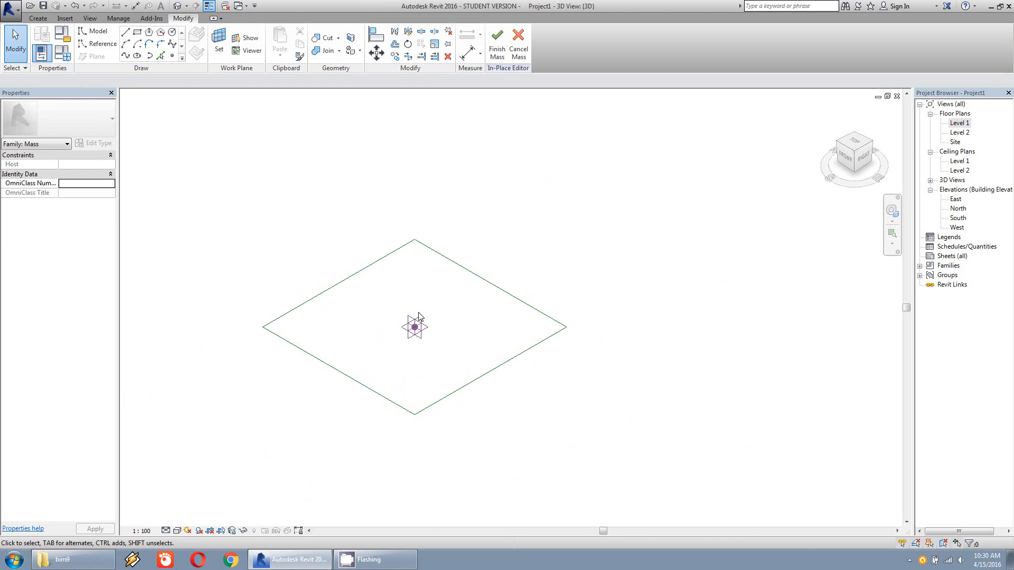
middle_click_drag(419, 315, 478, 292)
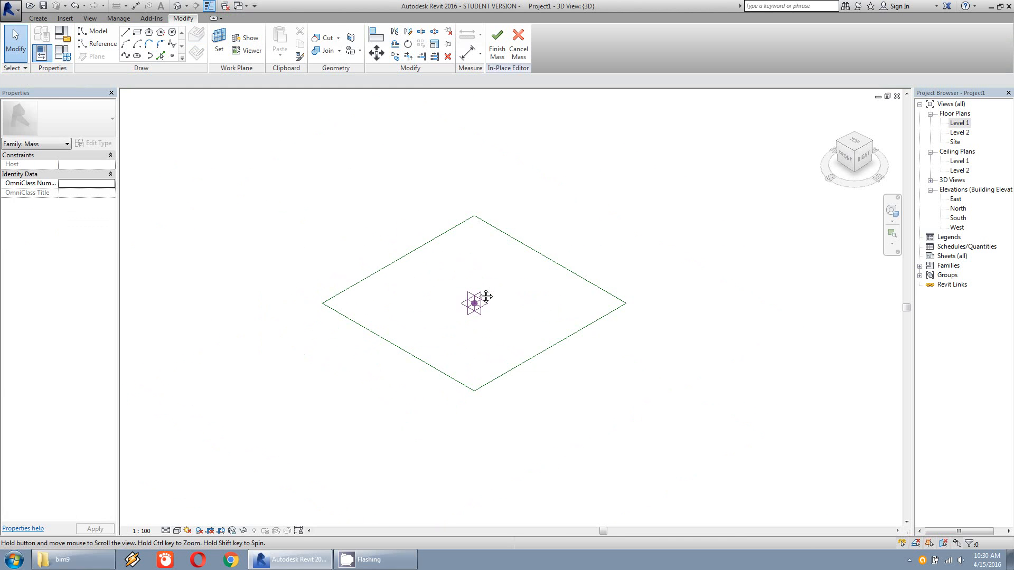
left_click(461, 59)
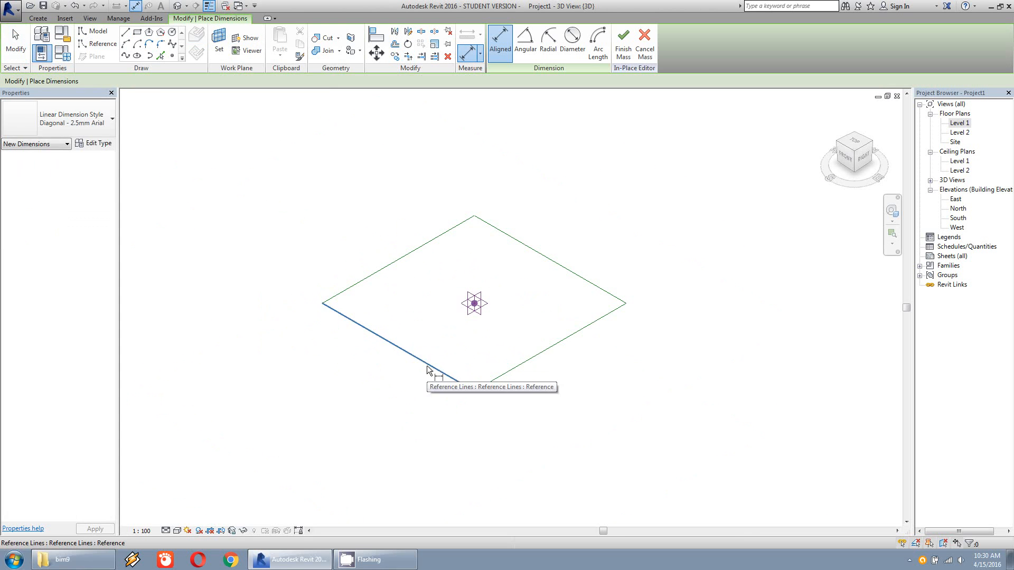
left_click(426, 365)
left_click(482, 307)
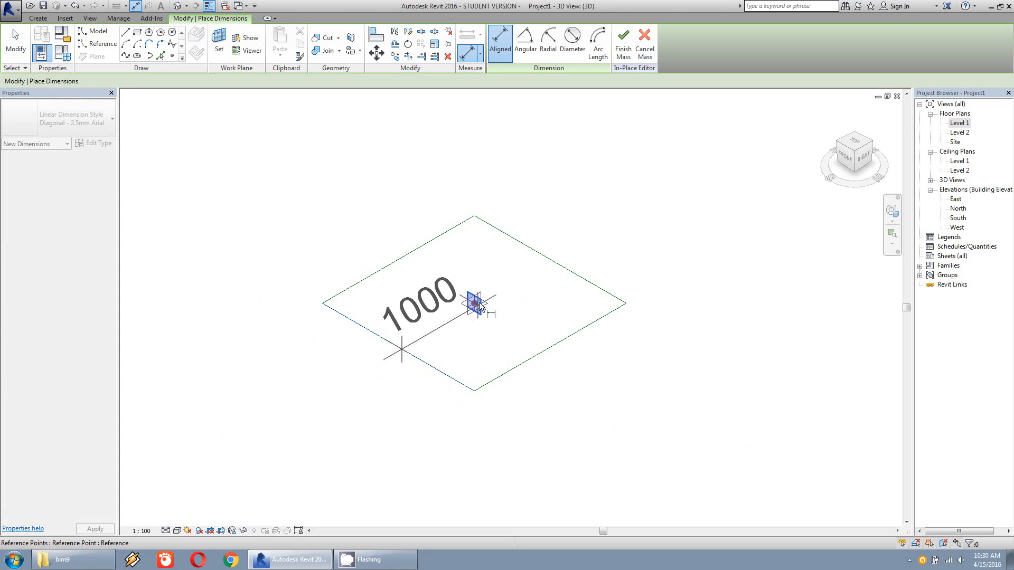
left_click(607, 291)
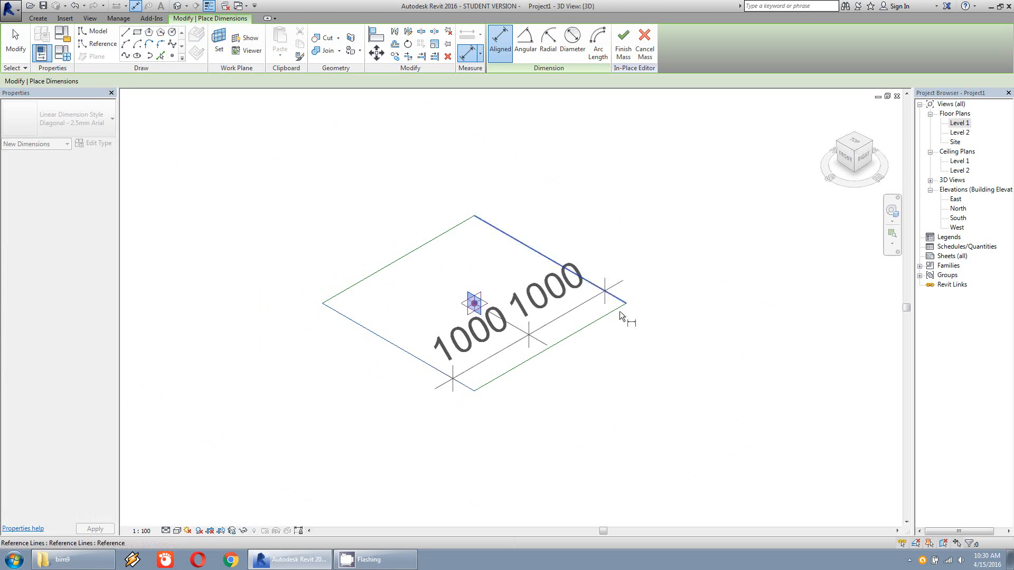
left_click(686, 377)
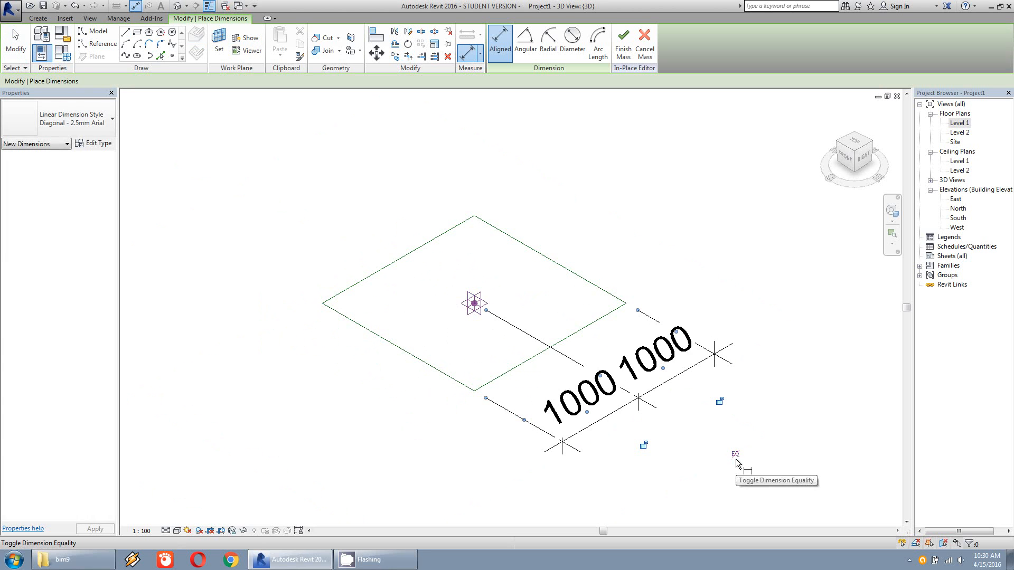
left_click(735, 453)
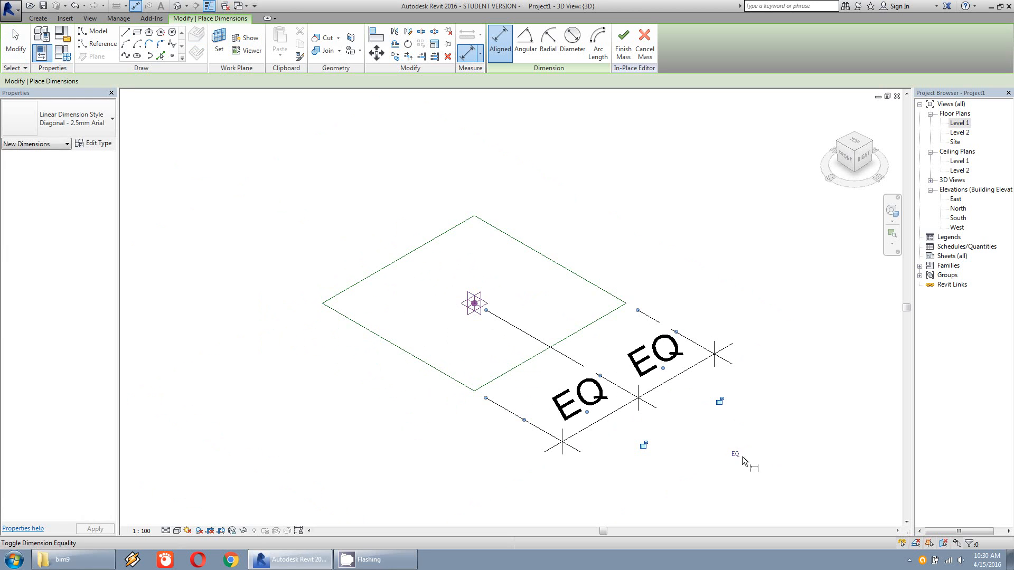
Step: Dimension the square's other pair of opposite sides through the reference point and apply dimension equality to that string
left_click(594, 329)
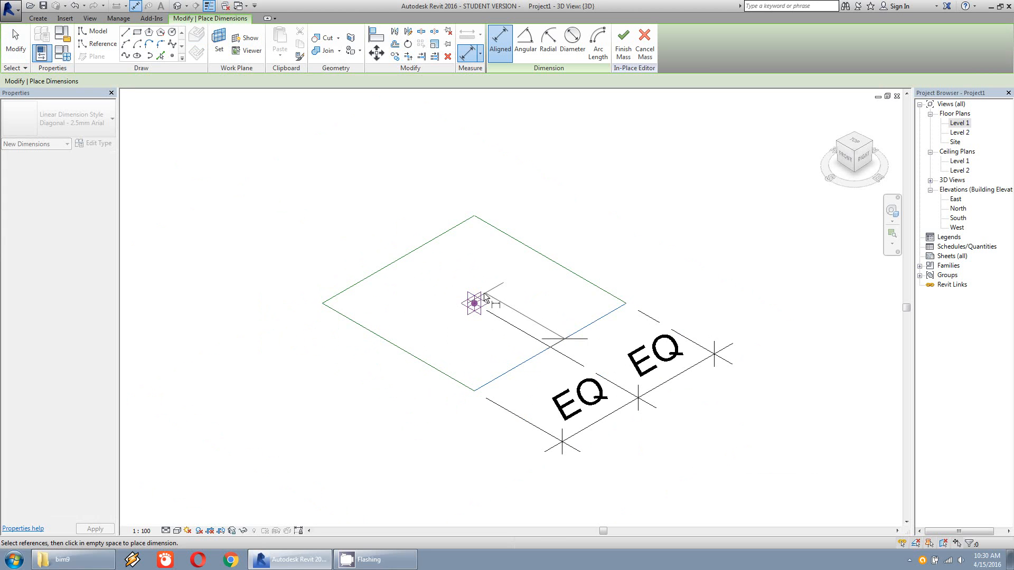
left_click(445, 239)
left_click(660, 212)
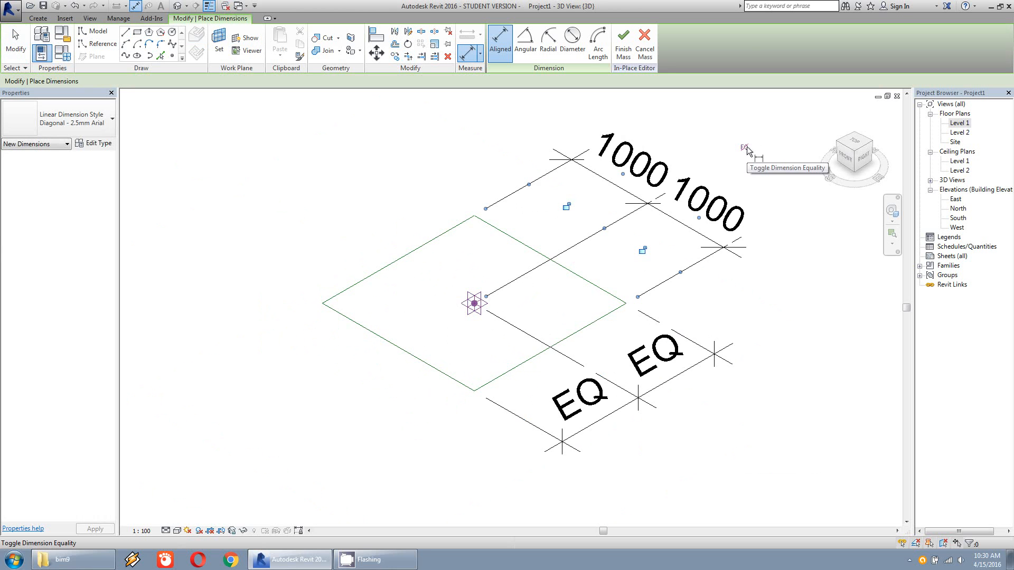
left_click(743, 150)
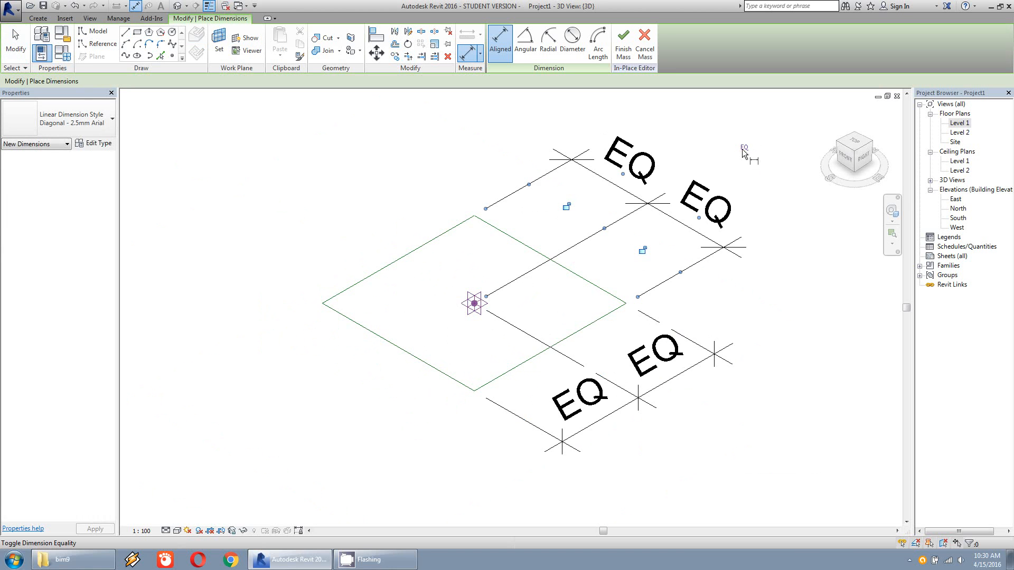
left_click(15, 46)
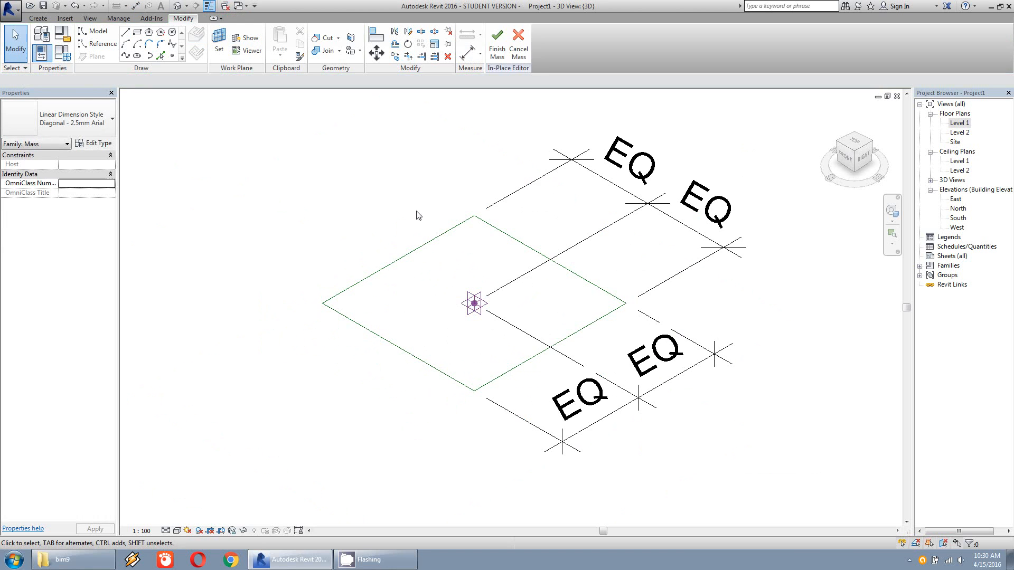
Step: Add a family parameter named panjang as an instance length parameter grouped under Dimensions
middle_click_drag(442, 201, 330, 226)
scroll(330, 225, "down", 1)
middle_click_drag(340, 176, 346, 219)
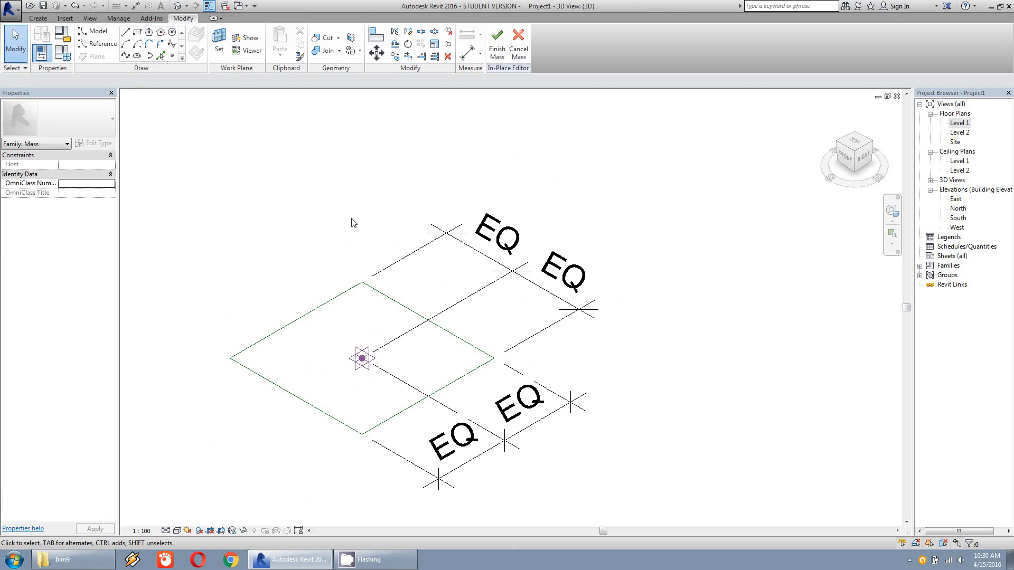
left_click(63, 53)
left_click_drag(708, 91, 592, 47)
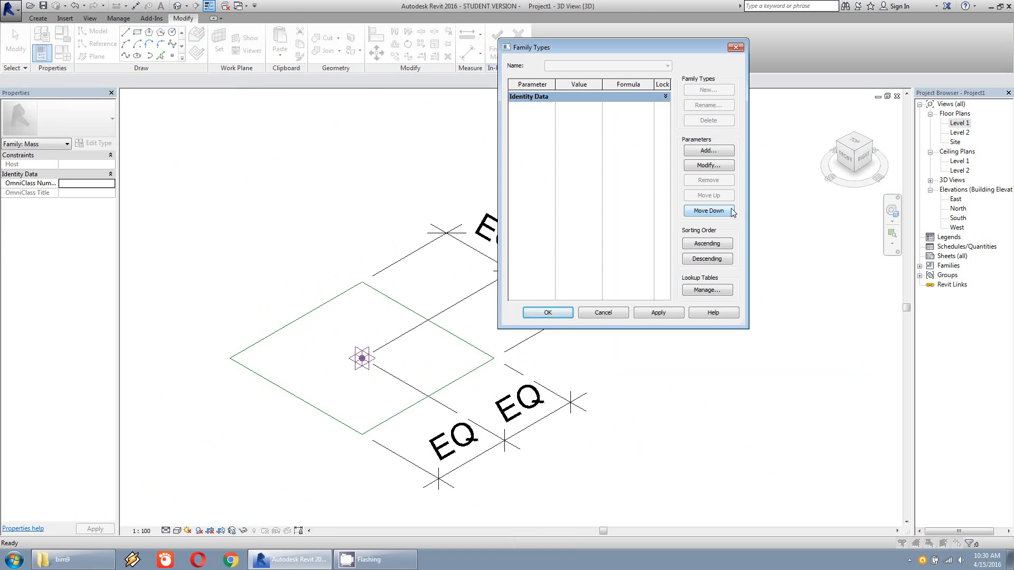
left_click(708, 151)
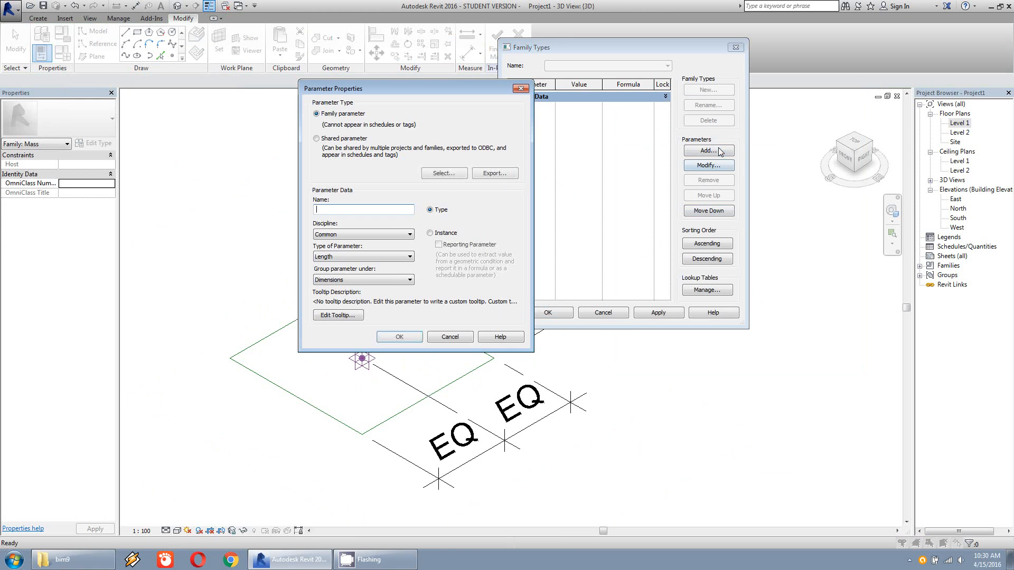
left_click(430, 233)
left_click_drag(454, 84, 629, 80)
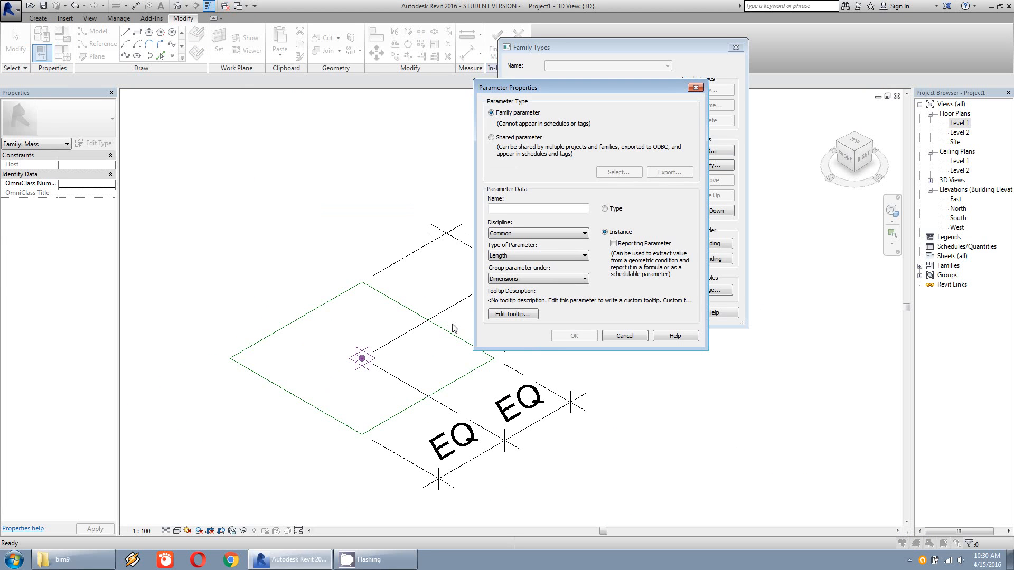
left_click(505, 210)
type("panjang")
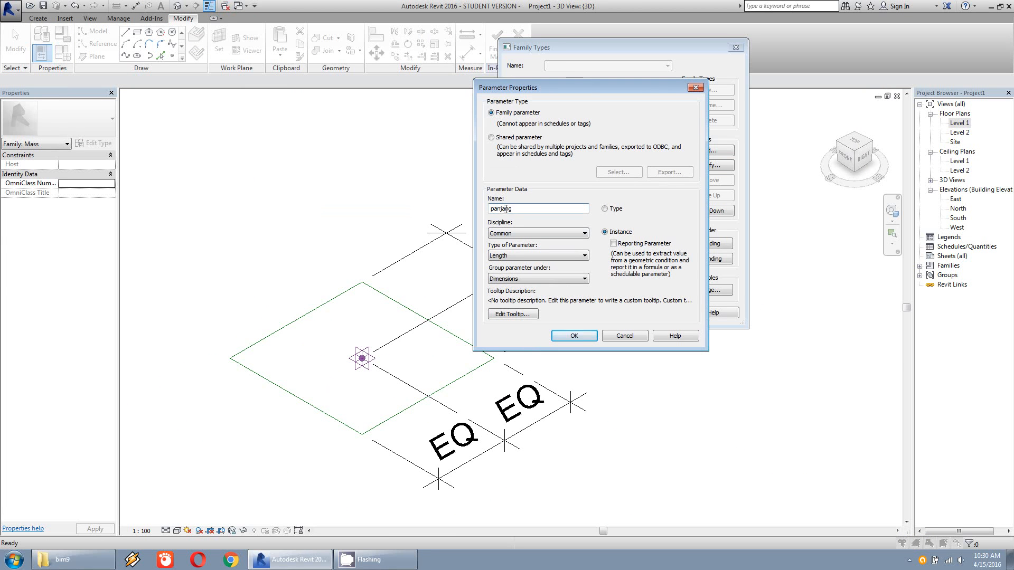
left_click(557, 336)
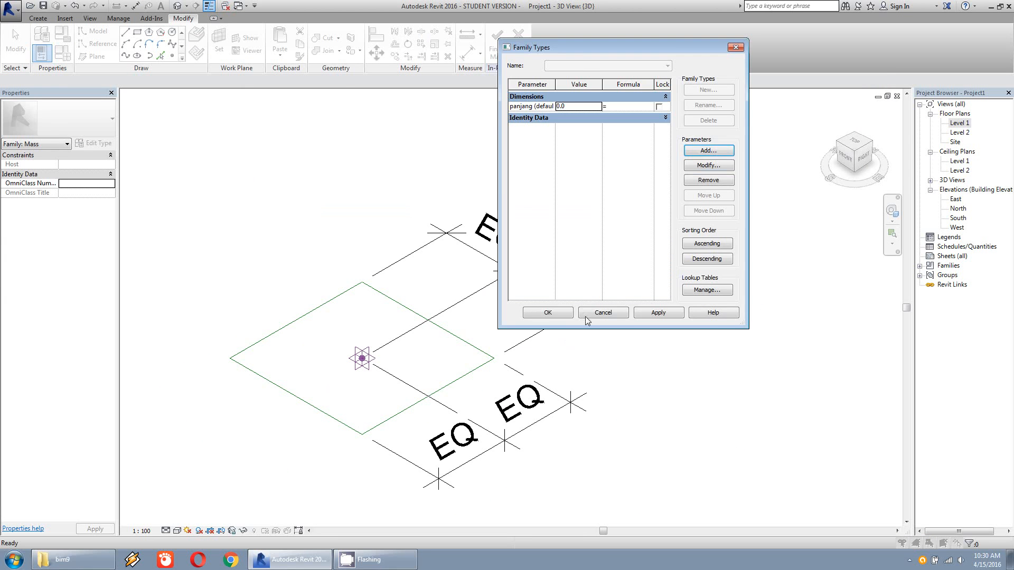
Step: Add a second instance length parameter named lebar under Dimensions and close the family types settings
left_click(704, 151)
left_click(556, 208)
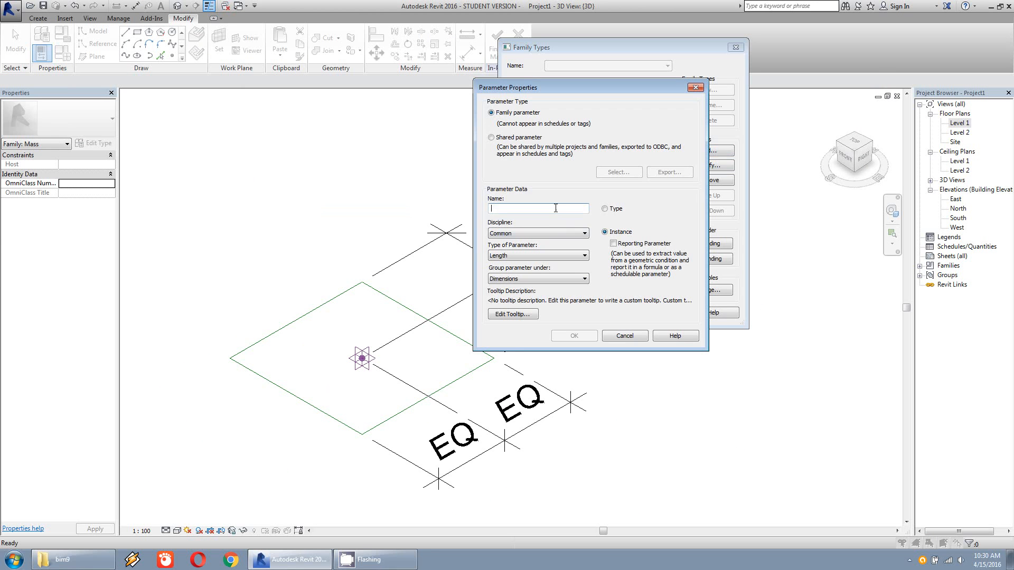
type("lebar")
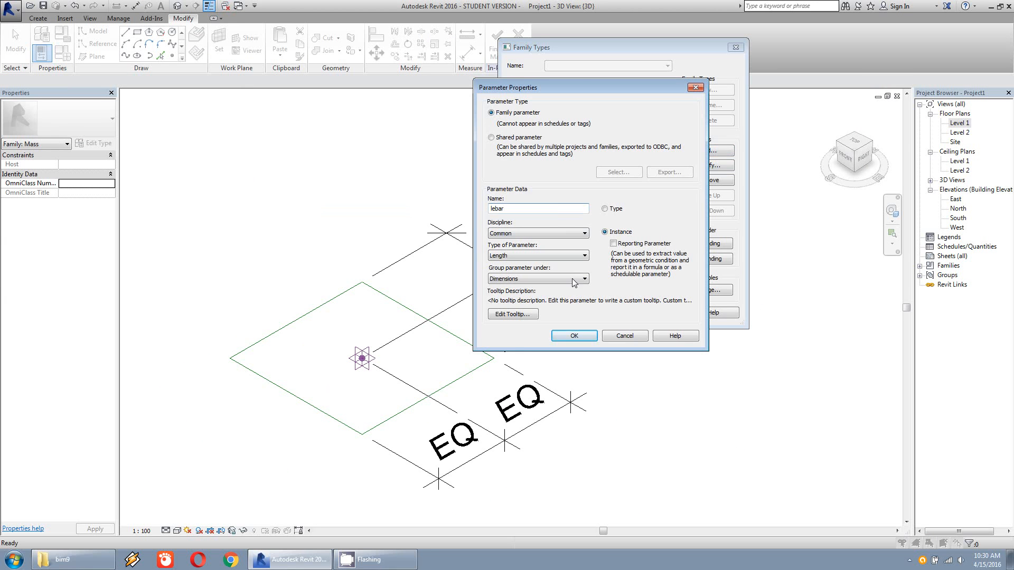
left_click(570, 337)
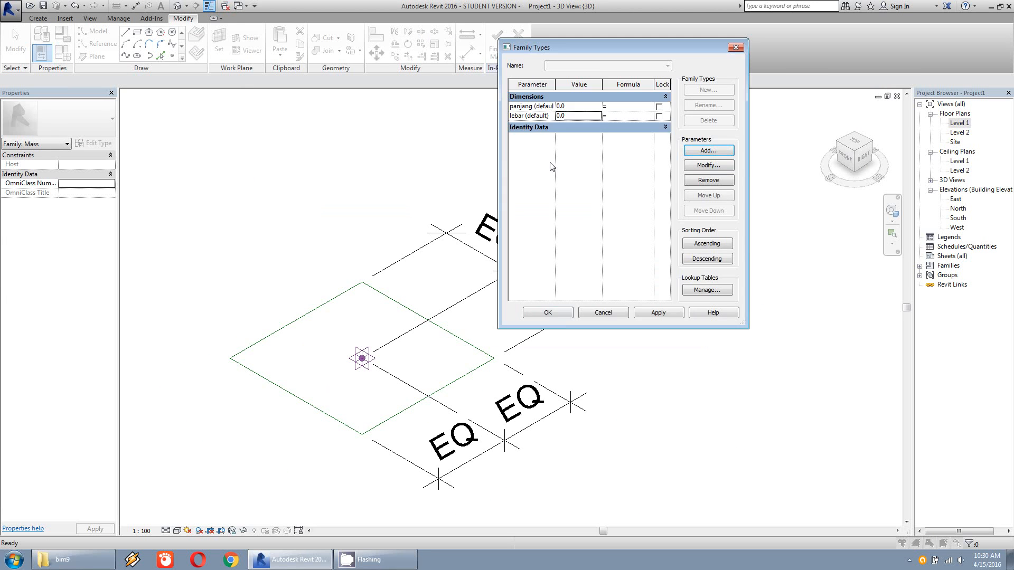
left_click(584, 313)
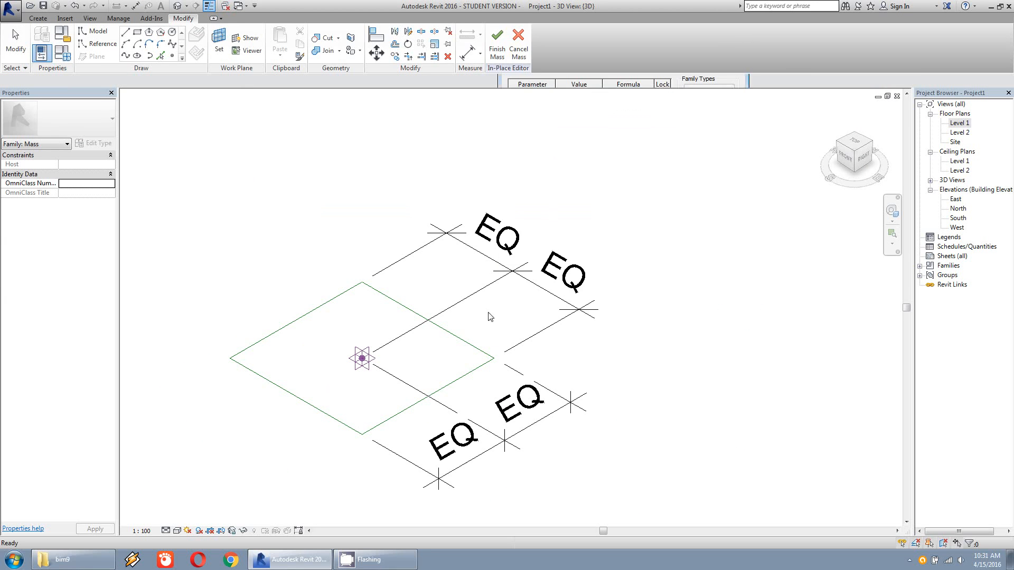
Step: Place an overall aligned dimension between each pair of opposite sides of the square, outside the two equality dimension strings
left_click(468, 53)
left_click(353, 313)
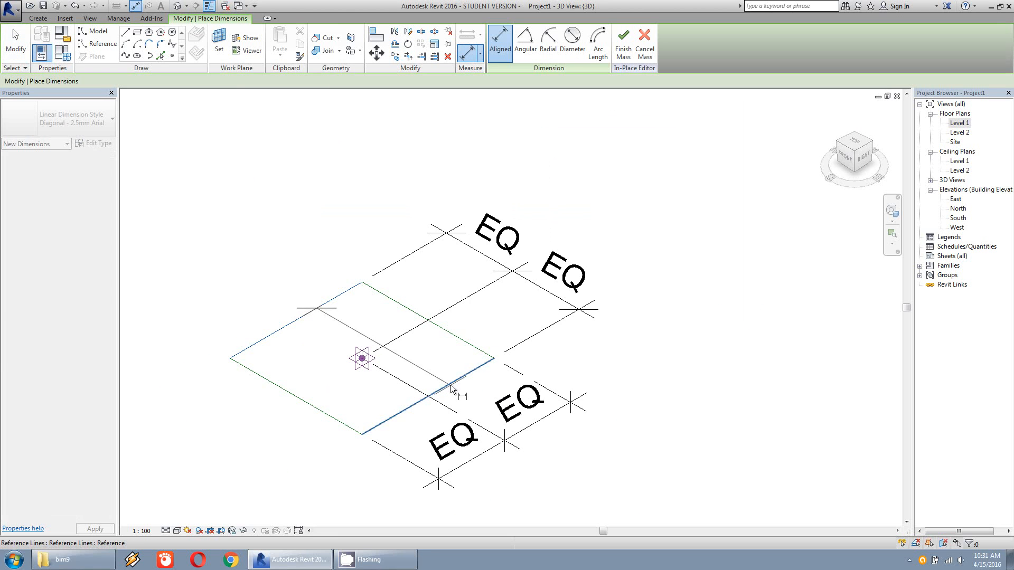
left_click(455, 391)
left_click(481, 349)
left_click(478, 349)
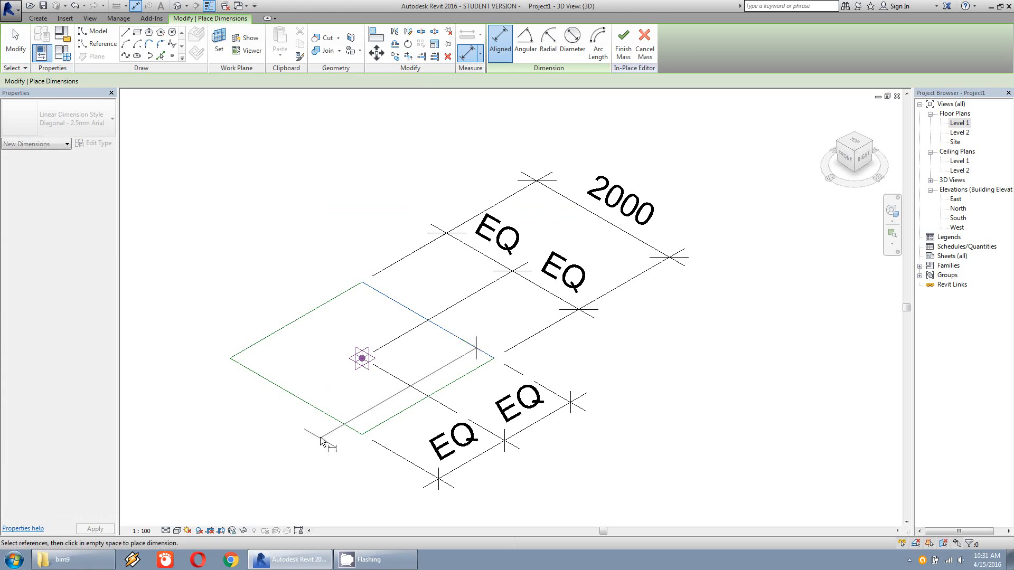
left_click(332, 417)
scroll(394, 430, "down", 1)
middle_click_drag(394, 430, 266, 231)
left_click(464, 413)
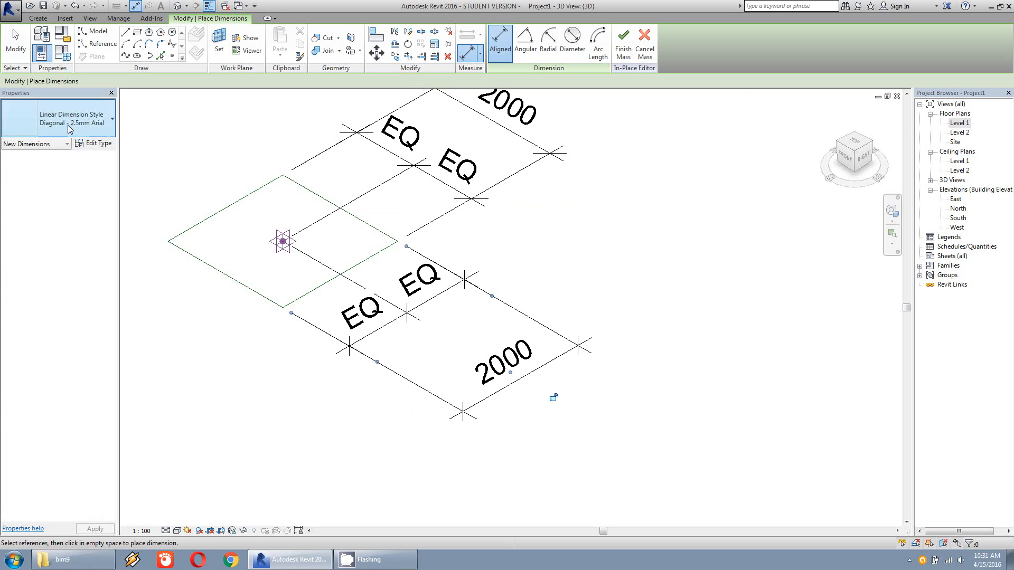
left_click(15, 43)
Step: Label the overall dimension nearest the lower-right side with lebar and the other overall dimension with panjang
left_click(514, 308)
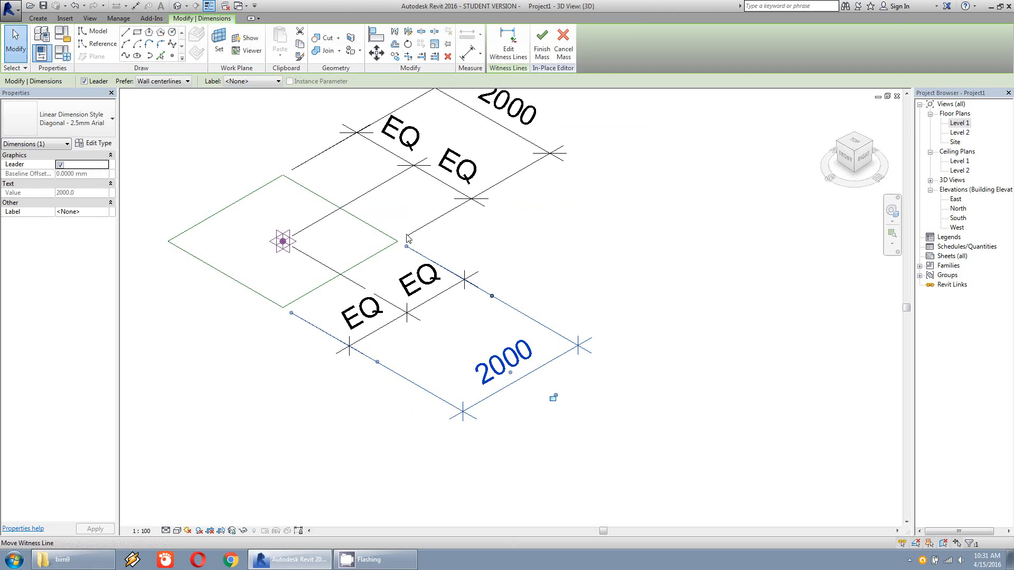
left_click(244, 84)
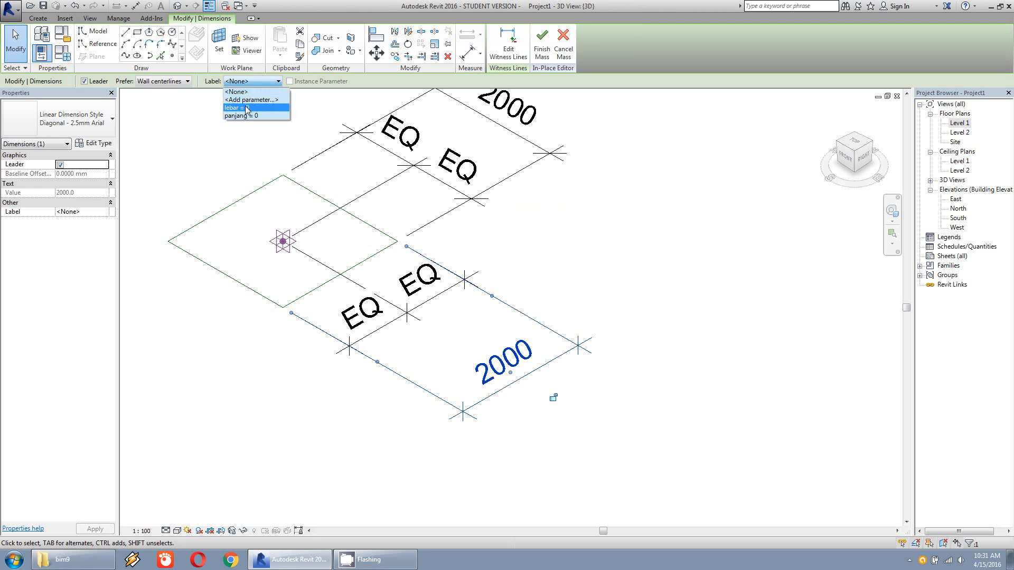
left_click(248, 110)
left_click(528, 172)
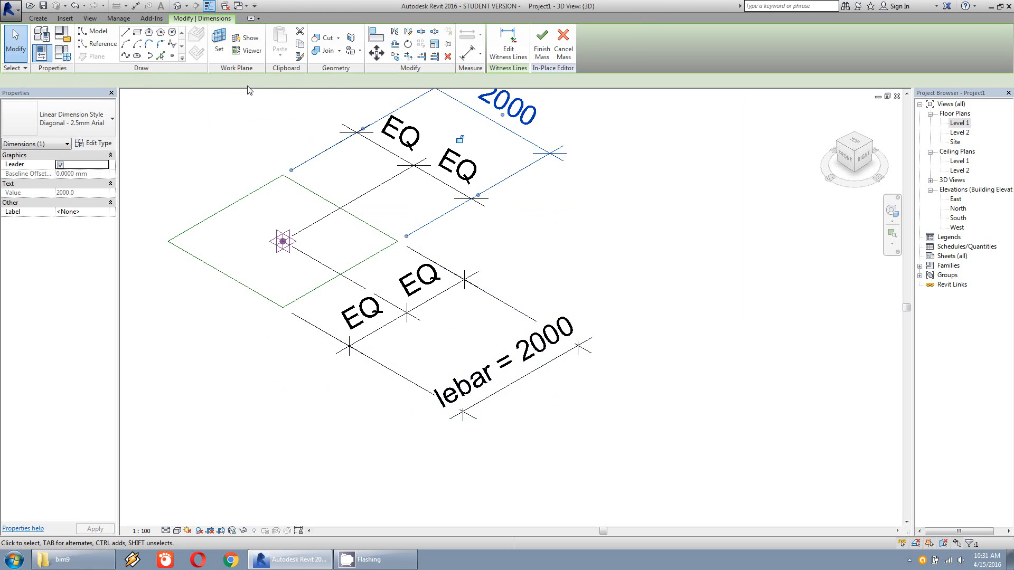
left_click(252, 81)
left_click(243, 115)
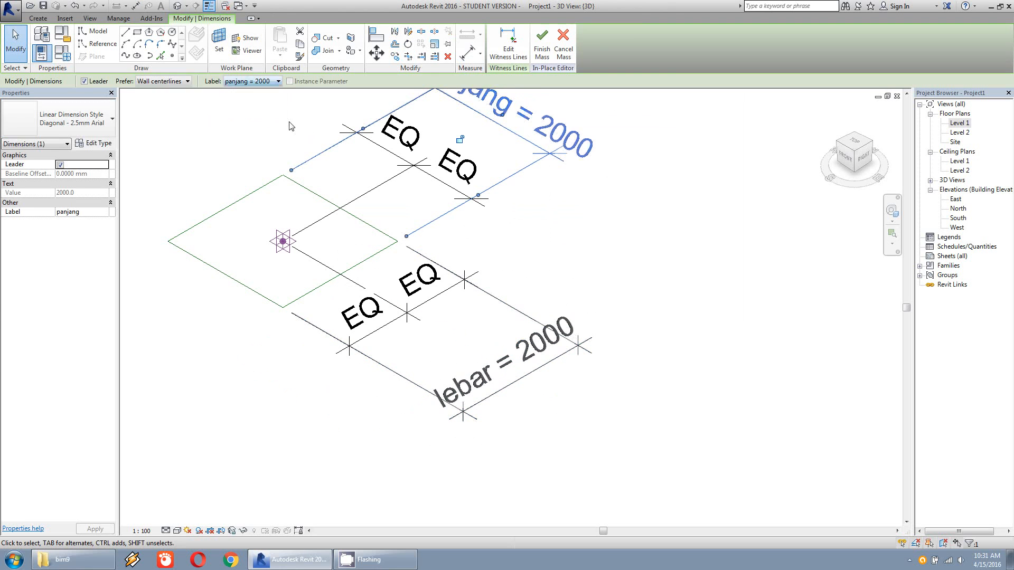
key("Escape")
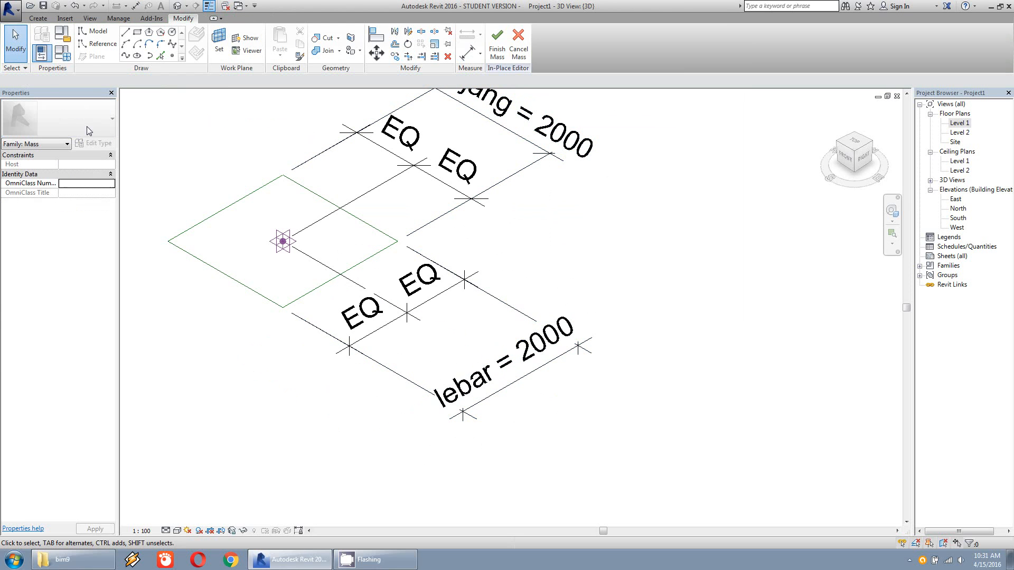
Step: Set the panjang parameter to 3000 in the family types and apply it to the reference-line square
left_click(60, 54)
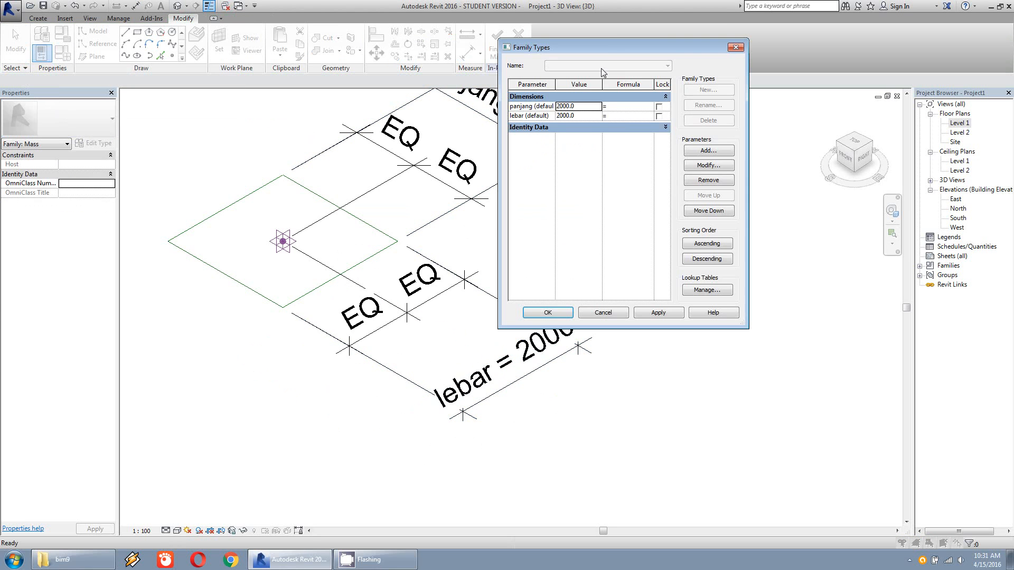
left_click_drag(610, 51, 794, 102)
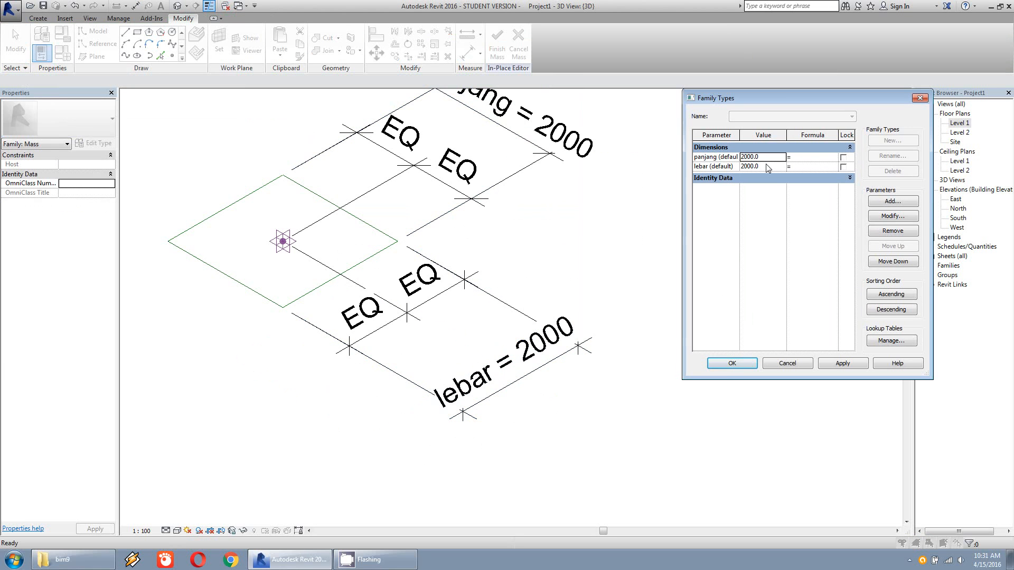
double_click(764, 158)
type("3")
left_click(735, 365)
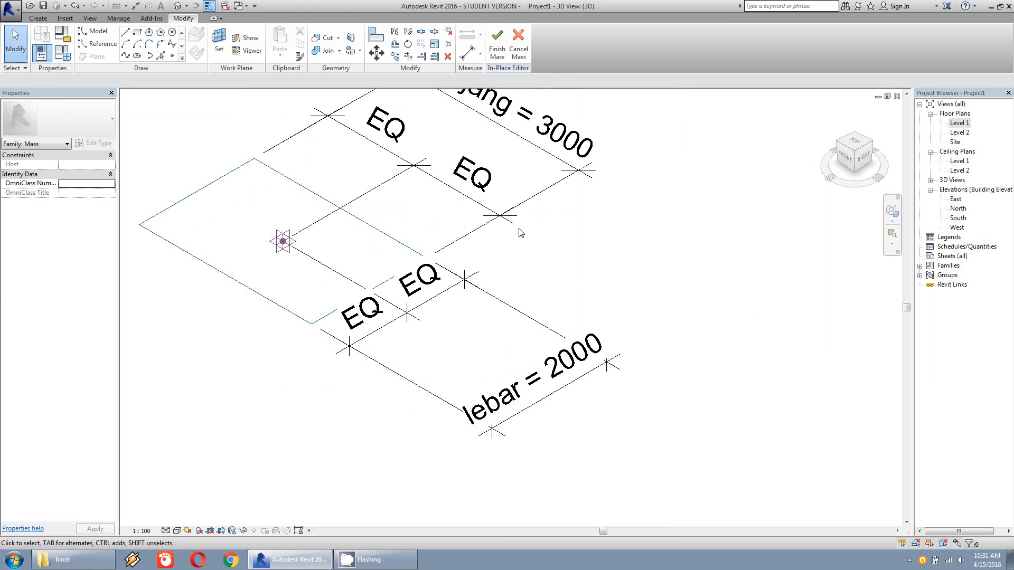
middle_click_drag(592, 340, 599, 431)
Step: Set the lebar parameter to 1500 in the family types and apply it to the reference-line outline
left_click(41, 53)
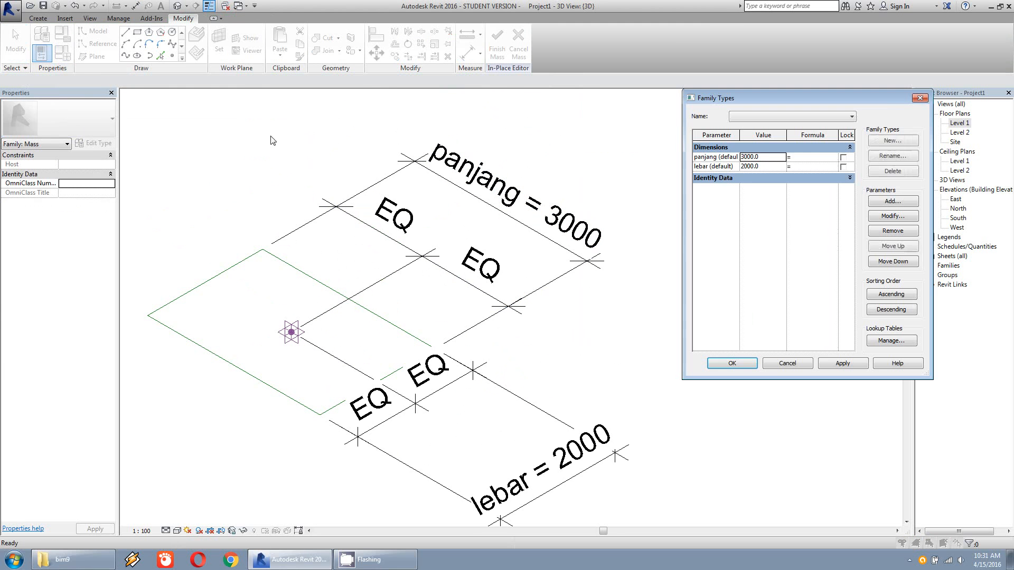
double_click(762, 166)
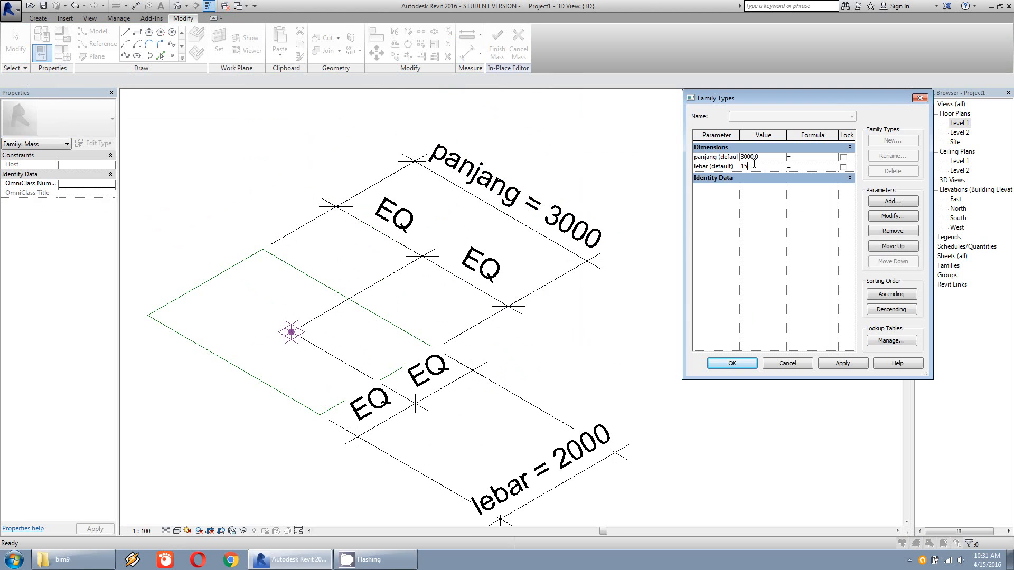
type("1500")
left_click(749, 362)
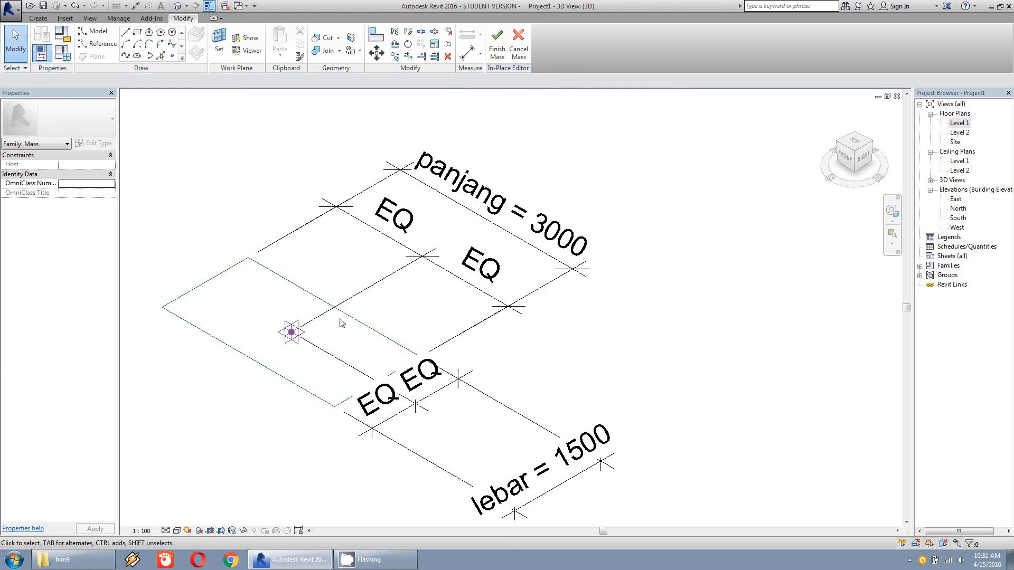
middle_click_drag(400, 281, 539, 246)
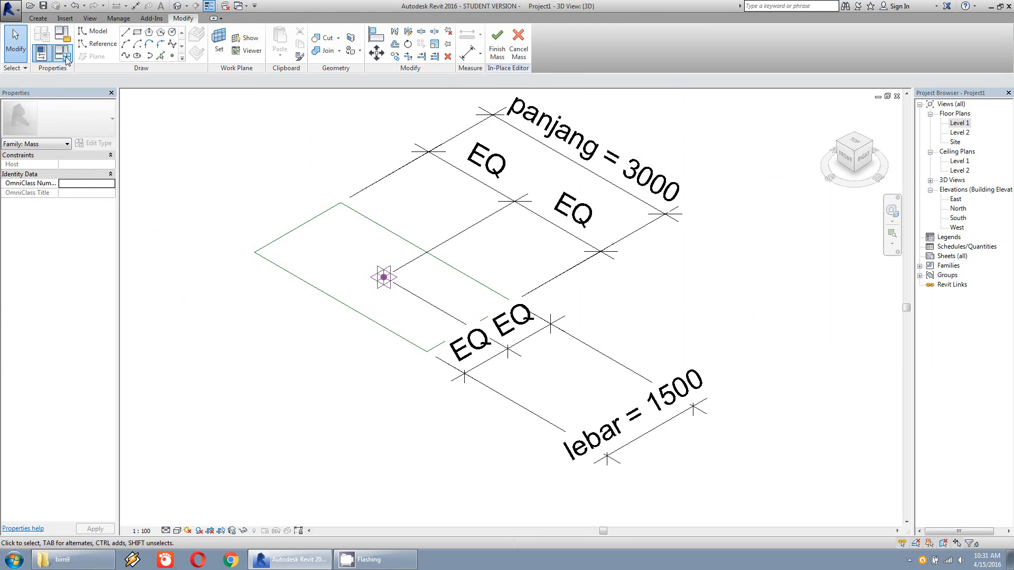
scroll(475, 296, "down", 3)
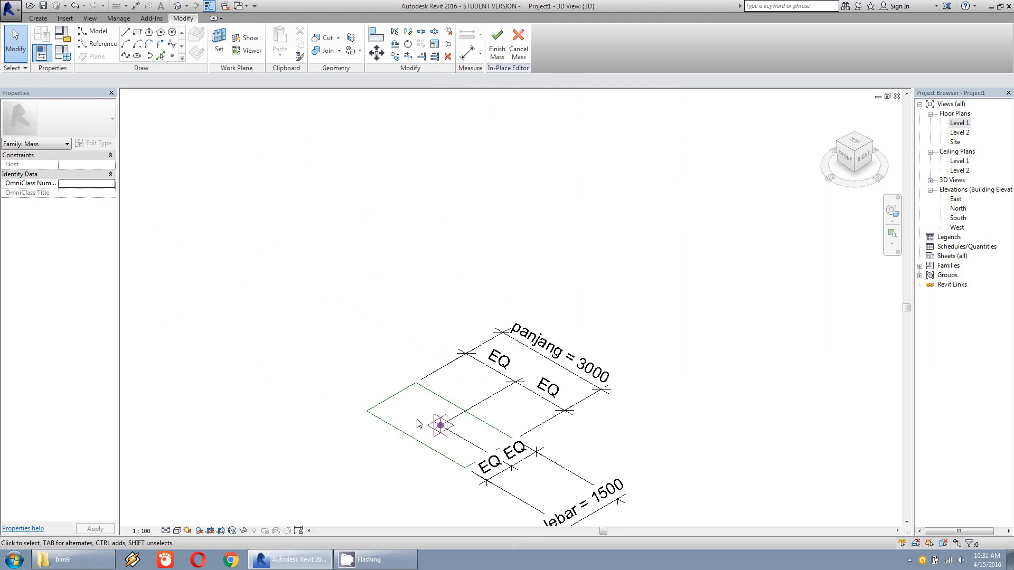
Step: Add a family parameter named s1 as an instance angle parameter grouped under Dimensions
left_click(62, 53)
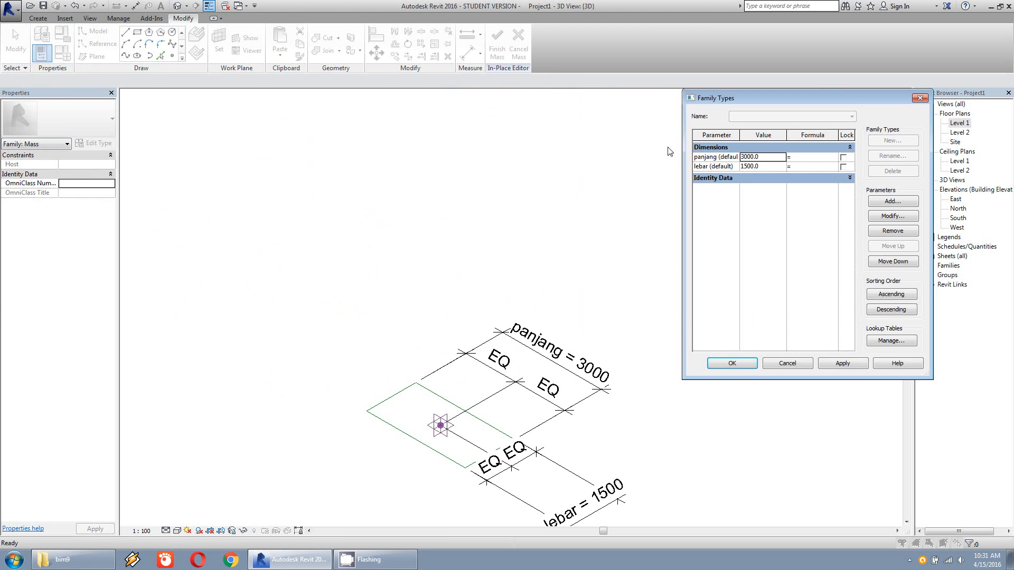
left_click(892, 201)
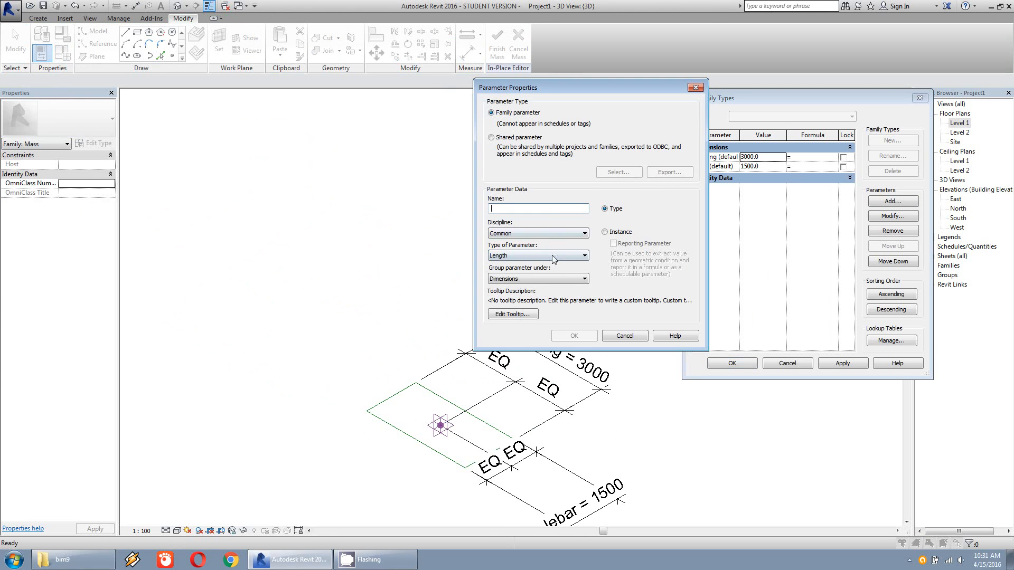
left_click(606, 232)
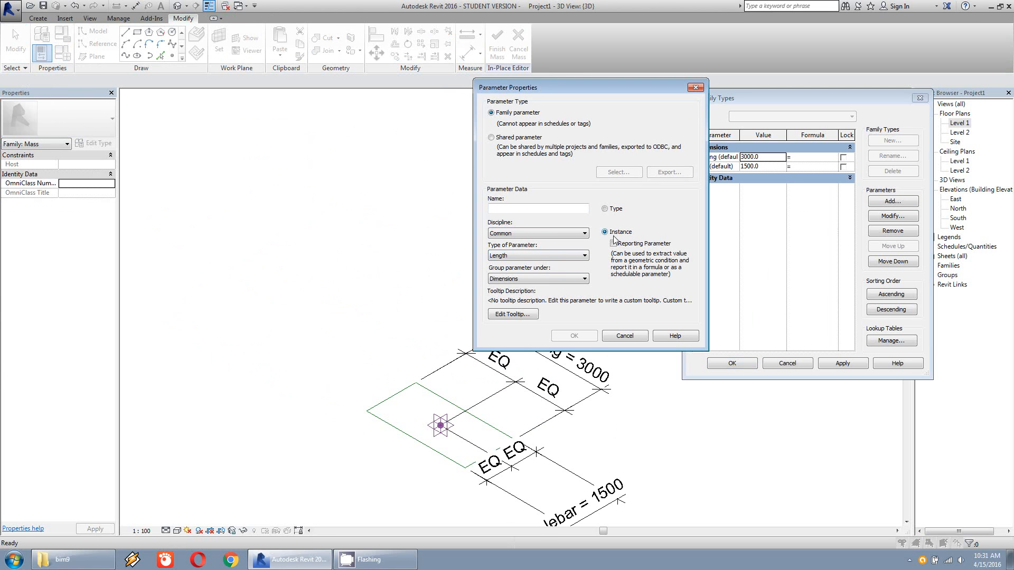
left_click(543, 255)
left_click(534, 275)
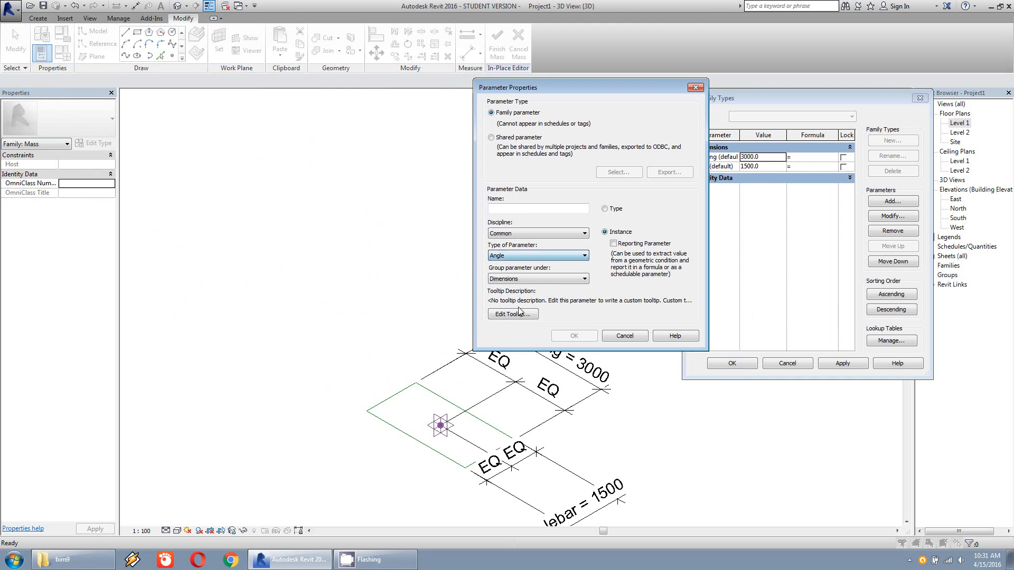
left_click(525, 209)
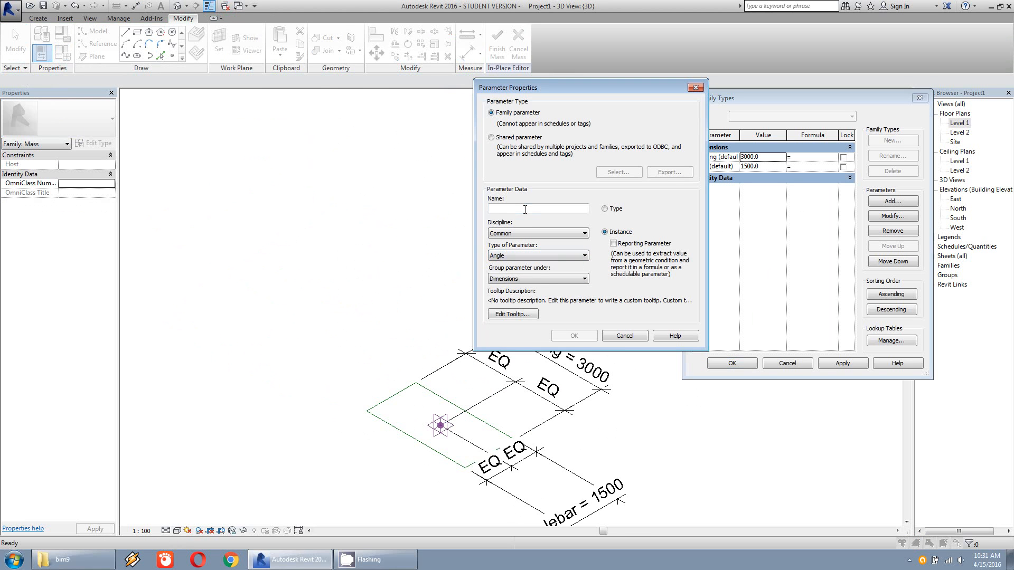
type("s1")
left_click(573, 336)
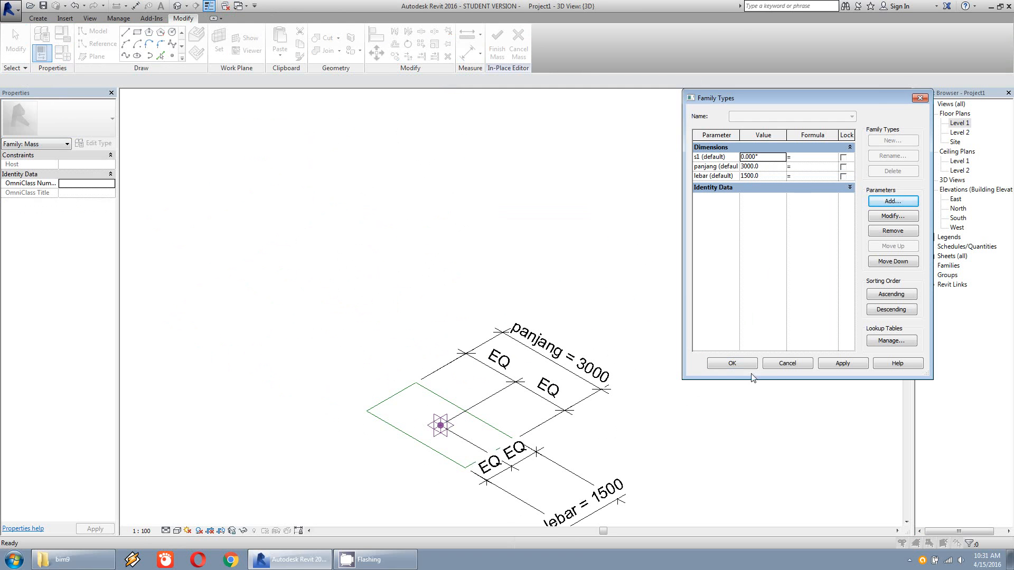
left_click(737, 366)
Step: Associate the central reference point's rotation angle with the s1 parameter
left_click(440, 425)
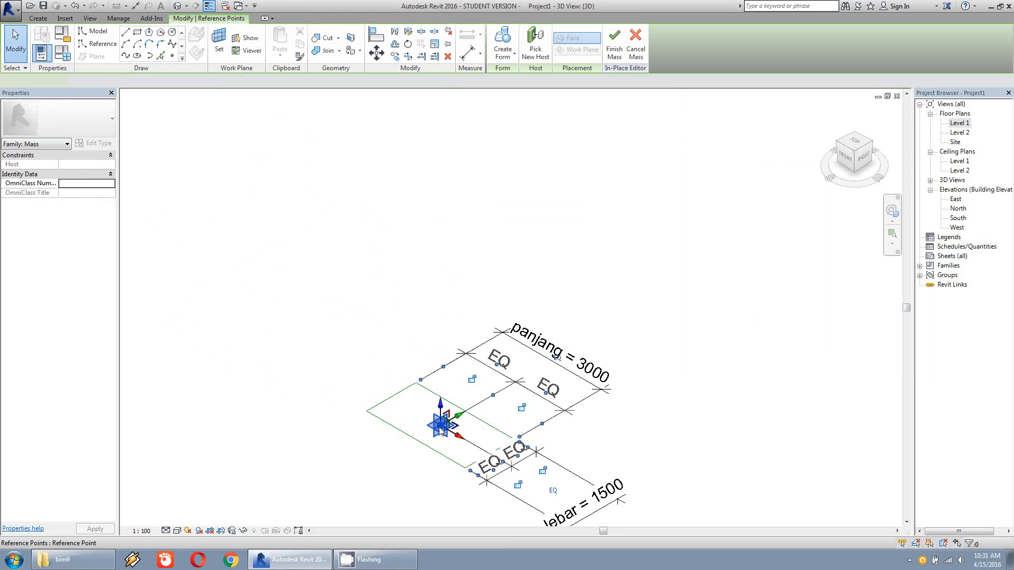
left_click(112, 183)
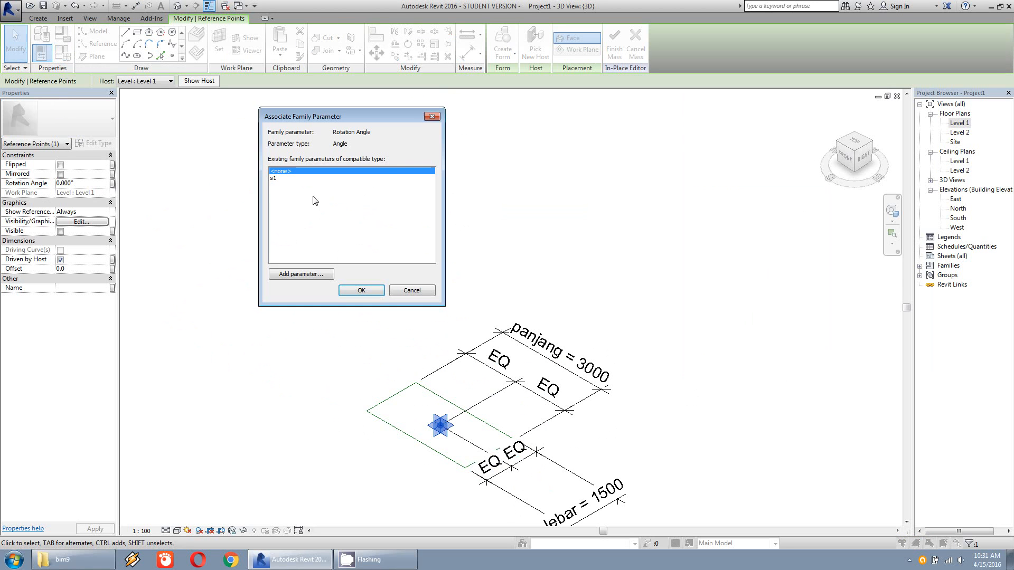
left_click(275, 179)
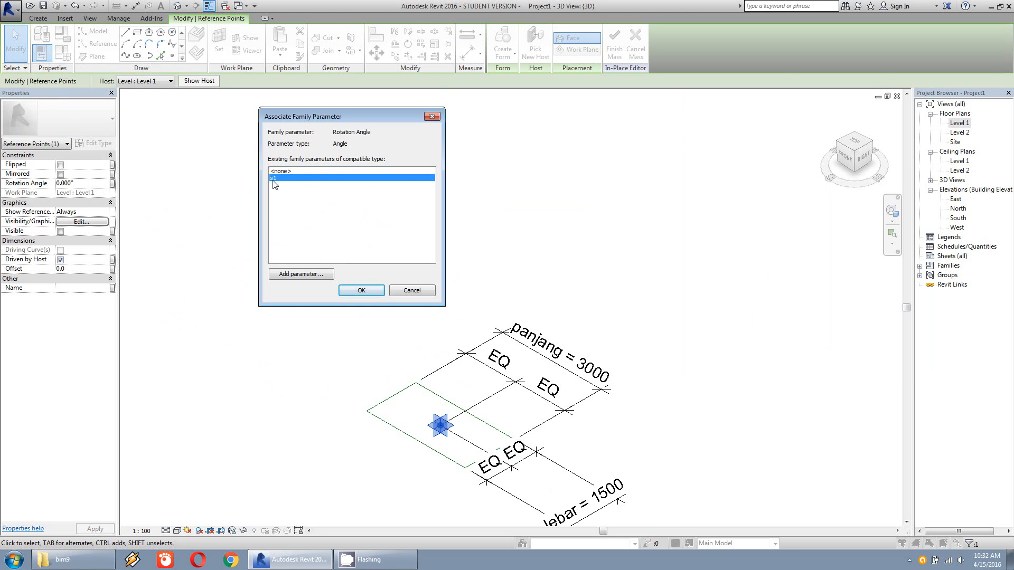
left_click(369, 289)
Step: Test the rectangle's rotation by setting s1 to 30 degrees, and undo the change
left_click(62, 52)
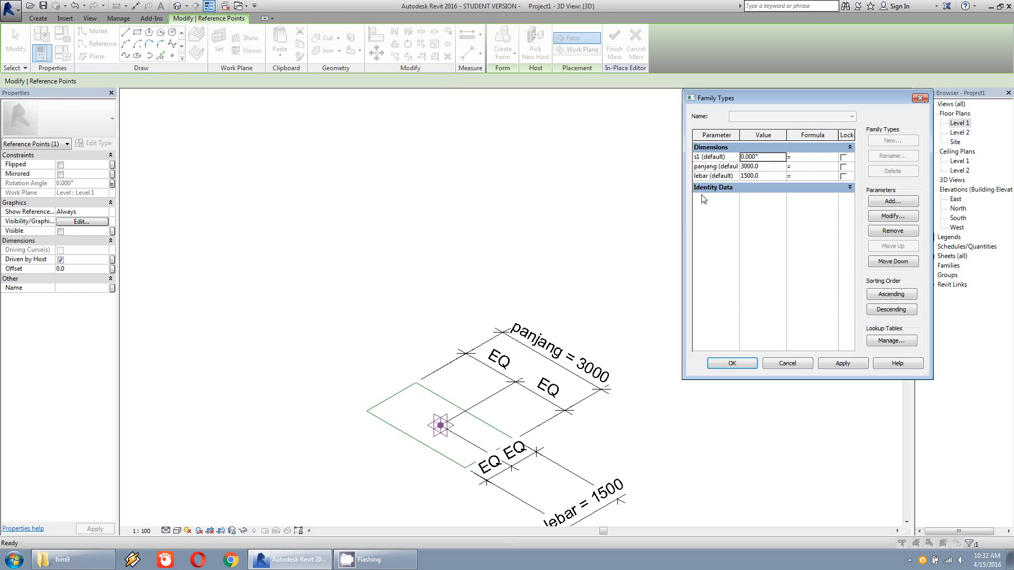
left_click(771, 158)
type("30")
left_click(740, 362)
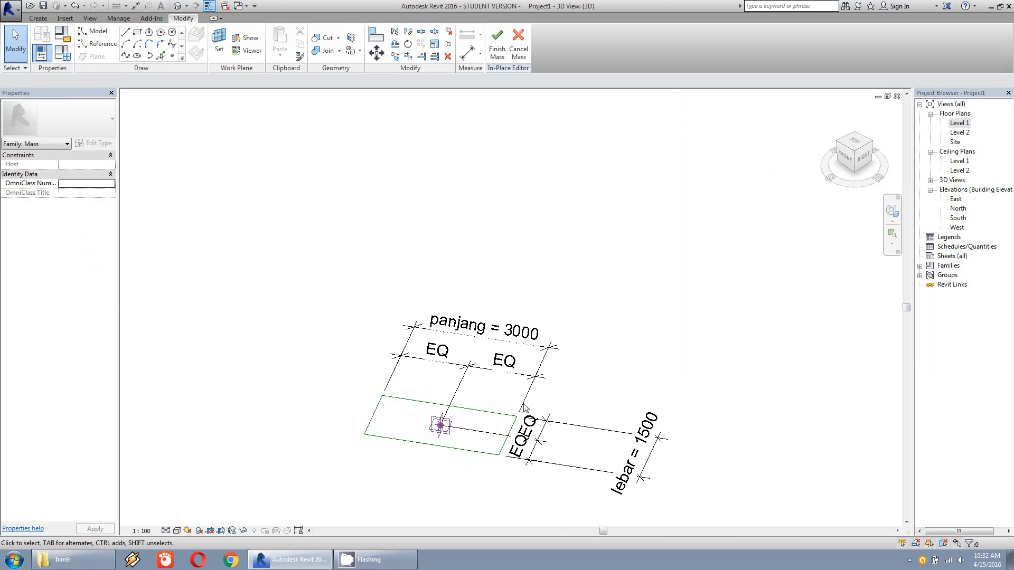
scroll(499, 332, "down", 2)
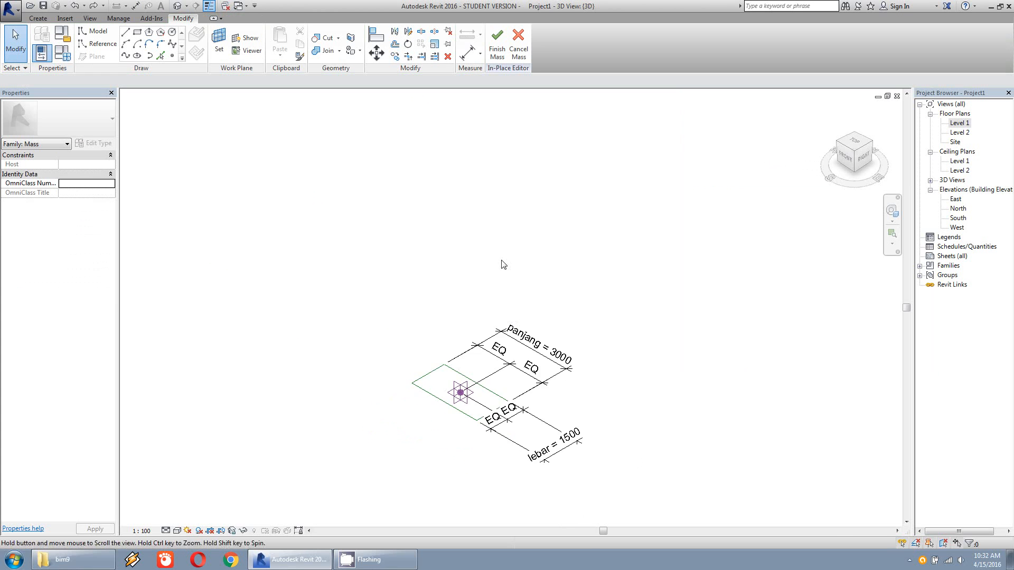
Step: Copy the reference-line rectangle with its central reference point and paste it aligned to Level 5 and Level 9
left_click_drag(301, 333, 482, 440)
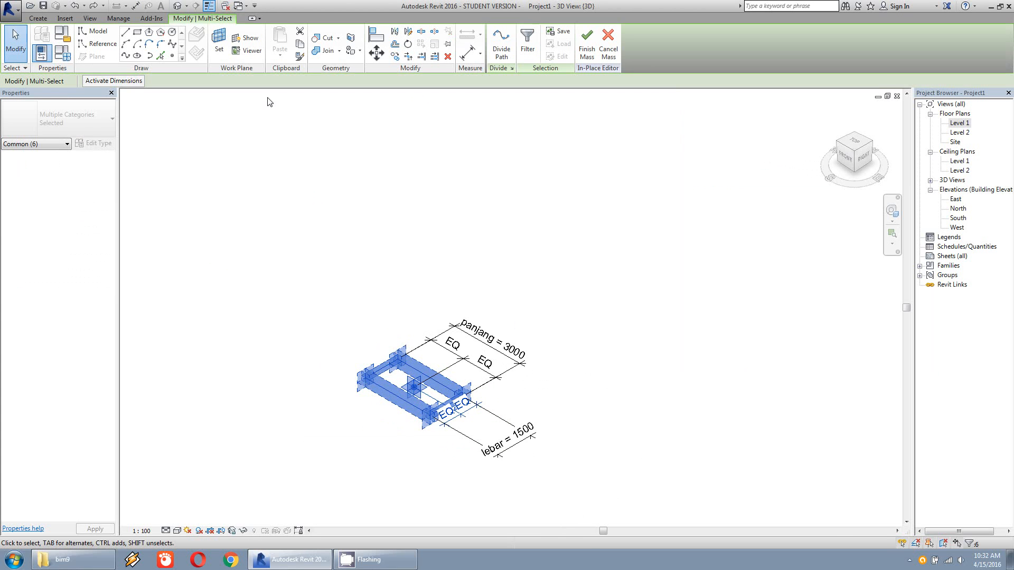
left_click(301, 46)
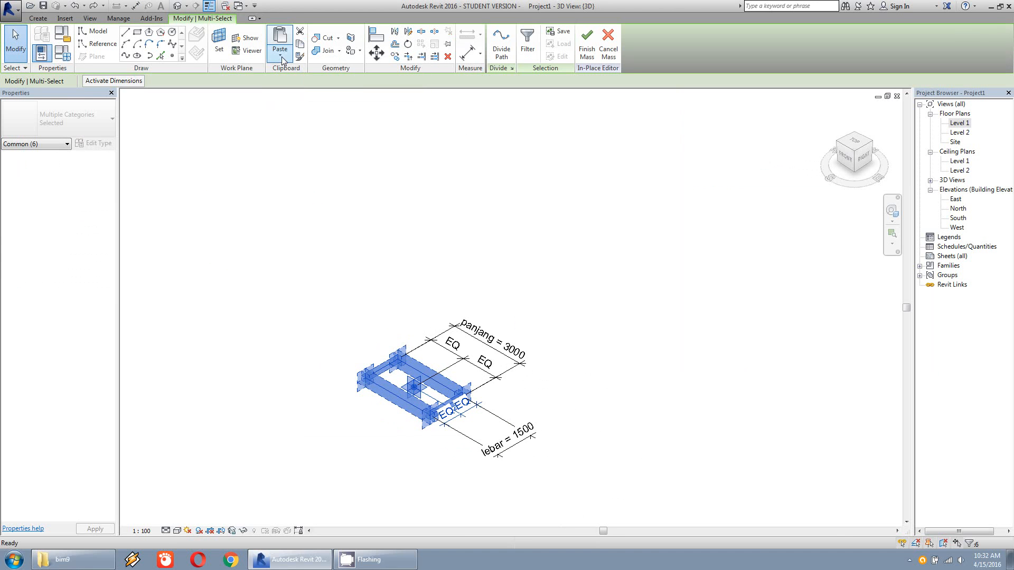
left_click(281, 51)
left_click(304, 95)
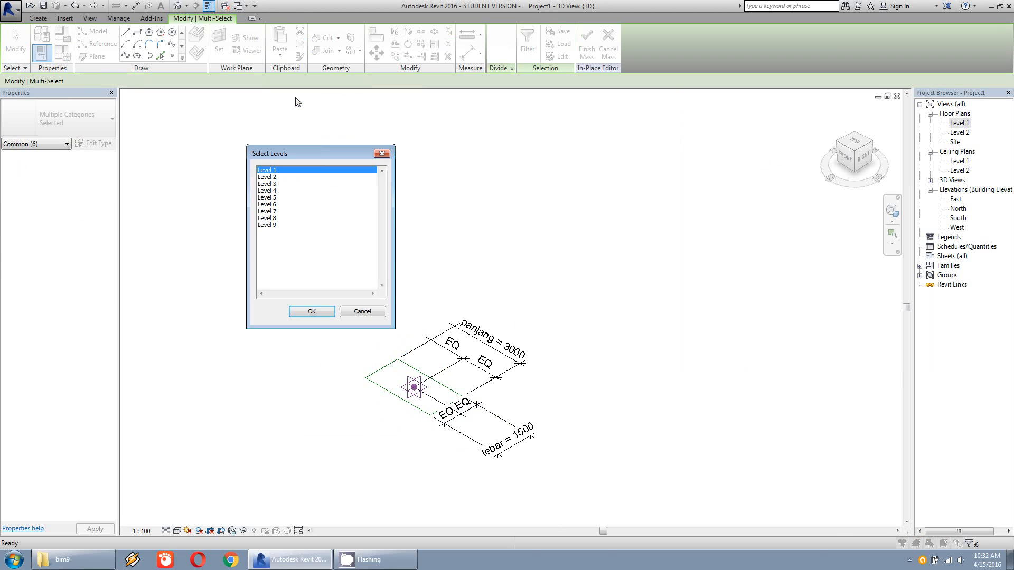
left_click_drag(316, 151, 489, 119)
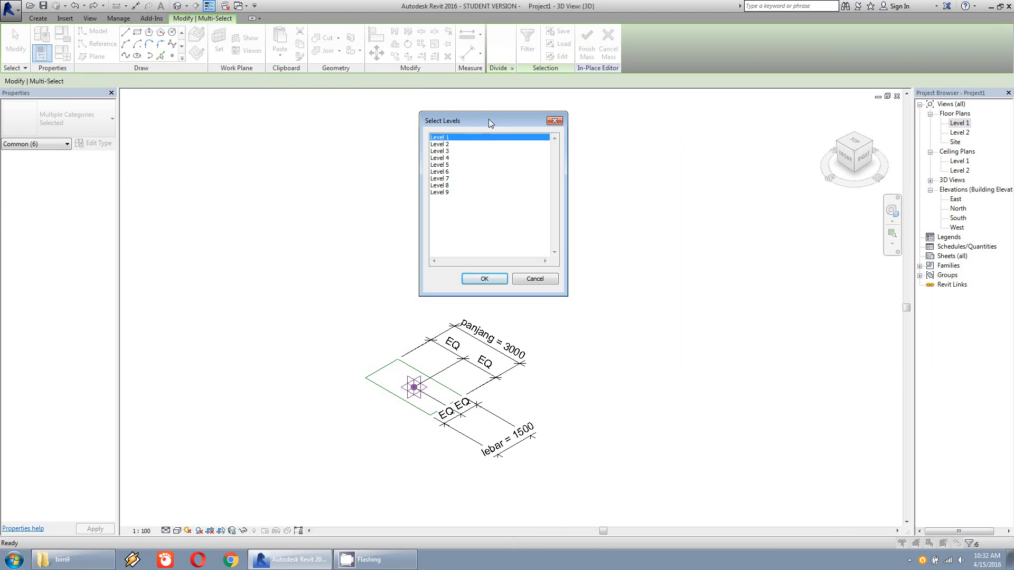
left_click(445, 165)
left_click(443, 192, "ctrl")
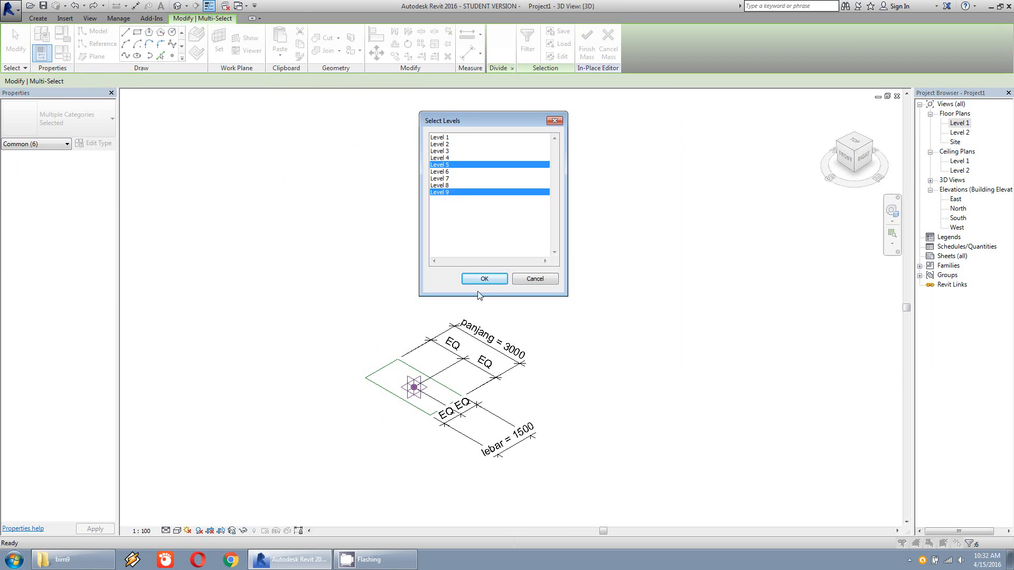
left_click(478, 283)
scroll(478, 264, "down", 4)
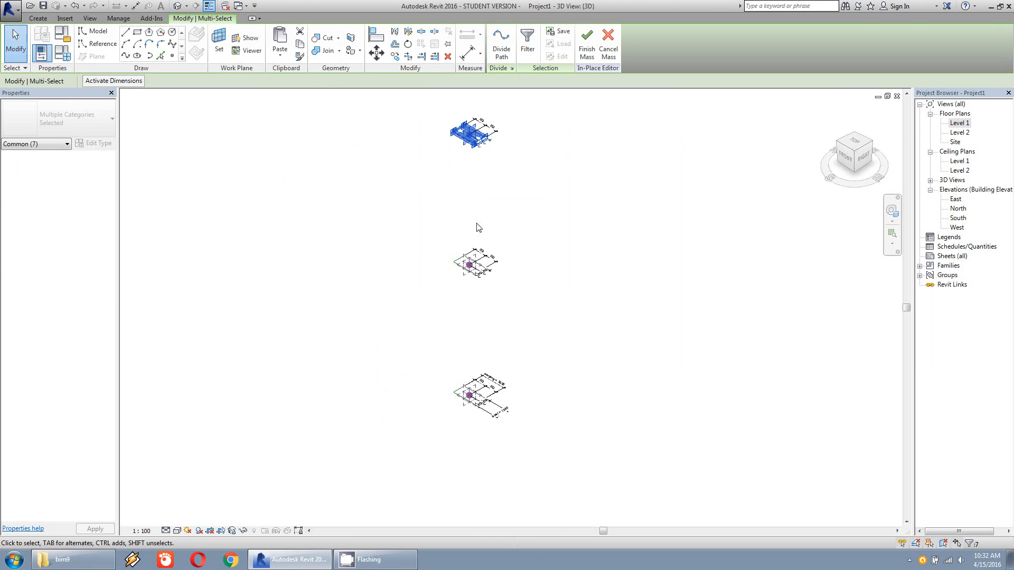
left_click(469, 172)
Step: Test the copied rectangles by setting panjang to 15000 and lebar to 25000 in the family types
middle_click_drag(429, 213, 417, 271)
scroll(465, 195, "up", 5)
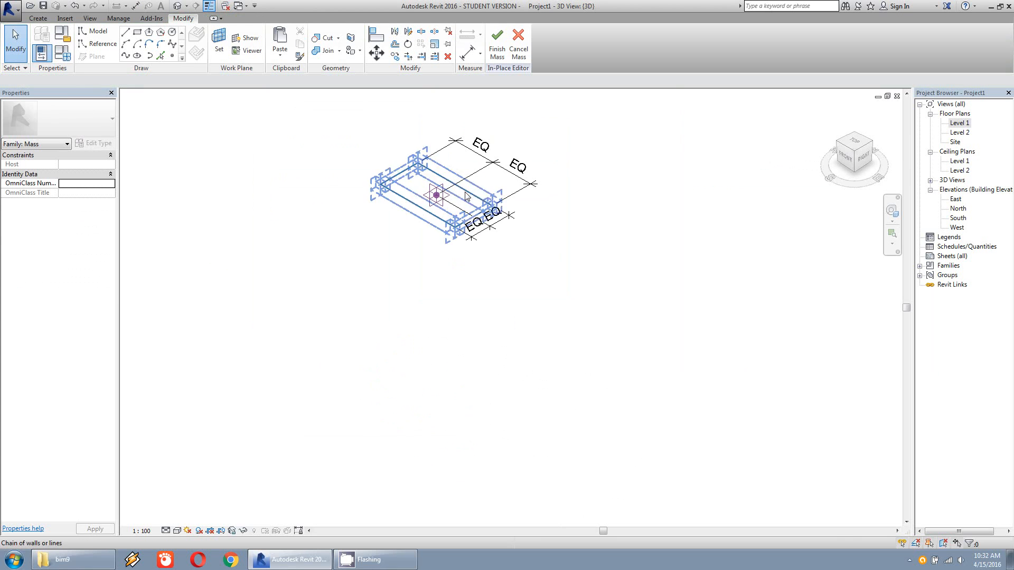
left_click(62, 53)
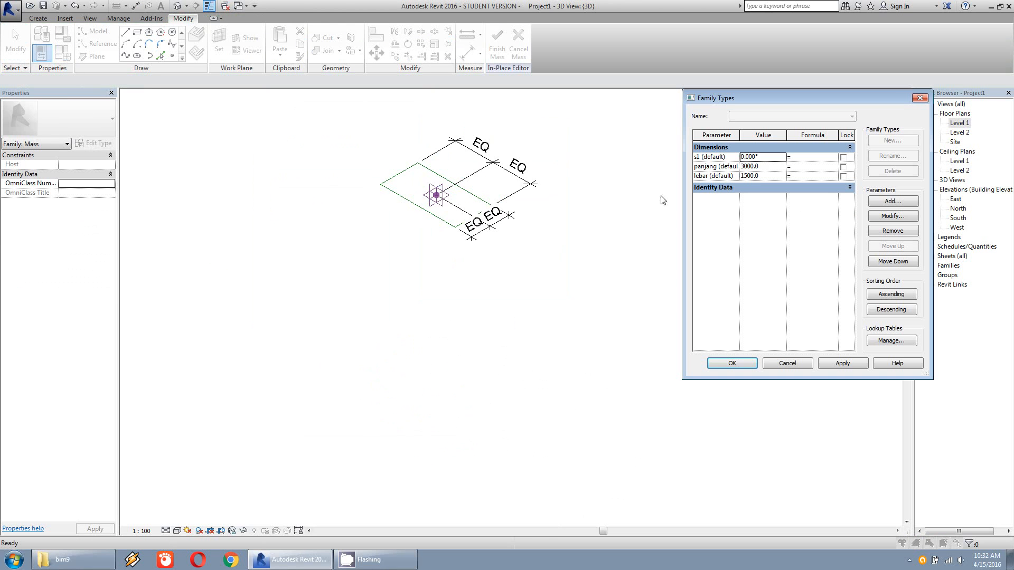
left_click(769, 167)
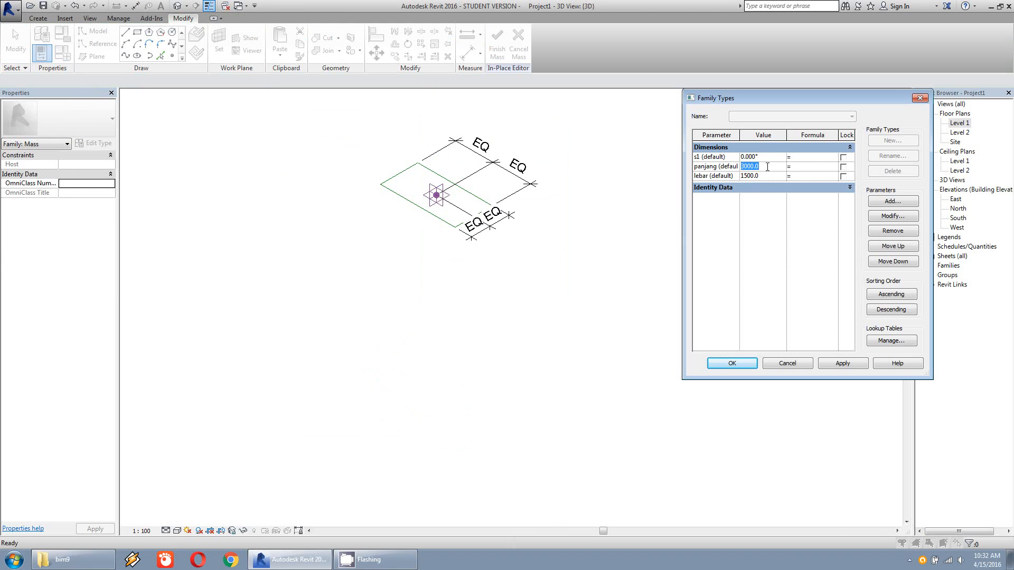
type("15000")
left_click(768, 176)
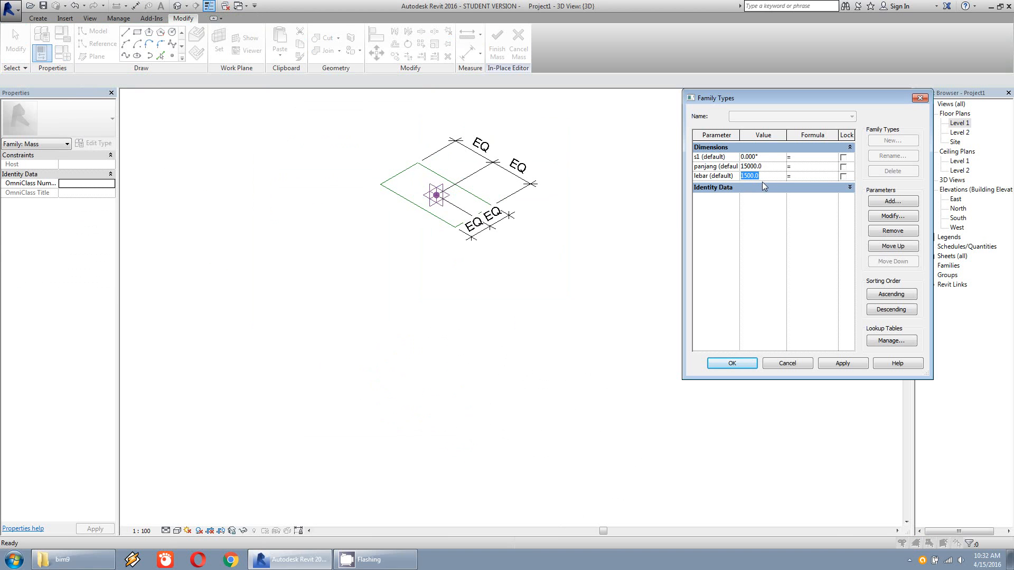
type("25000")
left_click(746, 370)
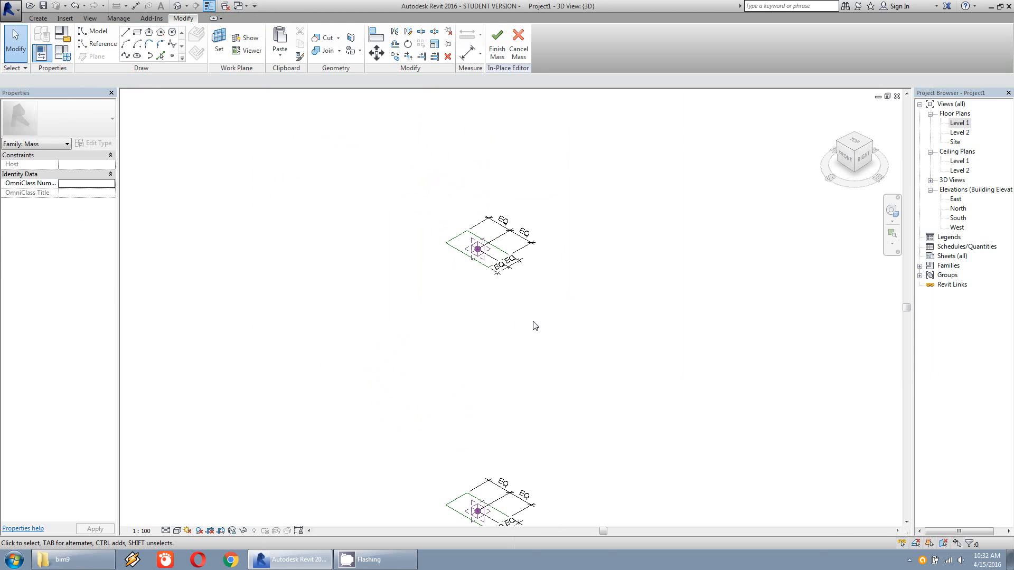
Step: Examine how the Level 5 and Level 9 rectangles respond to the new size compared with the base rectangle
scroll(505, 311, "down", 3)
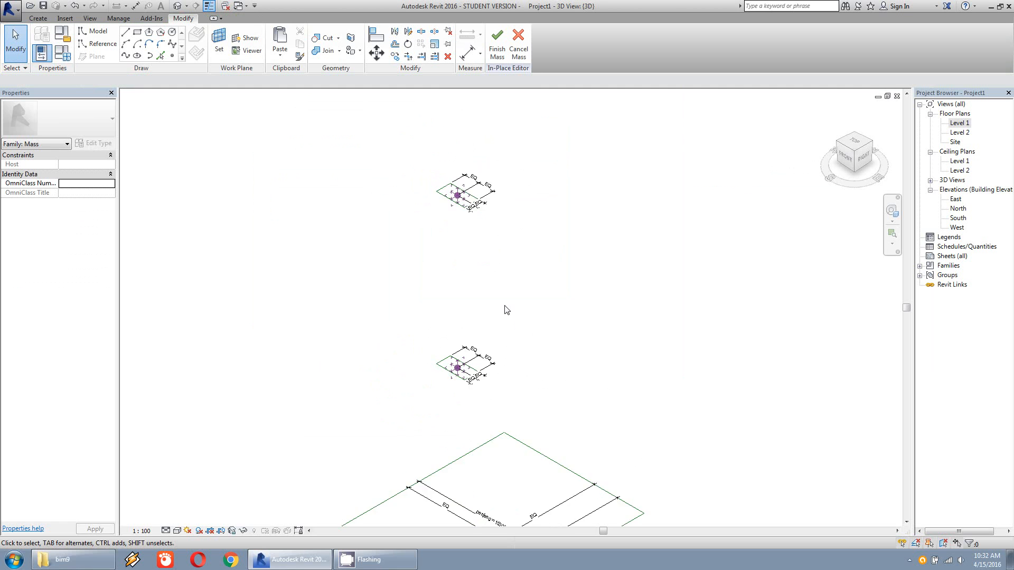
middle_click_drag(510, 309, 486, 280)
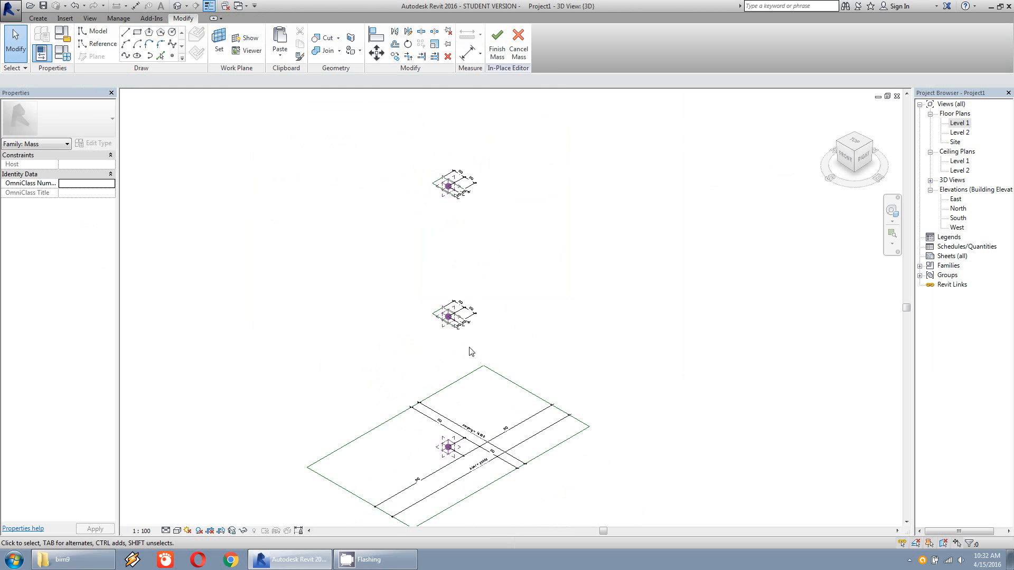
scroll(472, 357, "up", 3)
middle_click_drag(517, 400, 541, 380)
scroll(468, 226, "up", 2)
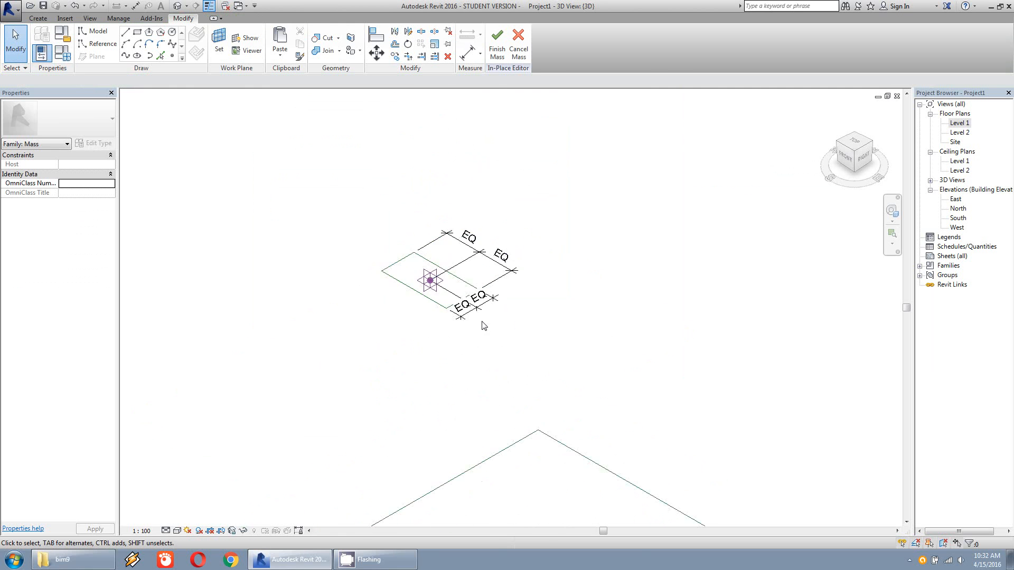
scroll(482, 321, "down", 3)
middle_click_drag(562, 414, 537, 297)
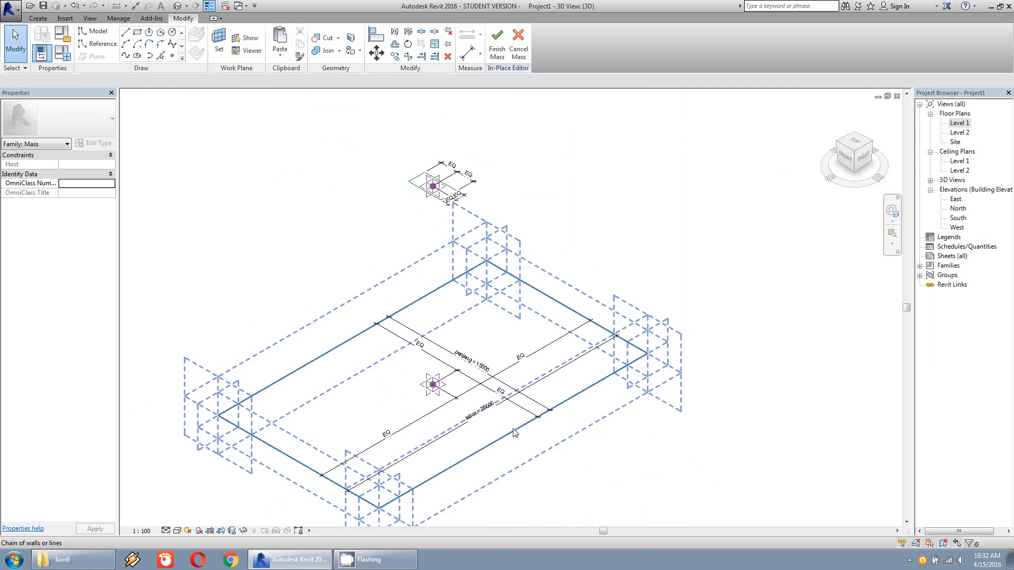
scroll(455, 198, "up", 5)
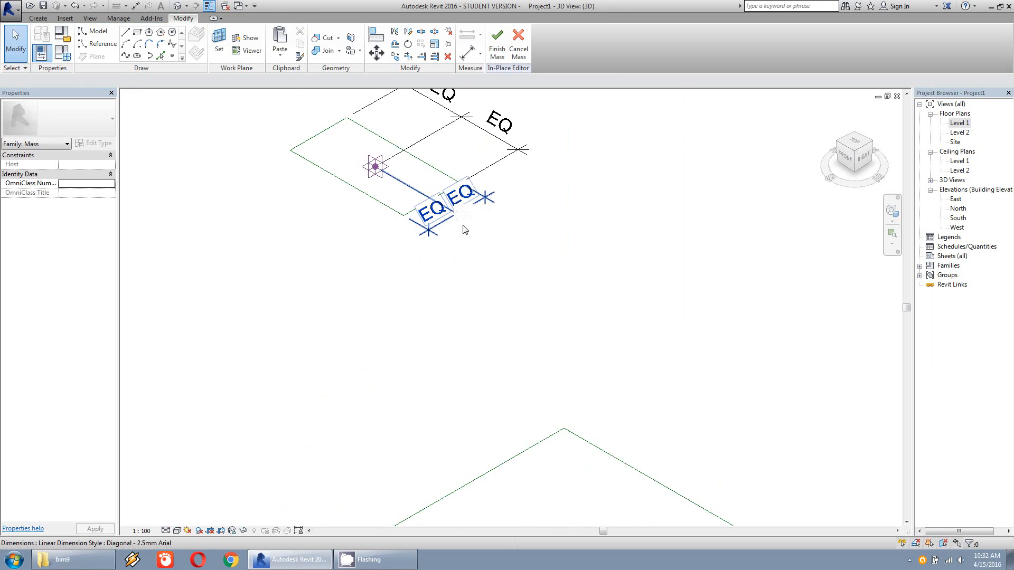
Step: Undo the panjang and lebar changes and the rectangle copies pasted to Level 5 and Level 9
scroll(484, 248, "down", 6)
scroll(484, 248, "up", 4)
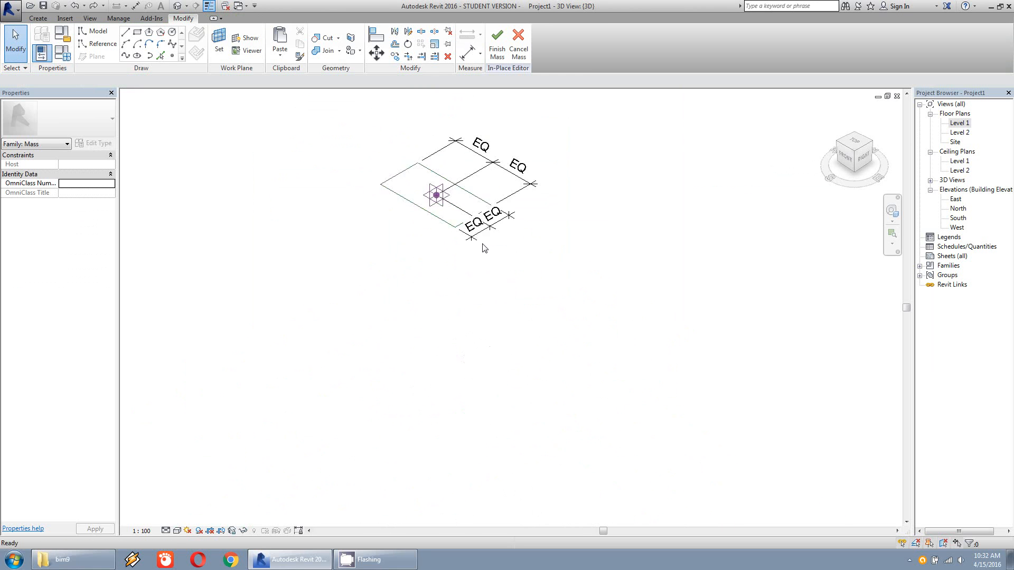
scroll(496, 269, "down", 6)
scroll(526, 346, "down", 2)
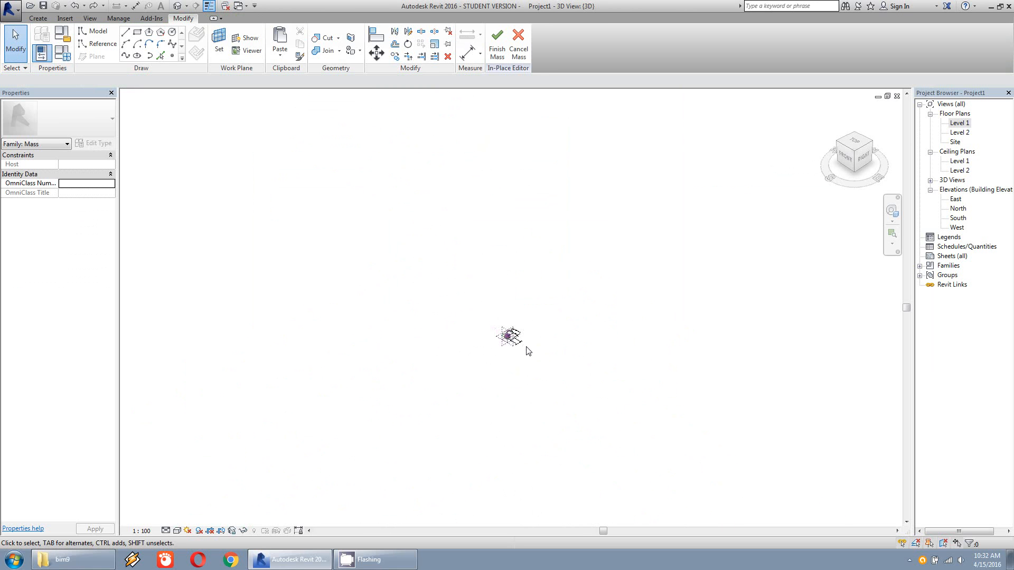
Step: Copy the base rectangle with its reference point and its panjang and lebar dimensions, and paste it aligned to Level 5 and Level 9
scroll(526, 346, "up", 4)
scroll(437, 278, "up", 3)
left_click_drag(373, 218, 734, 510)
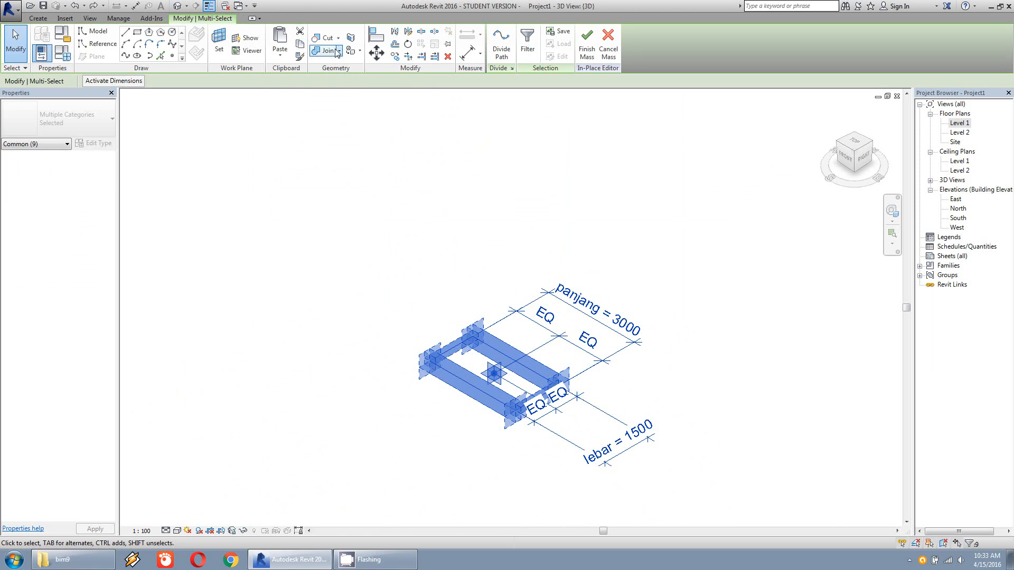
left_click(286, 58)
left_click(301, 116)
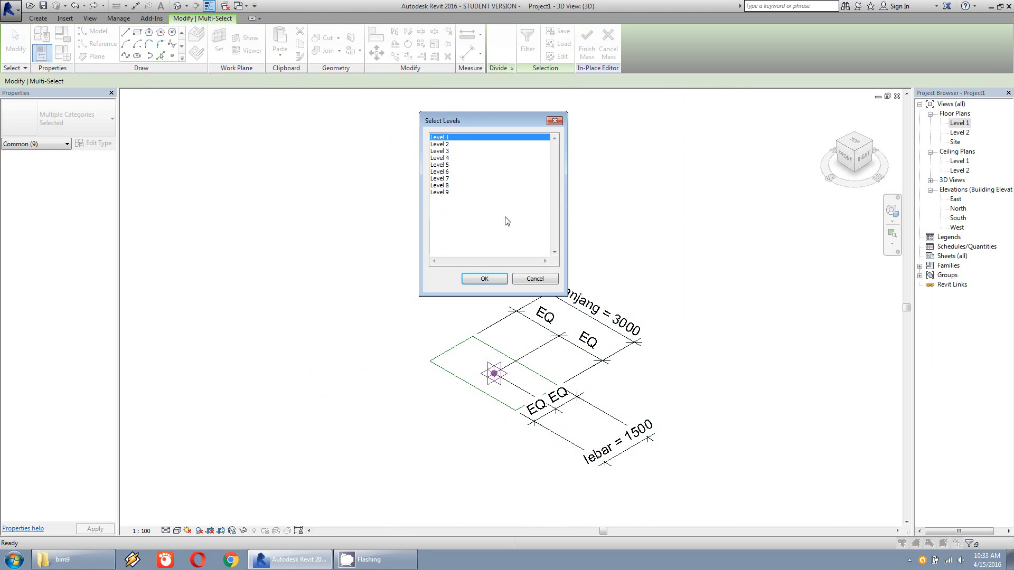
left_click(446, 166)
left_click(454, 192, "ctrl")
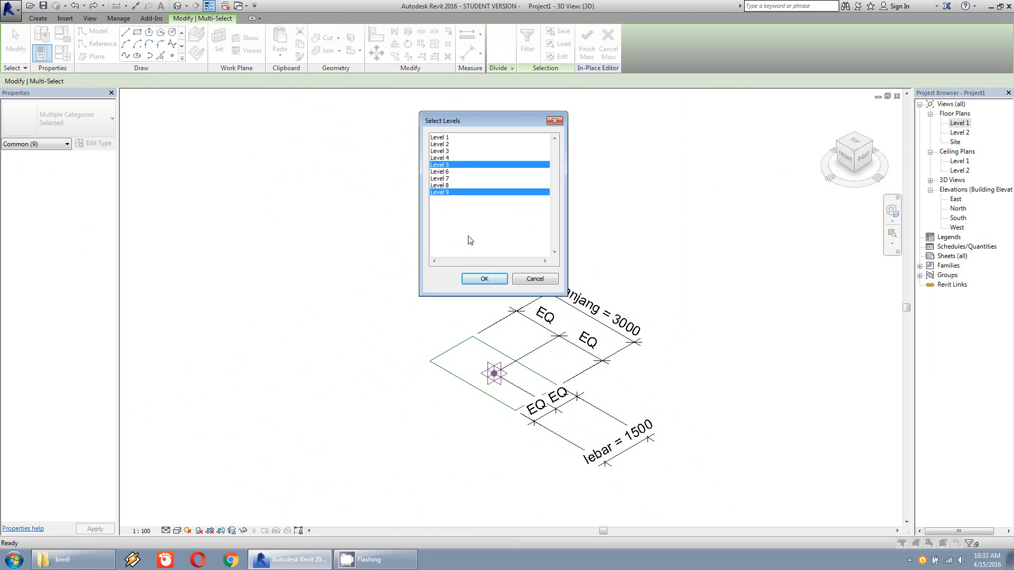
left_click(484, 279)
scroll(465, 370, "down", 5)
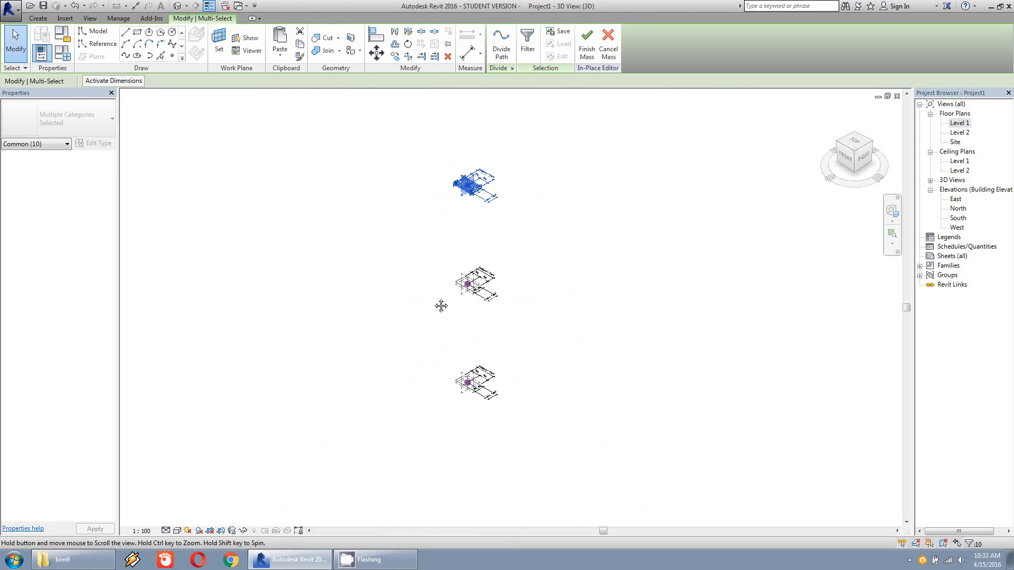
left_click(411, 285)
Step: Set panjang to 30000 and lebar to 15000 in the family types to resize all three rectangles
left_click(63, 53)
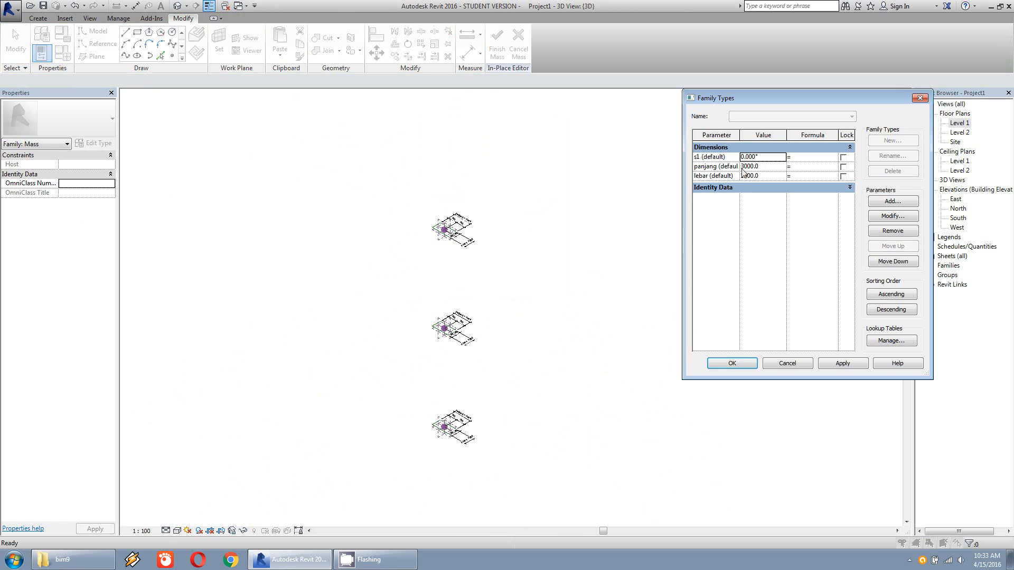
left_click(766, 166)
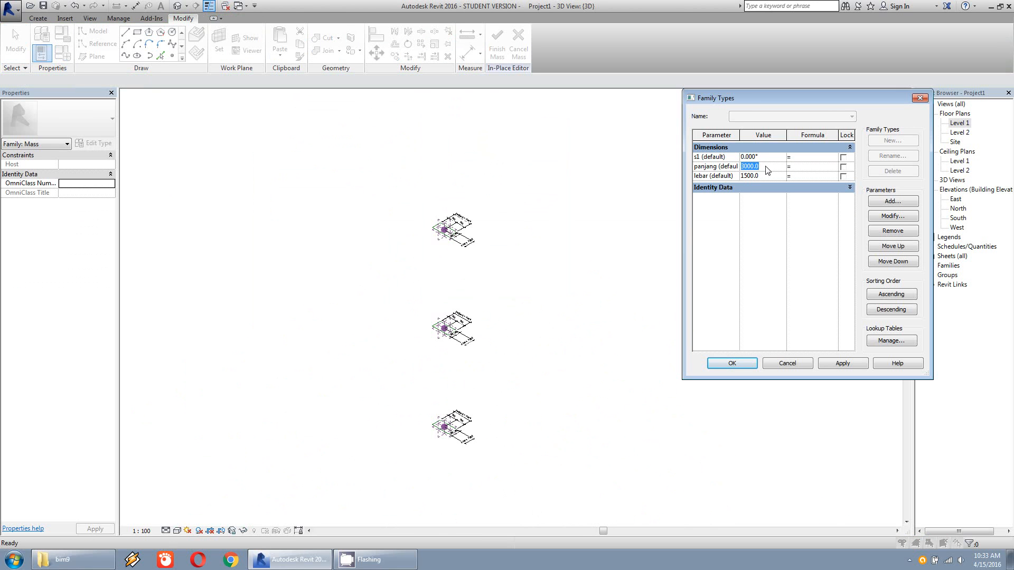
type("3000")
left_click(753, 176)
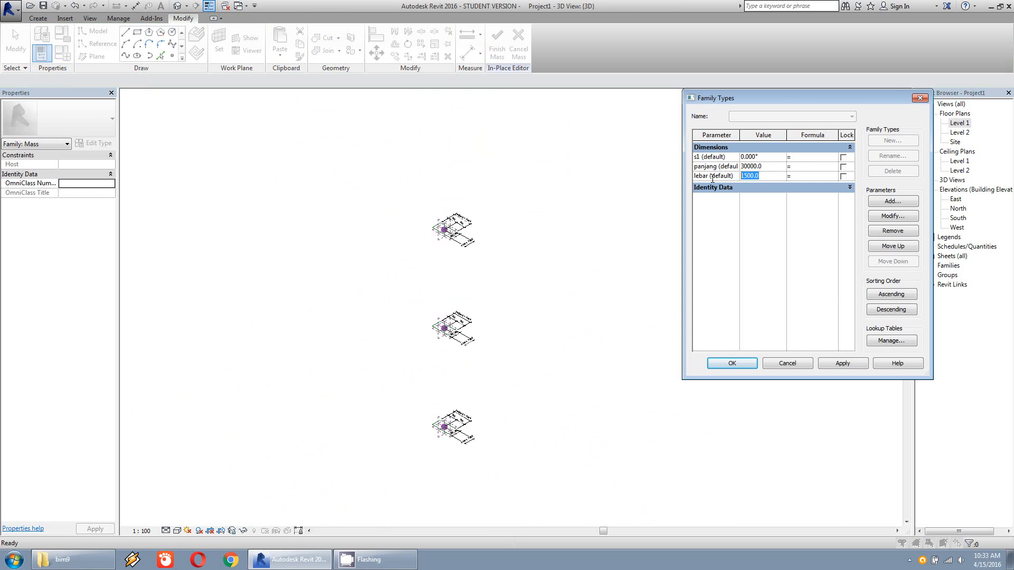
type("150")
left_click(732, 362)
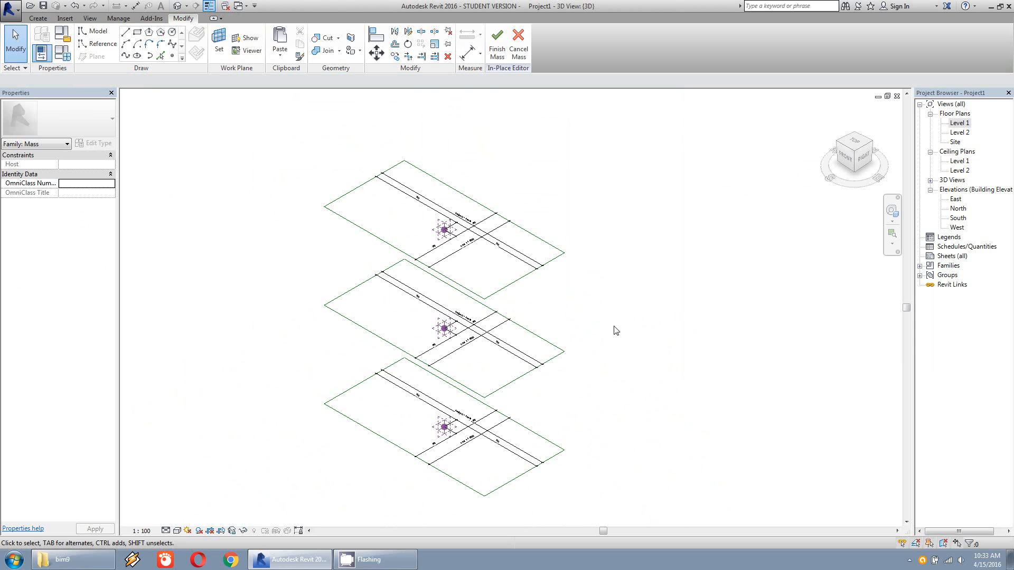
Step: Add a family parameter named s2 as an instance angle parameter grouped under Dimensions
middle_click_drag(442, 276, 473, 233, "shift")
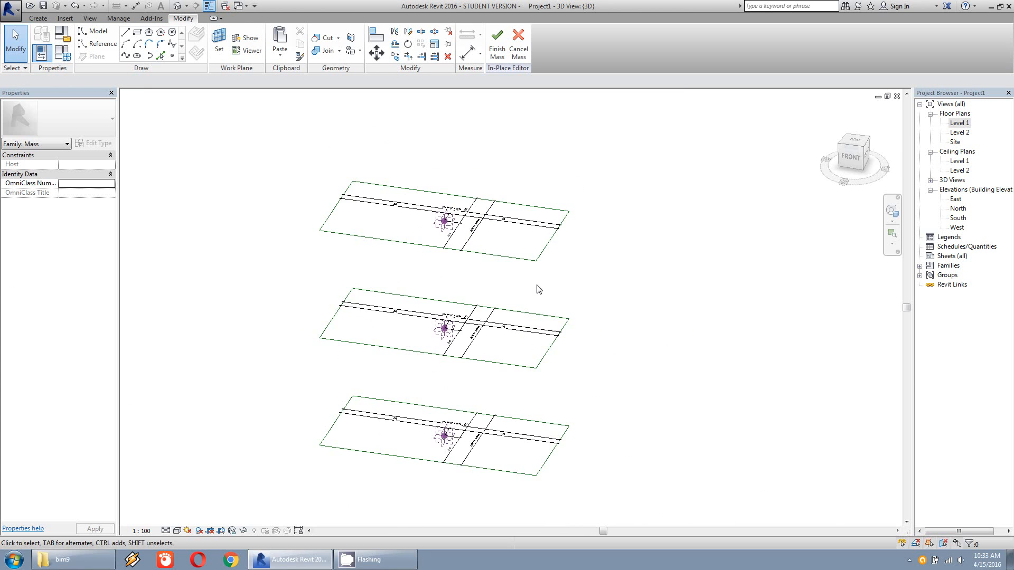
middle_click_drag(537, 290, 486, 309, "shift")
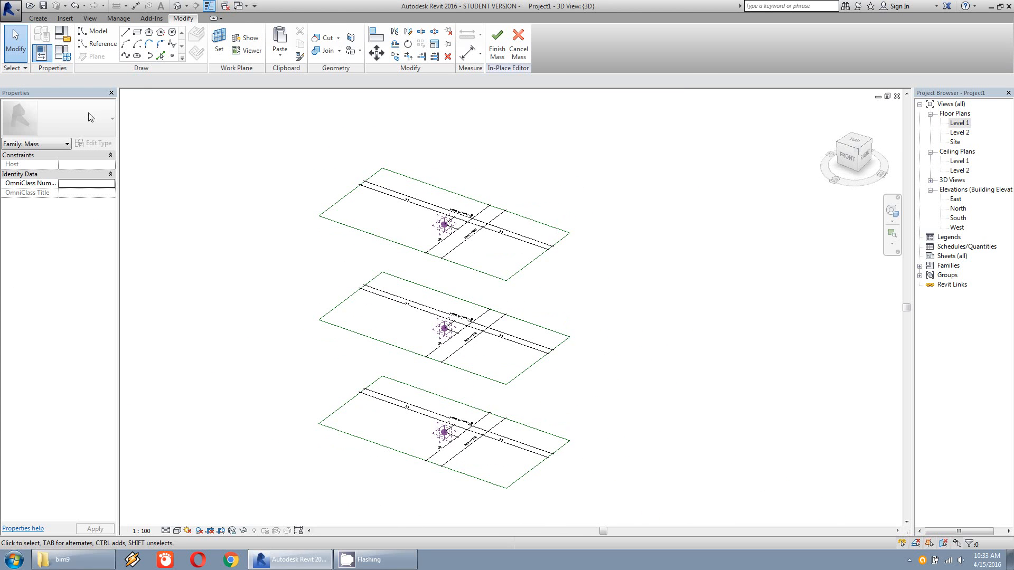
left_click(62, 53)
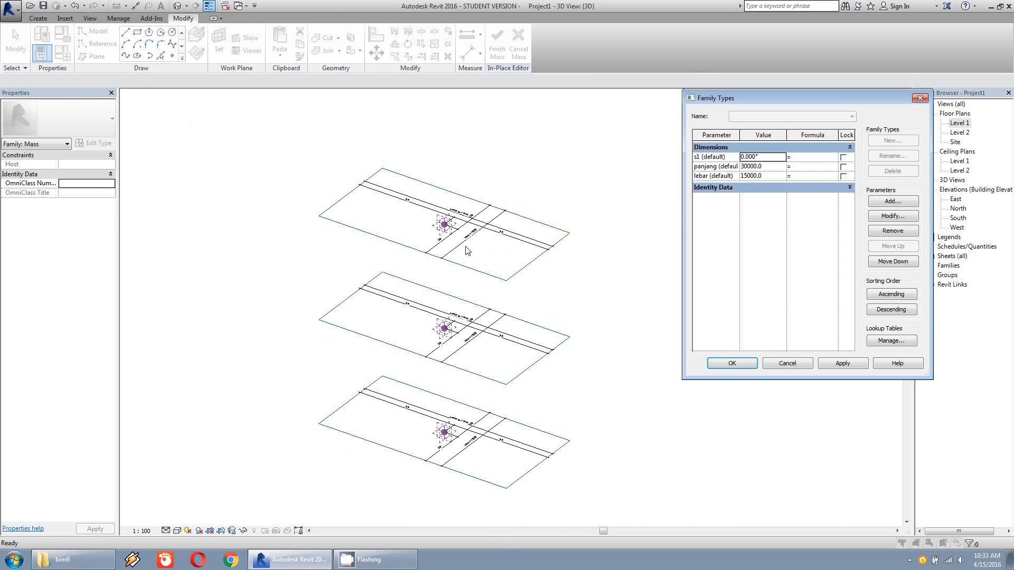
left_click(887, 203)
type("s2")
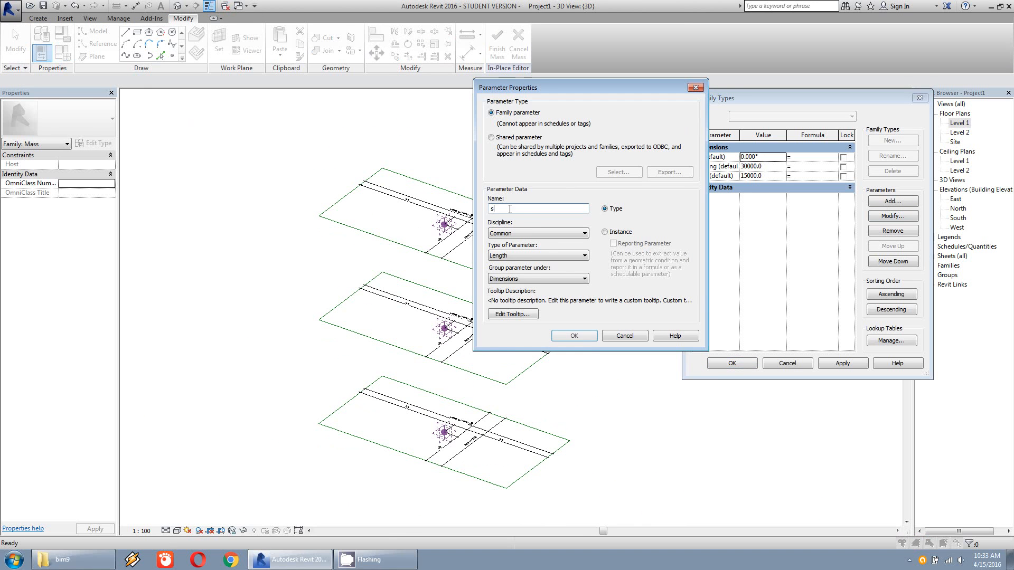
left_click(544, 255)
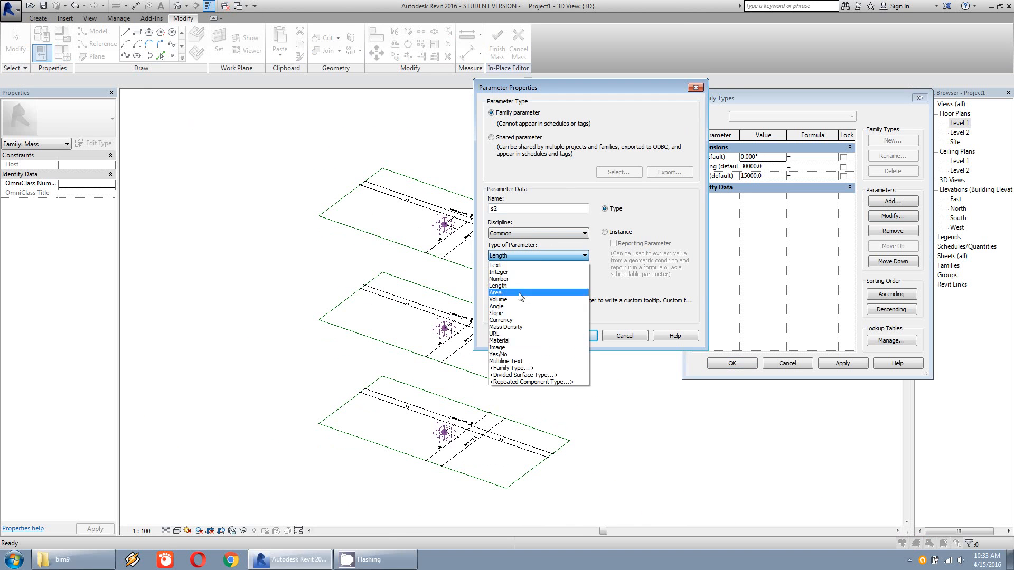
left_click(520, 292)
left_click(522, 253)
left_click(499, 306)
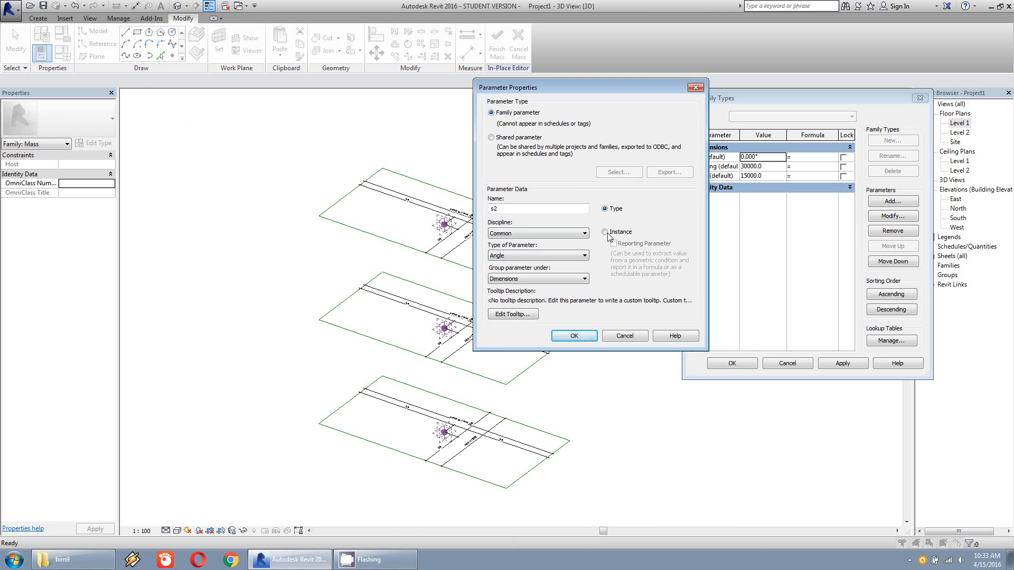
left_click(605, 232)
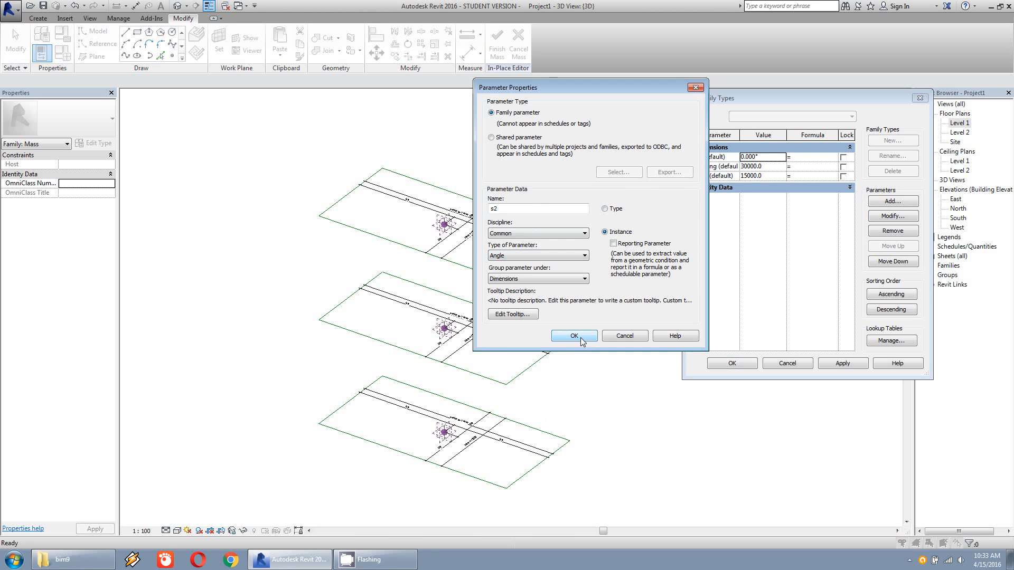
left_click(580, 340)
Step: Add an instance angle parameter named s3 under Dimensions and give s2 the formula (s3-s1)
left_click(893, 201)
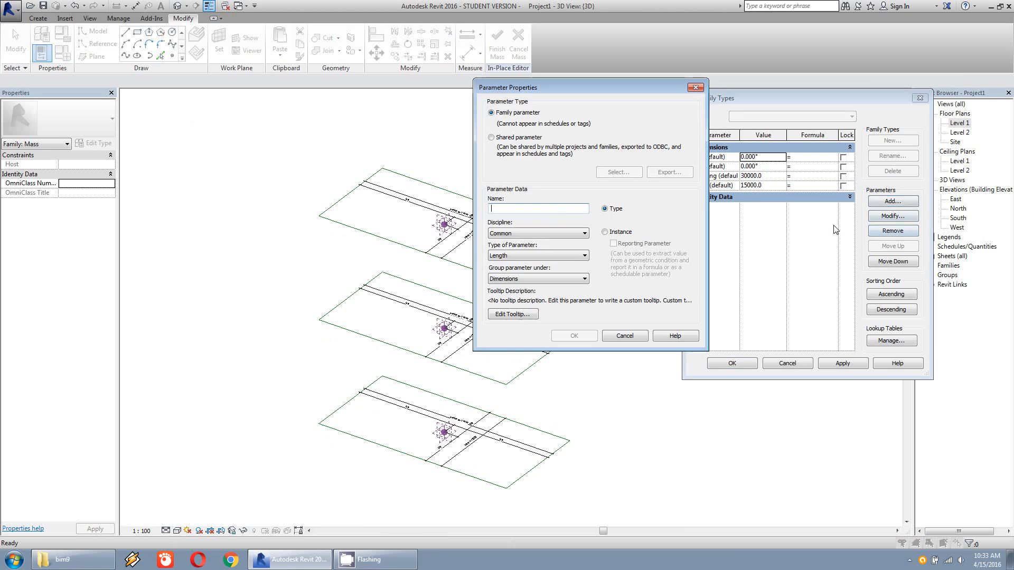
type("s3")
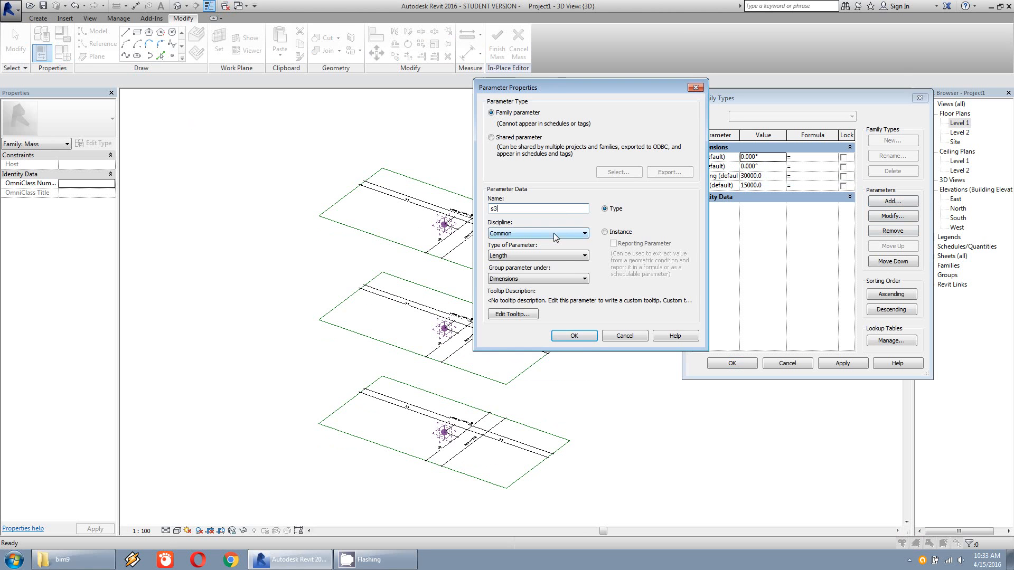
left_click(605, 233)
left_click(537, 256)
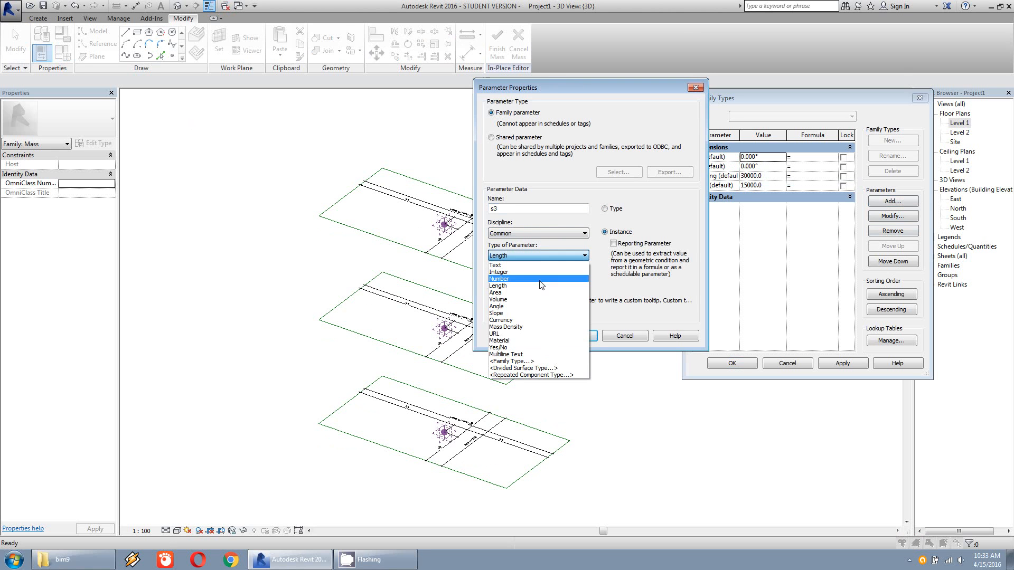
left_click(525, 306)
left_click(575, 336)
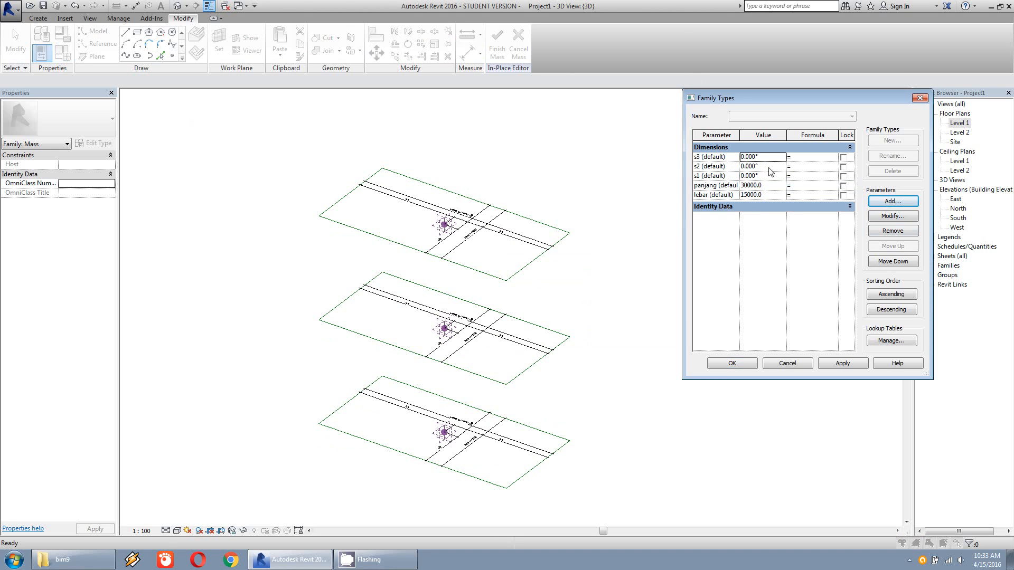
left_click(803, 168)
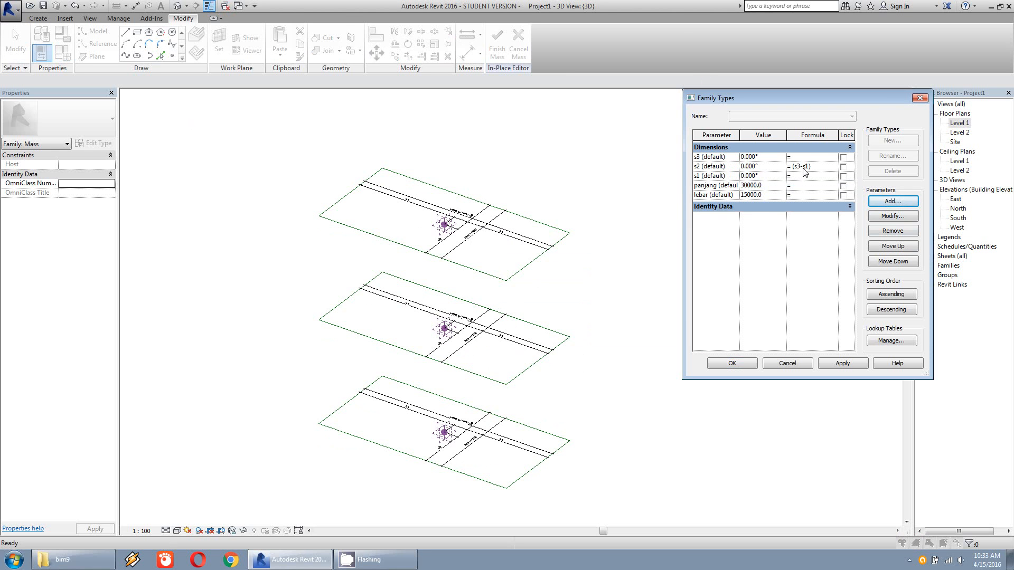
left_click(733, 364)
Step: Associate the rotation angle of the Level 9 rectangle's central reference point with the s3 parameter
left_click(443, 228)
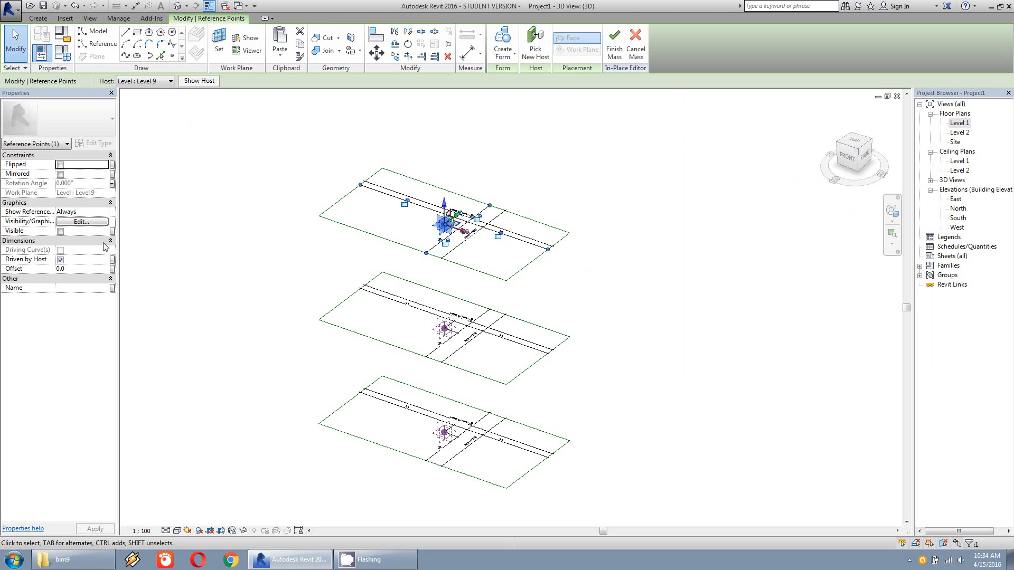
left_click(112, 183)
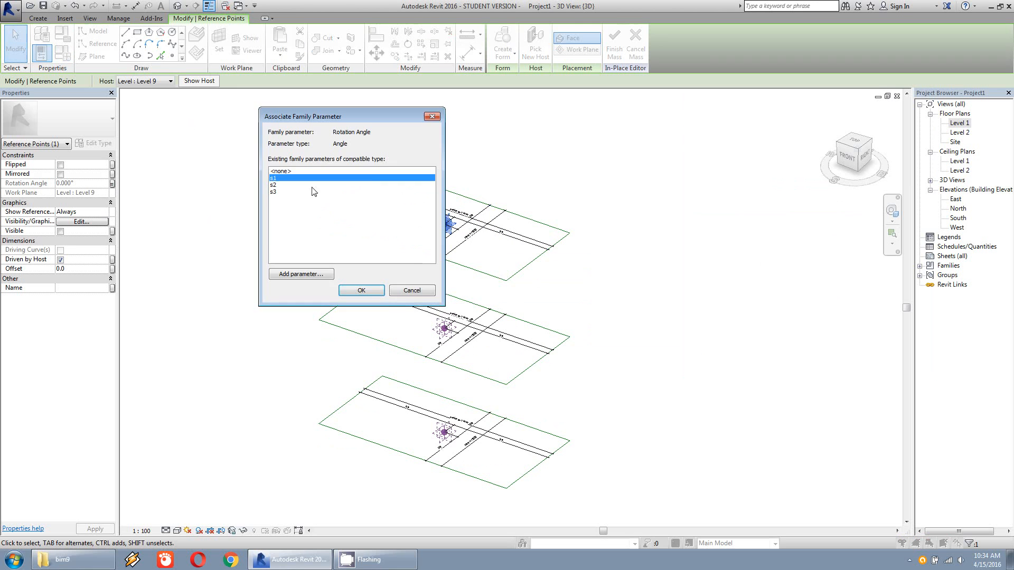
left_click(276, 192)
left_click(350, 290)
left_click(324, 317)
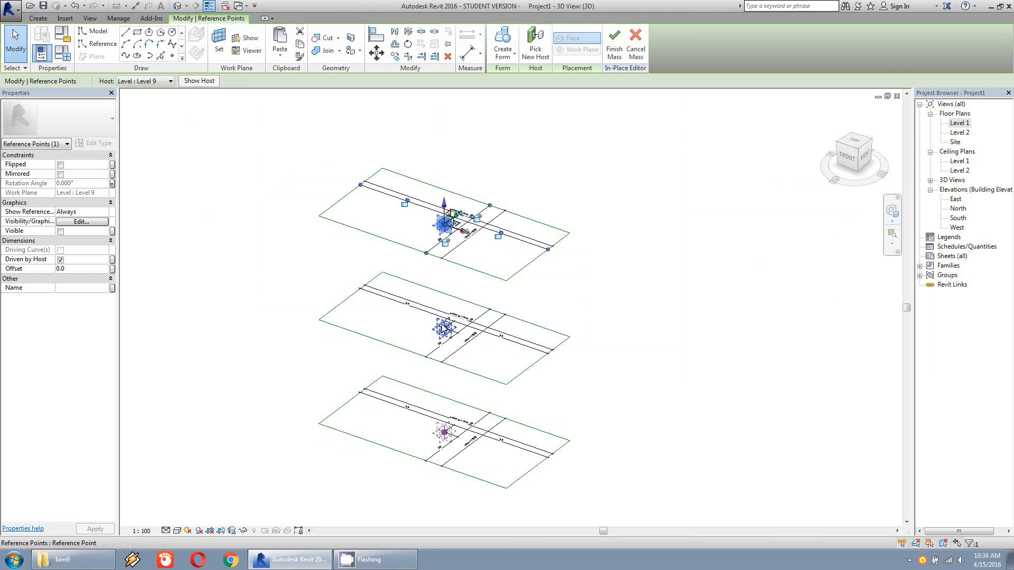
Step: Associate the rotation angle of the Level 5 rectangle's central reference point with the s2 parameter
left_click(112, 184)
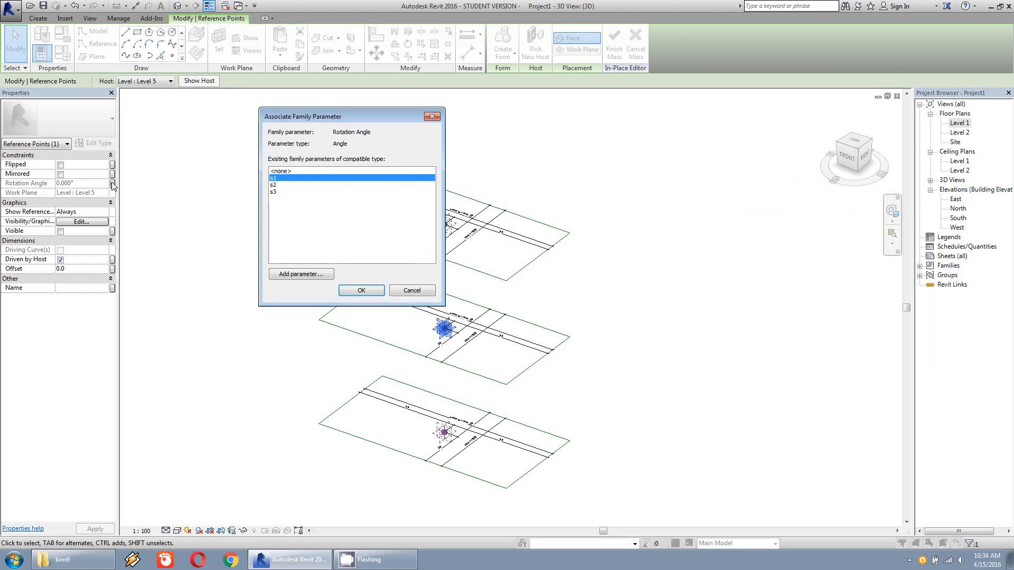
left_click(273, 185)
left_click(352, 290)
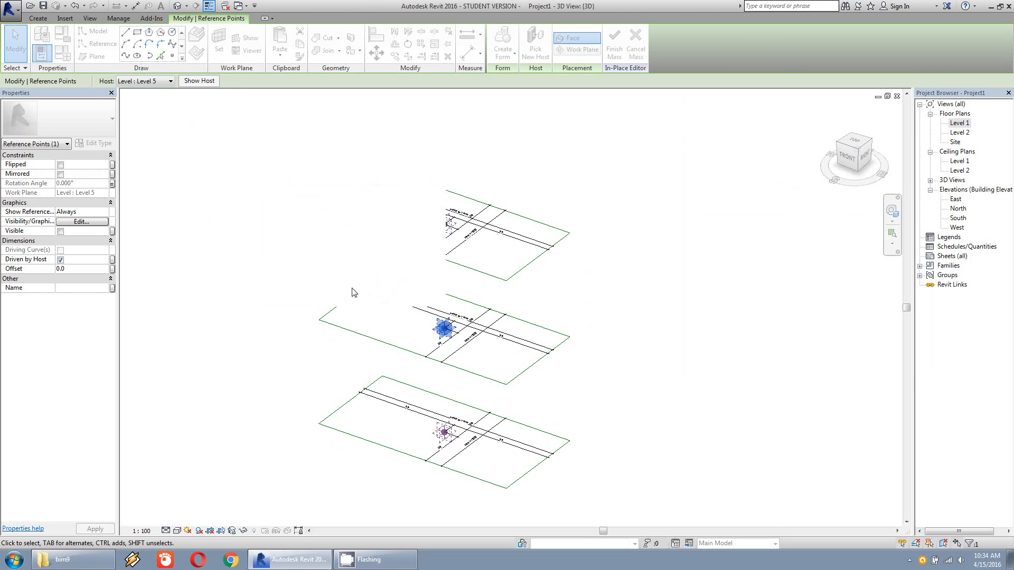
Step: Set s3 to 90° in the family types to rotate the upper rectangles
left_click(61, 55)
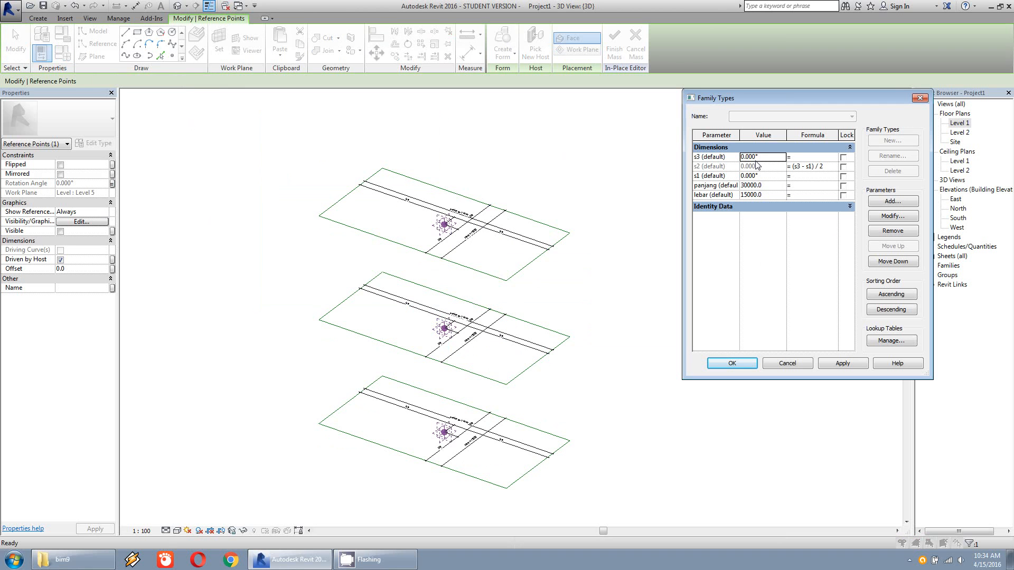
left_click(776, 158)
type("9")
left_click(732, 364)
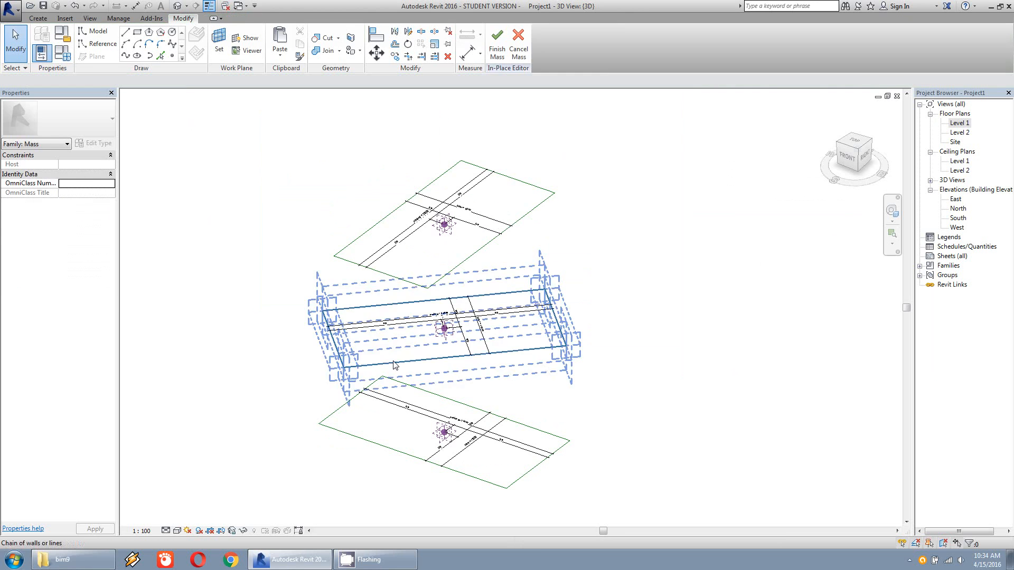
Step: Create a solid form from the complete rectangles on all three levels
left_click(394, 362)
key("Tab")
left_click(528, 213, "ctrl")
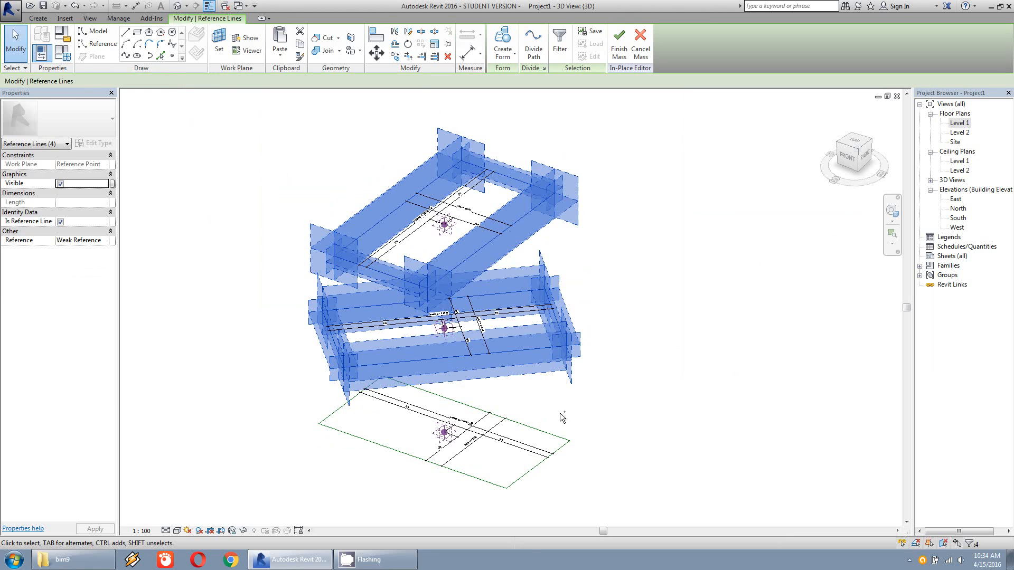
key("Tab")
left_click(562, 418, "ctrl")
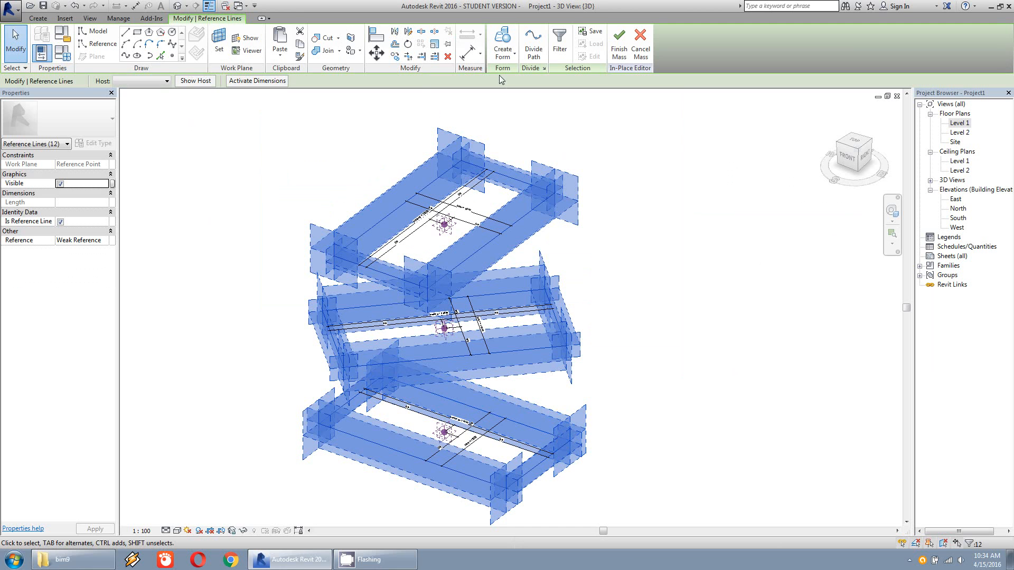
left_click(503, 45)
left_click(520, 84)
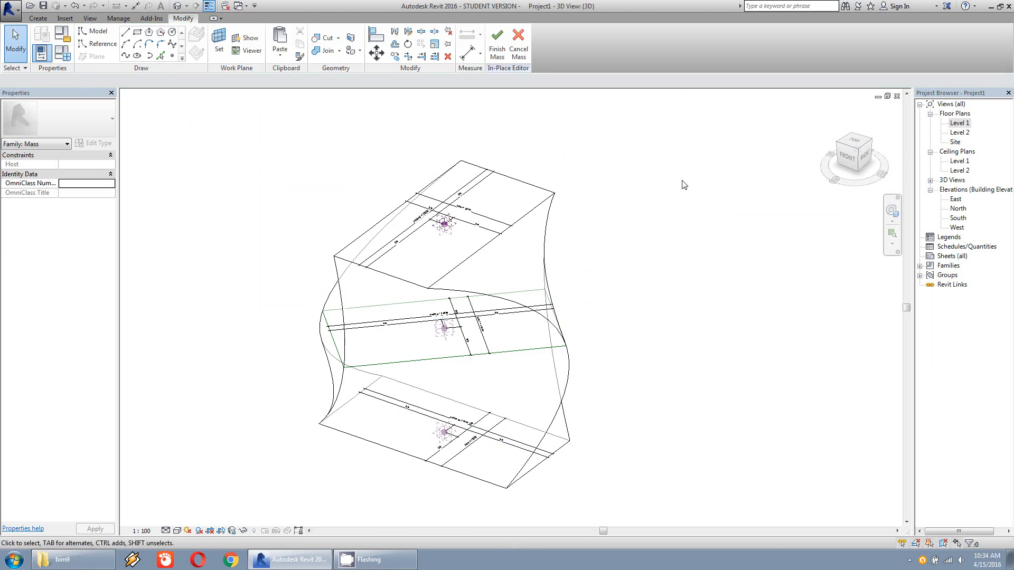
Step: Change the 3D view's visual style to Consistent Colors and inspect the twisted form from several angles
middle_click_drag(641, 243, 729, 200, "shift")
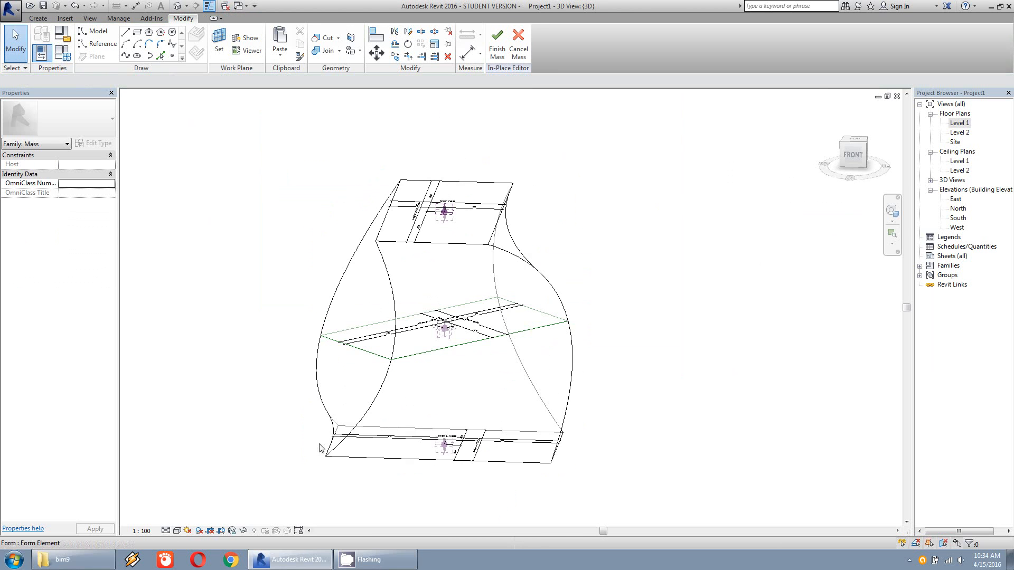
left_click(177, 531)
left_click(217, 487)
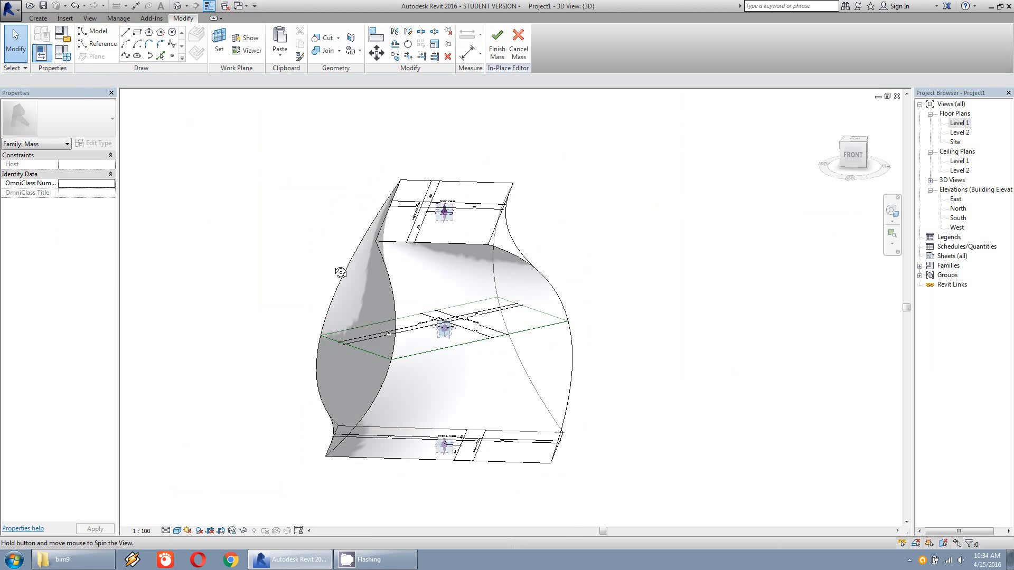
middle_click_drag(228, 482, 244, 476, "shift")
left_click(177, 531)
left_click(198, 499)
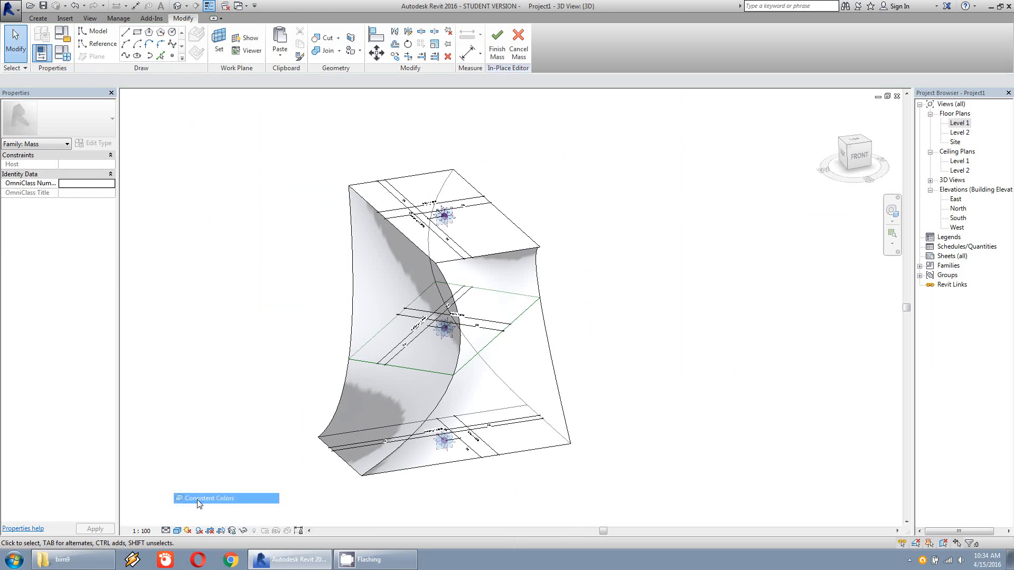
middle_click_drag(277, 318, 378, 352, "shift")
middle_click_drag(495, 376, 351, 374, "shift")
Step: Set s3 to 30° in the family types and view the reshaped form from the side
left_click(63, 53)
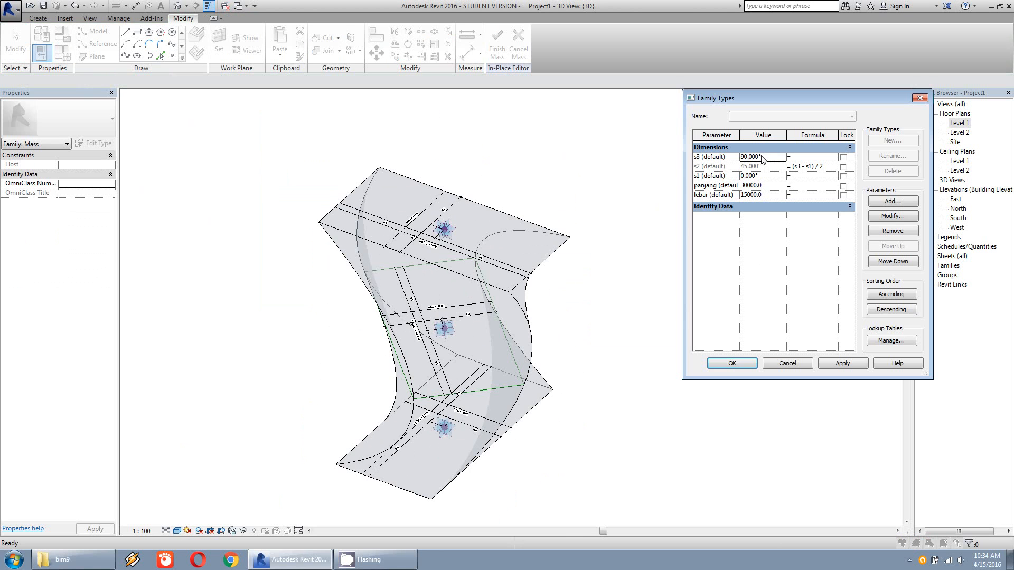
left_click(711, 160)
type("30")
left_click(742, 363)
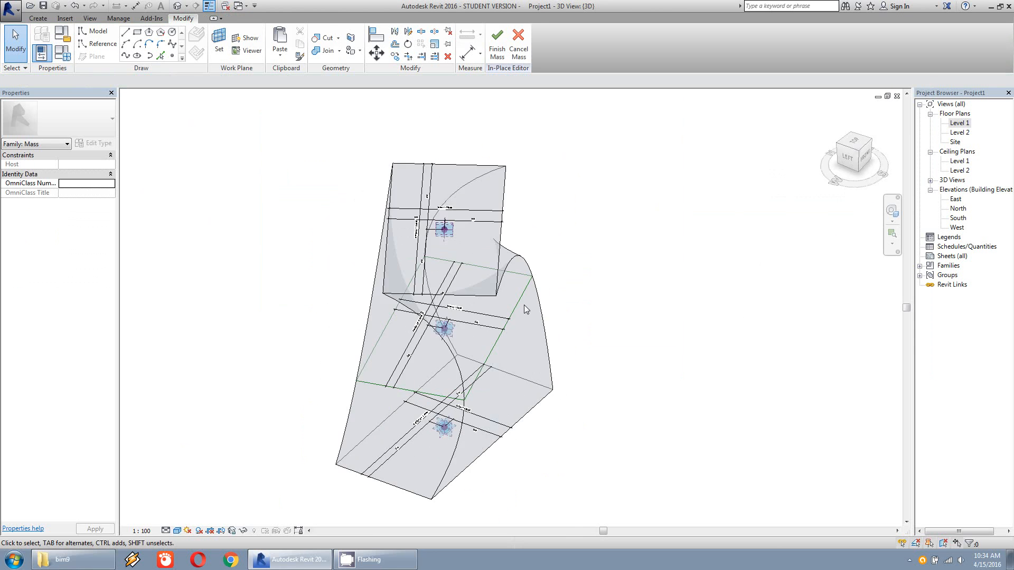
middle_click_drag(535, 301, 528, 200, "shift")
Step: Set s3 to 15° in the family types and inspect the form from above
left_click(62, 53)
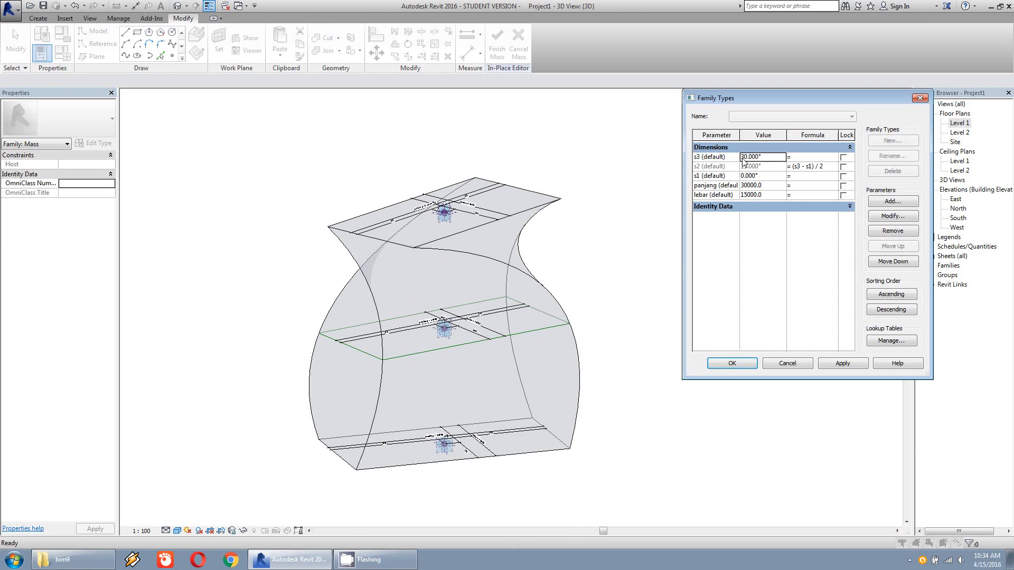
left_click(700, 159)
type("15")
left_click(732, 364)
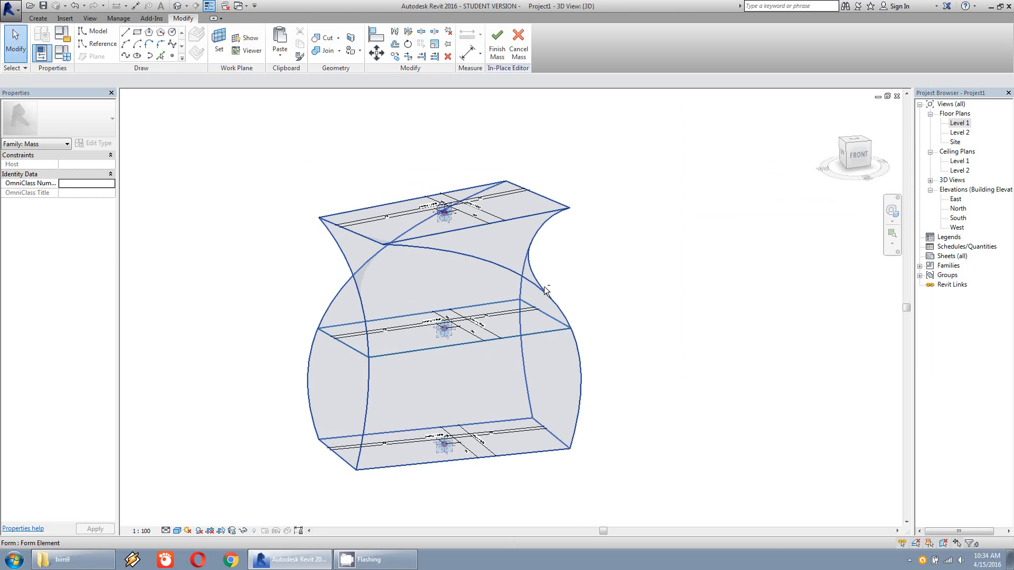
middle_click_drag(544, 287, 544, 369, "shift")
Step: Set s3 to 120° in the family types and inspect the resulting twist
left_click(62, 53)
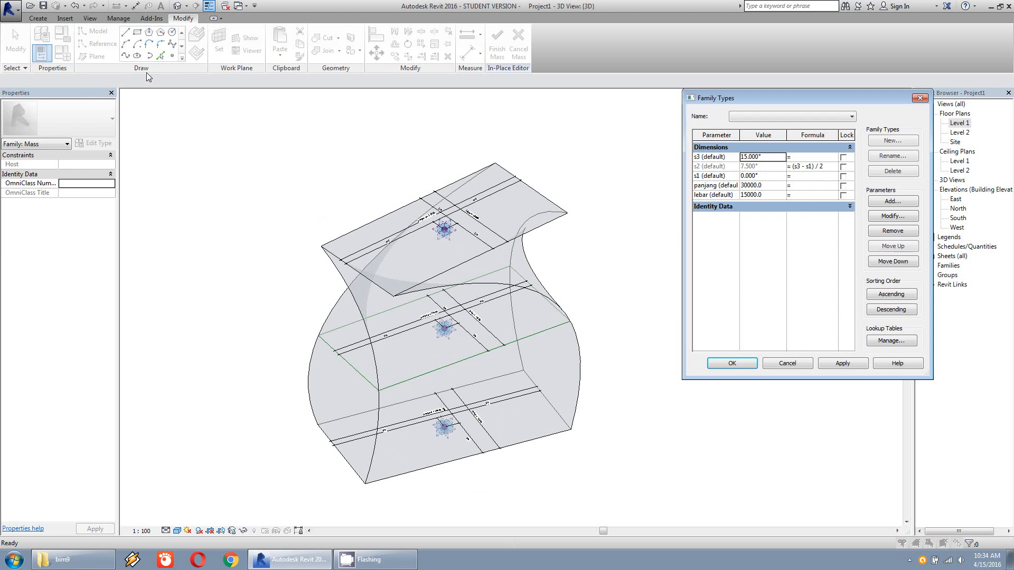
left_click(772, 157)
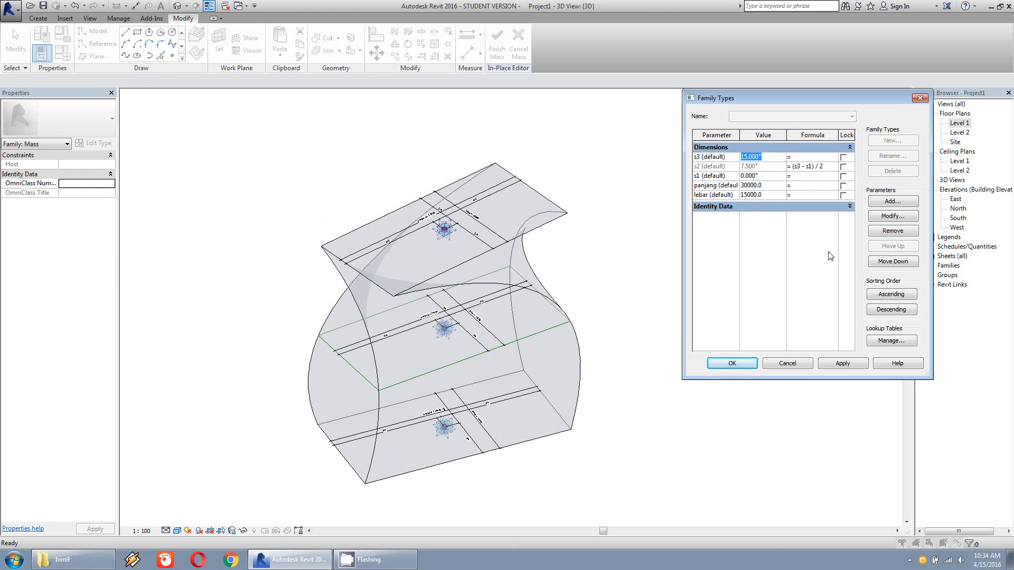
type("120")
left_click(734, 363)
middle_click_drag(742, 368, 731, 321, "shift")
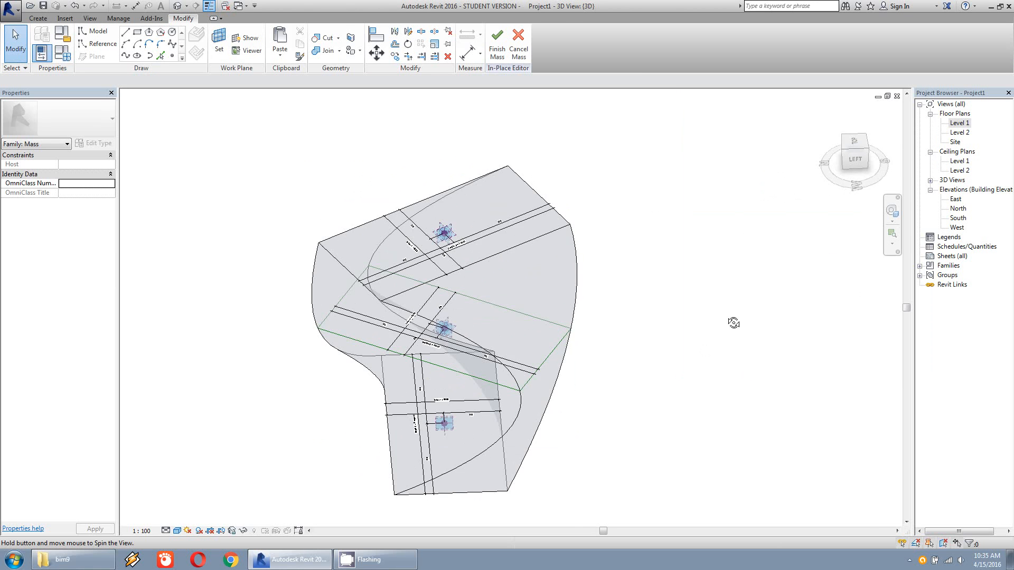
Step: Set s3 to 5° in the family types and examine the form from all sides
left_click(62, 52)
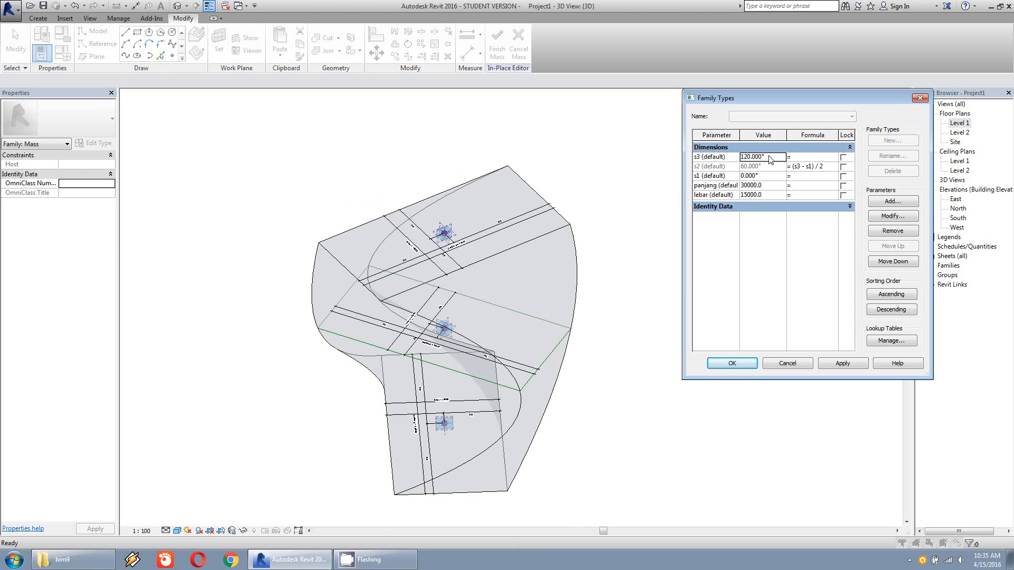
left_click(730, 161)
type("5")
left_click(731, 363)
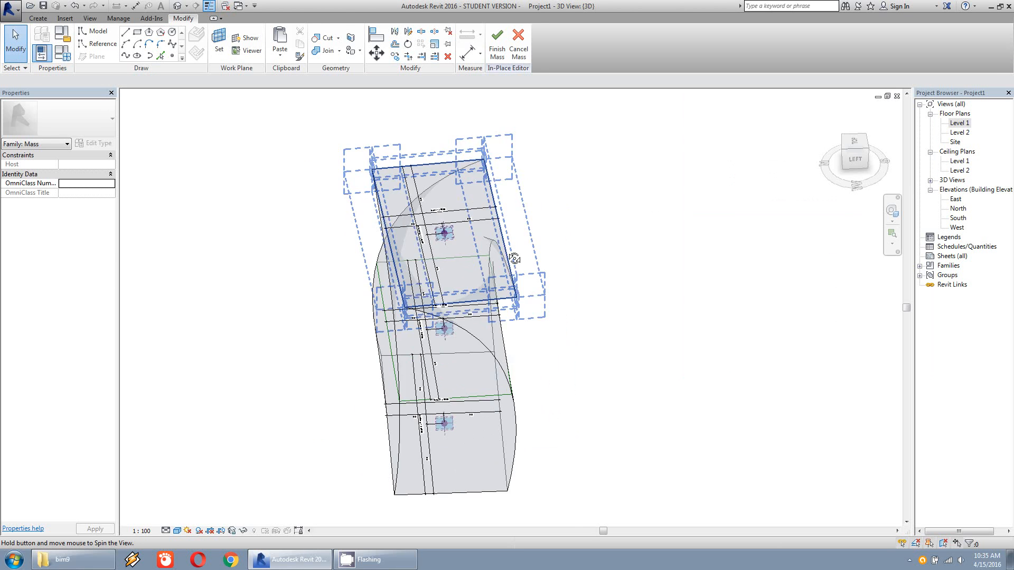
middle_click_drag(512, 259, 543, 168, "shift")
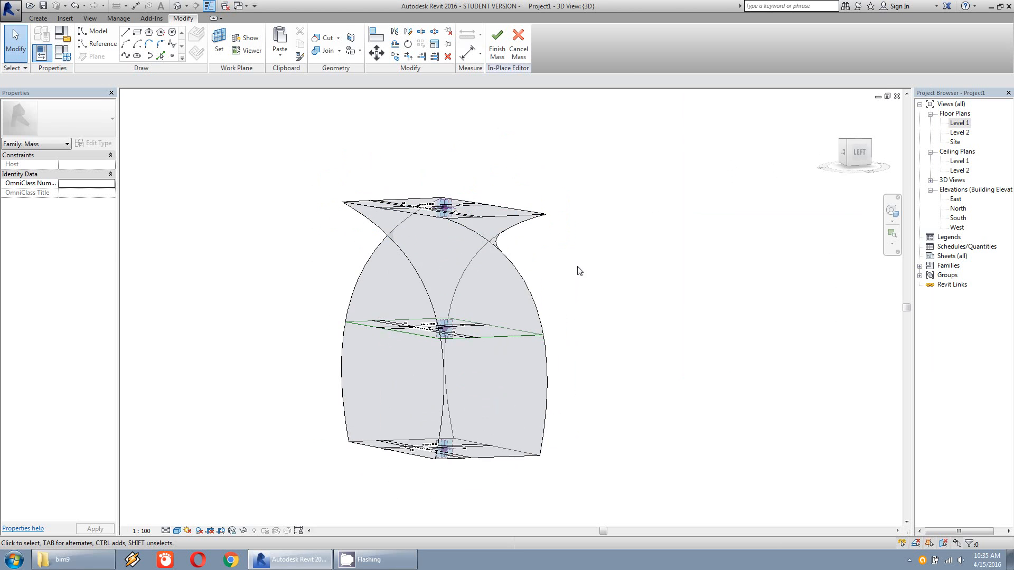
middle_click_drag(579, 269, 497, 197, "shift")
scroll(452, 312, "up", 3)
scroll(452, 312, "down", 3)
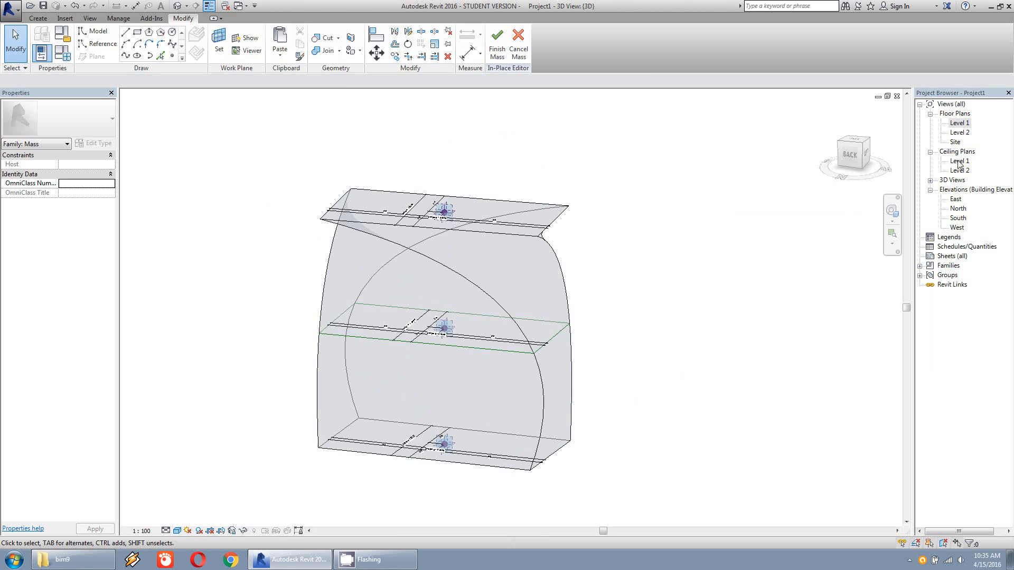
Step: Examine the rotated Level 9 rectangle in the Site floor plan, and return to the {3D} view
left_click(931, 181)
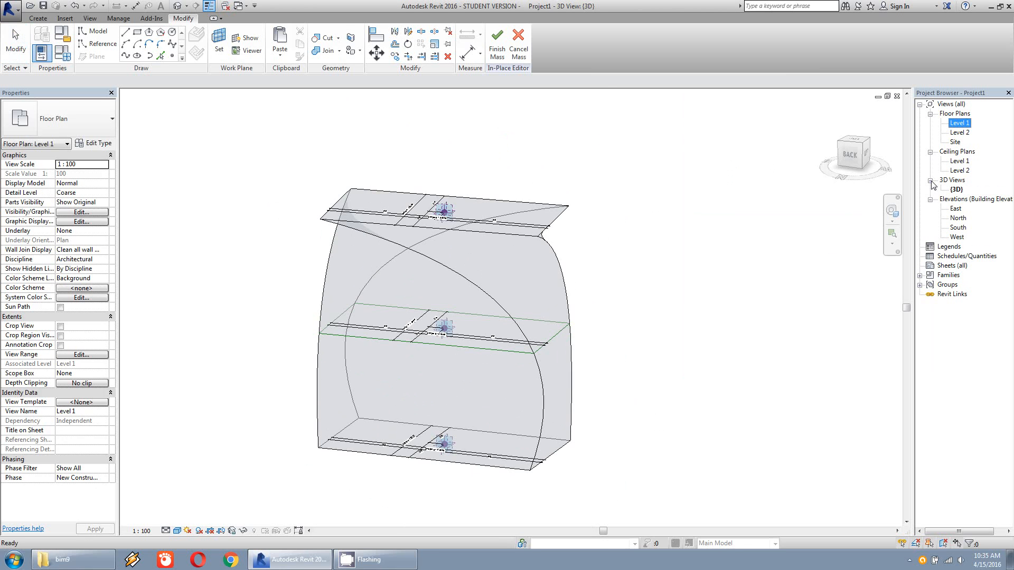
double_click(956, 142)
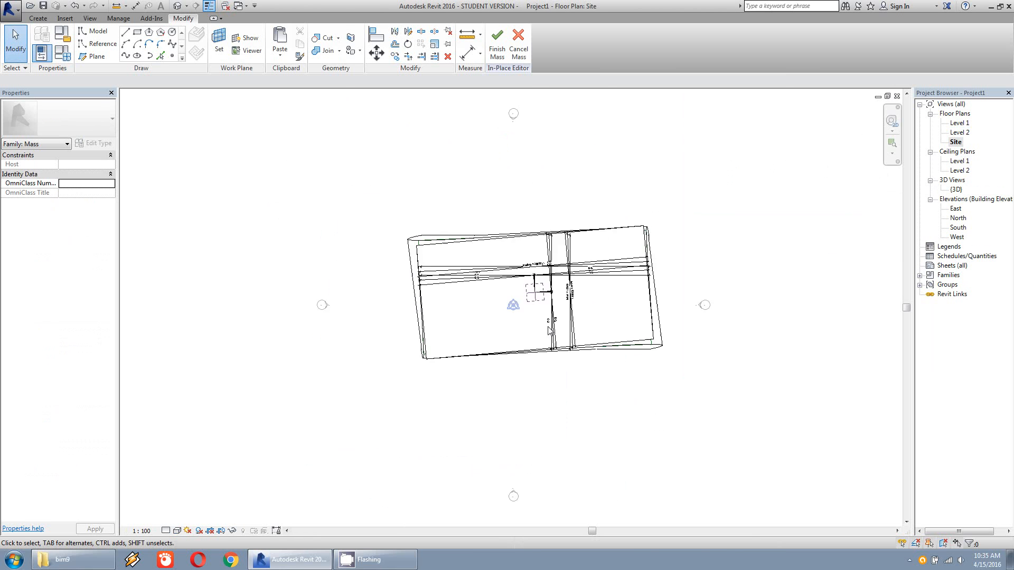
scroll(550, 330, "up", 1)
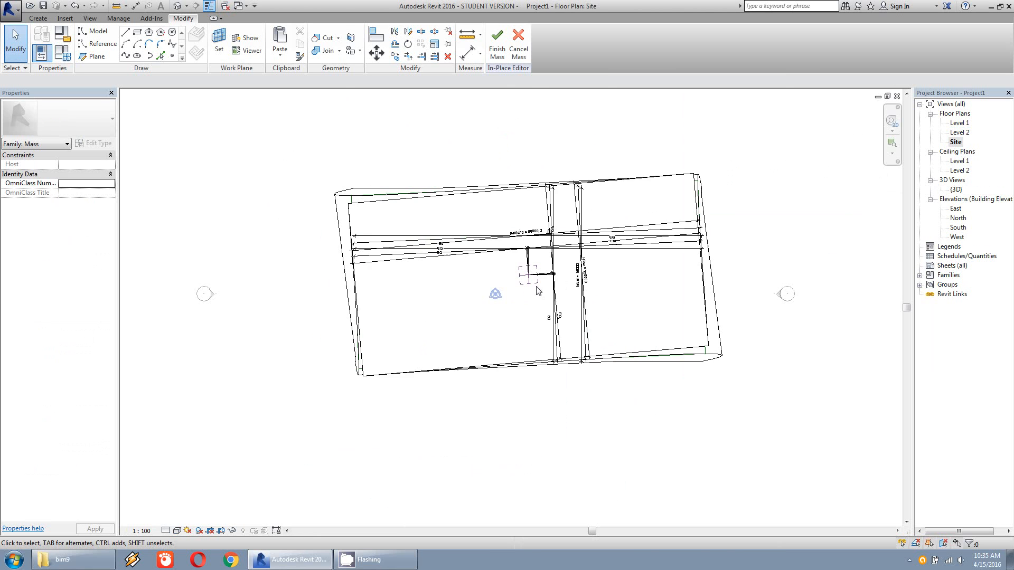
left_click(348, 213)
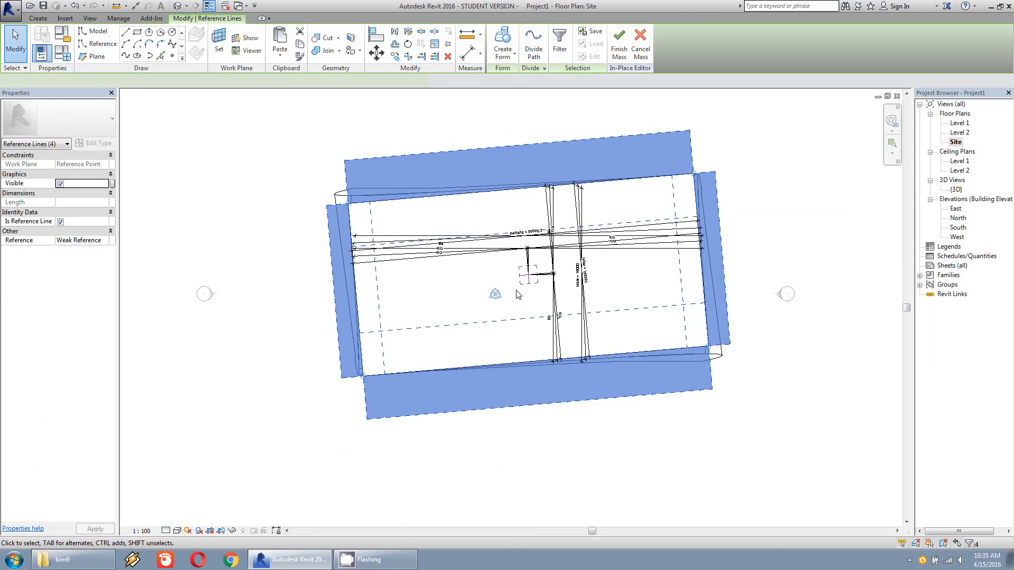
middle_click_drag(519, 295, 497, 249)
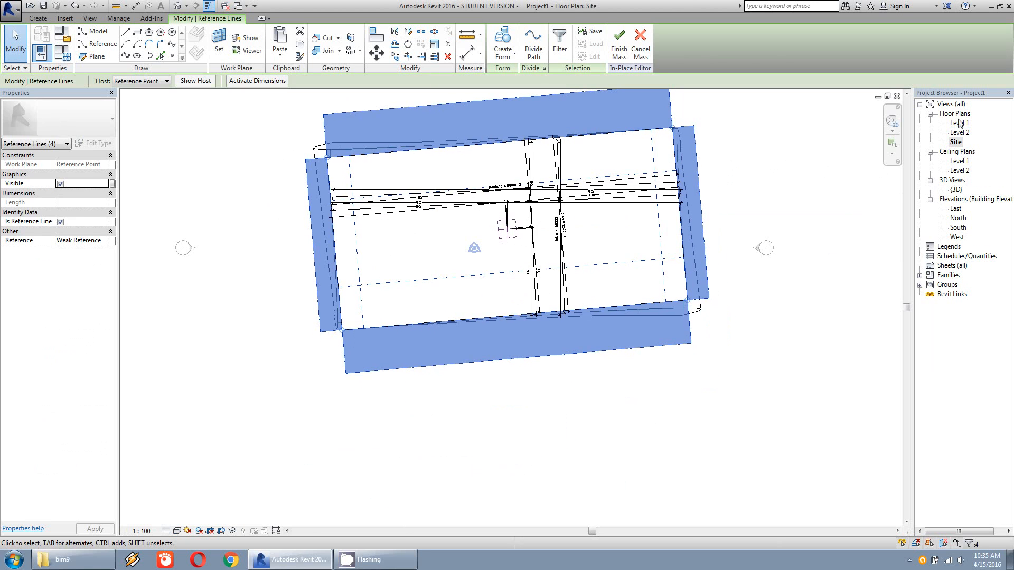
double_click(959, 192)
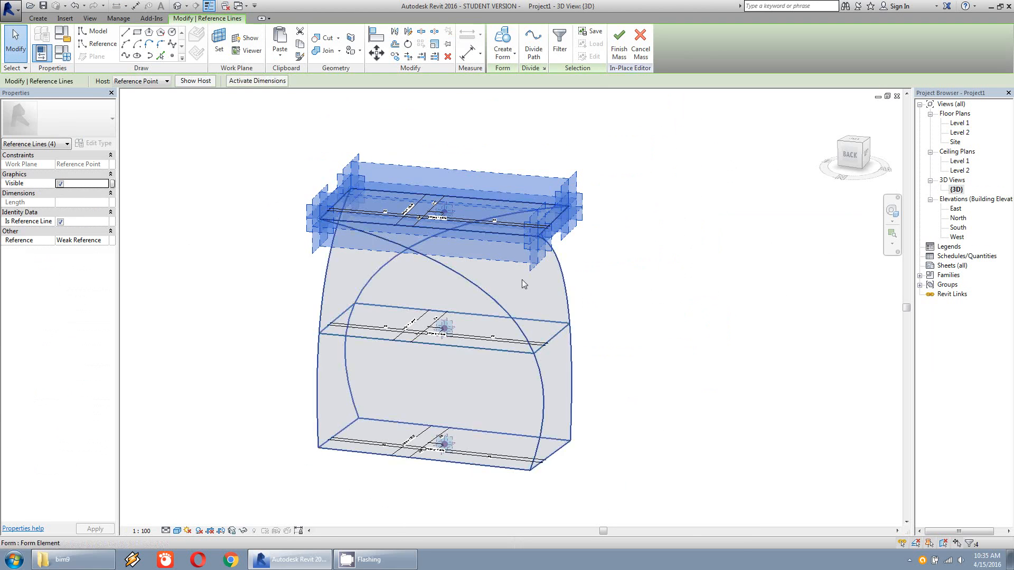
Step: Dissolve the twisted form so that only the three reference rectangles remain
left_click(611, 264)
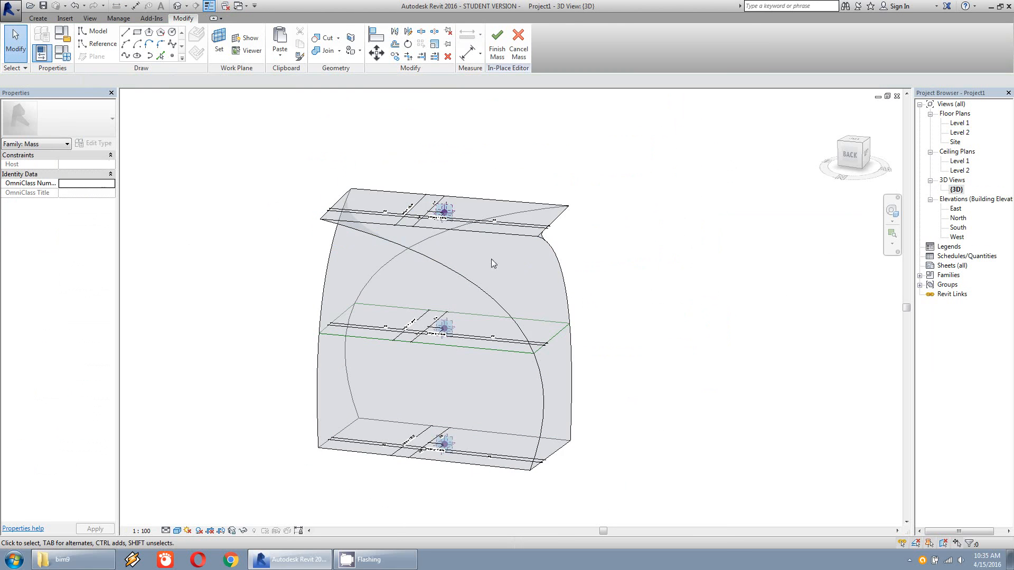
left_click(457, 270)
left_click(648, 42)
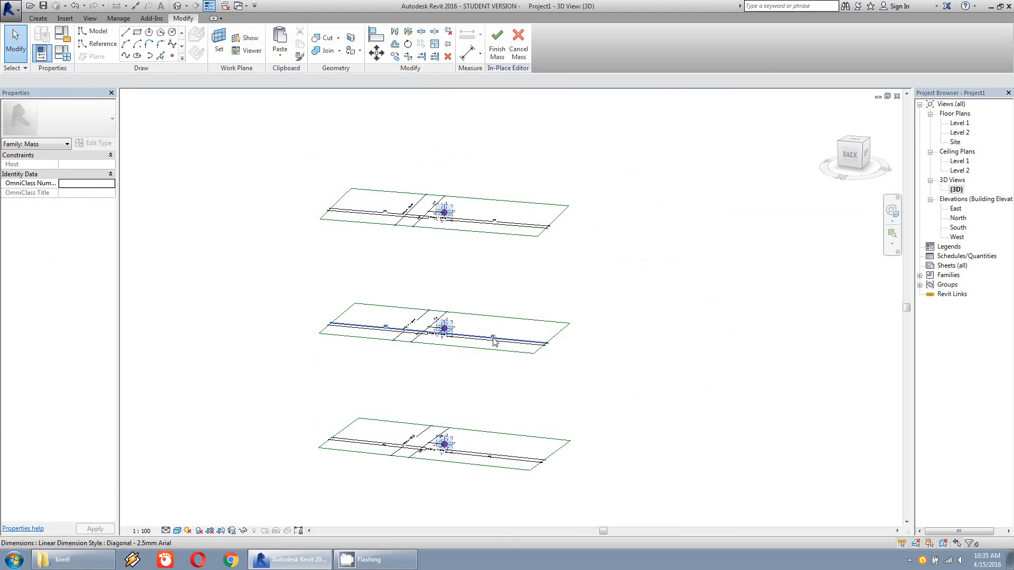
Step: Rebuild the solid form from the three level rectangles at the small s3 rotation
left_click(490, 233)
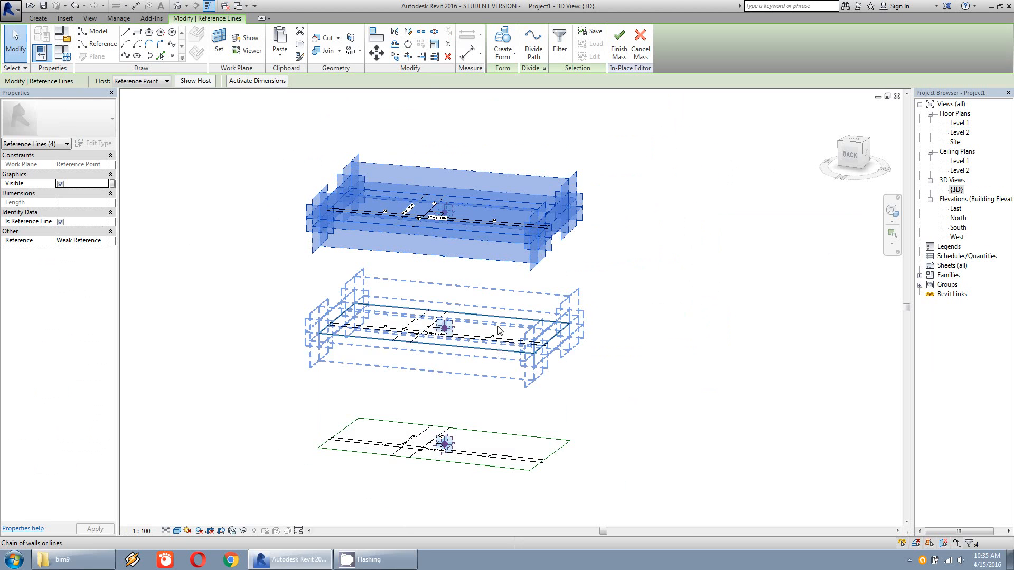
left_click(500, 352, "ctrl")
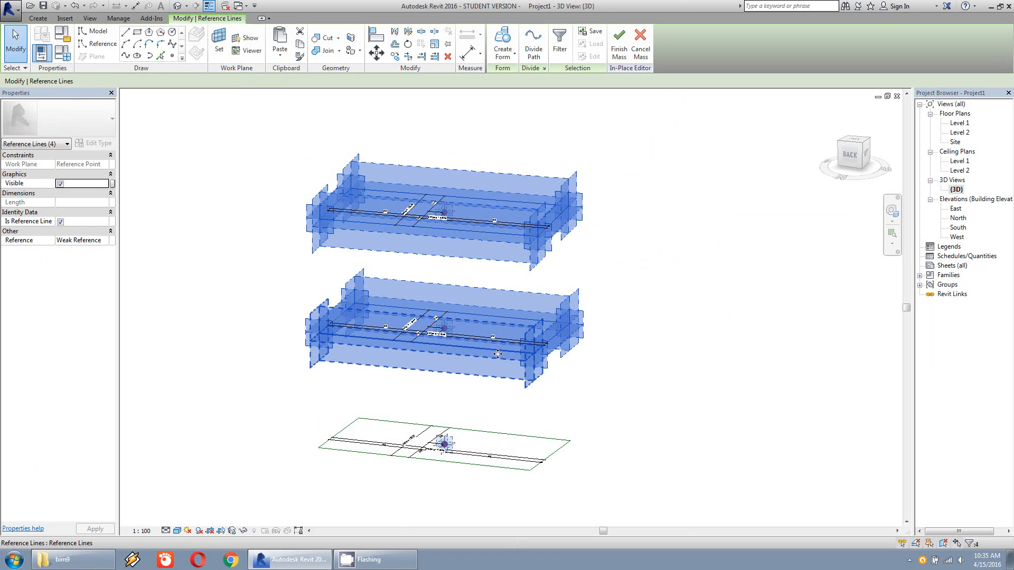
left_click(500, 467, "ctrl")
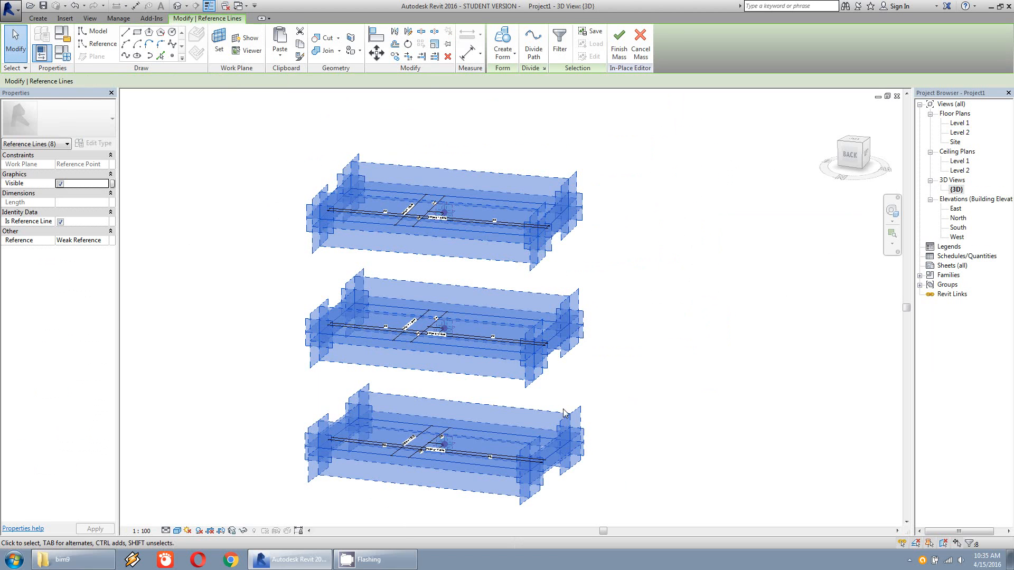
left_click(499, 65)
left_click(496, 76)
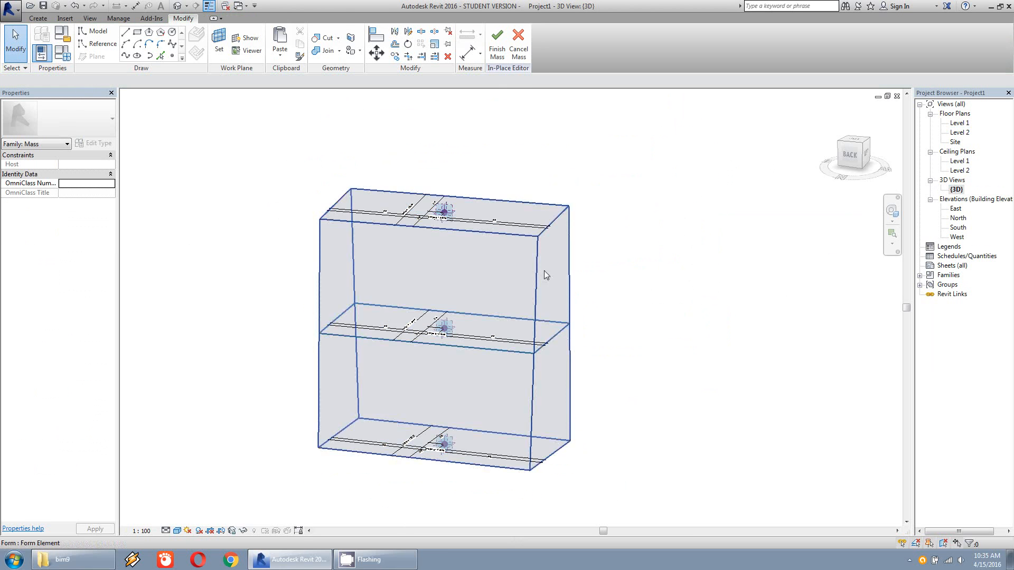
Step: Set s3 to 30° in the family types and examine the more strongly twisted form from several sides
middle_click_drag(553, 267, 497, 328, "shift")
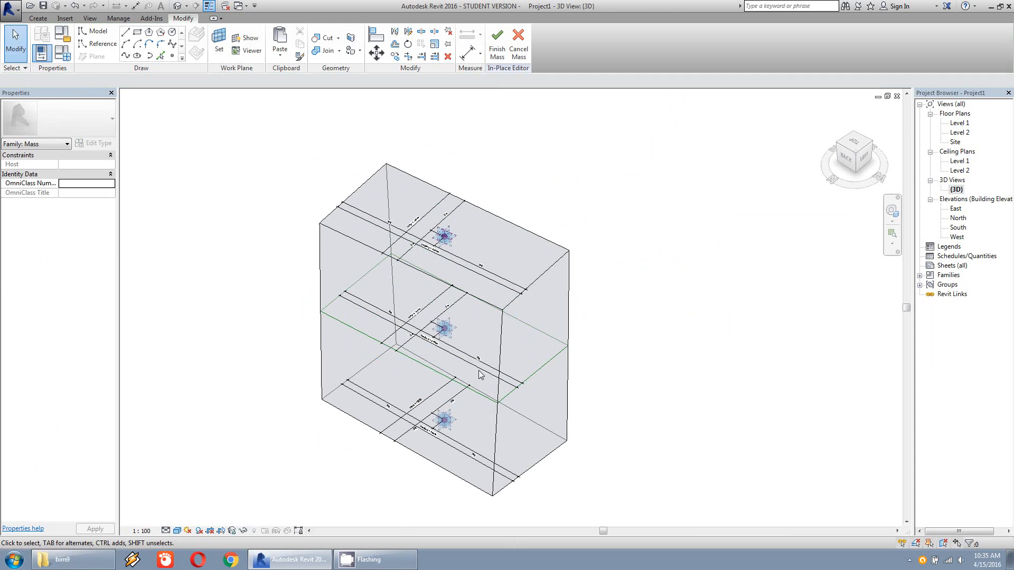
middle_click_drag(407, 294, 433, 363, "shift")
left_click(62, 53)
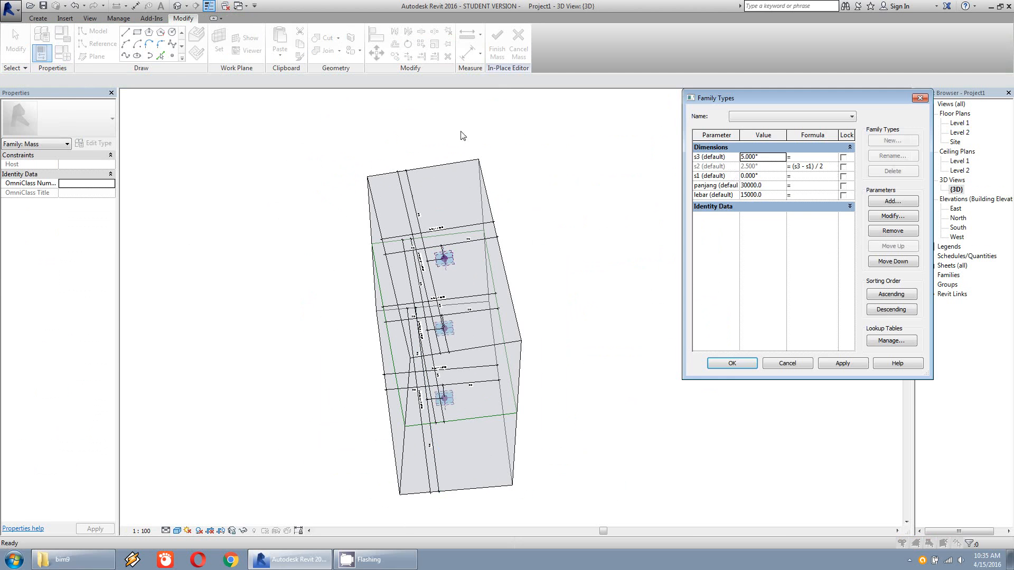
left_click(764, 159)
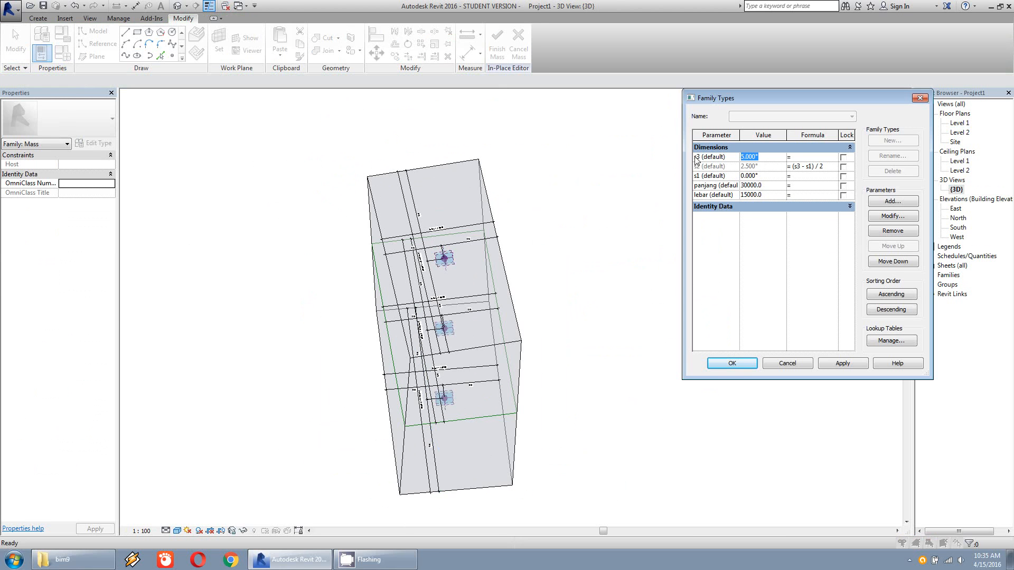
type("30")
left_click(739, 367)
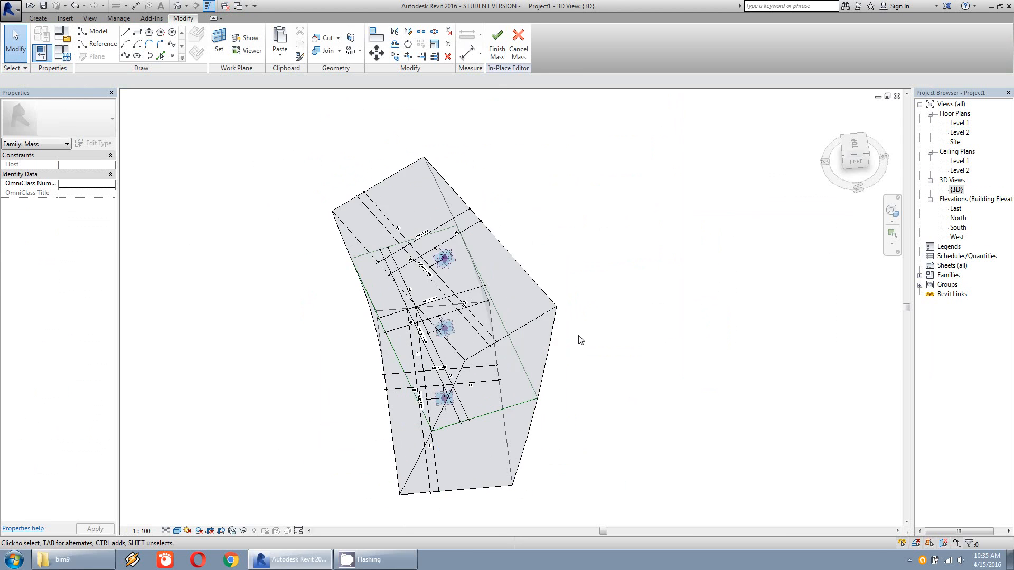
middle_click_drag(580, 340, 584, 167, "shift")
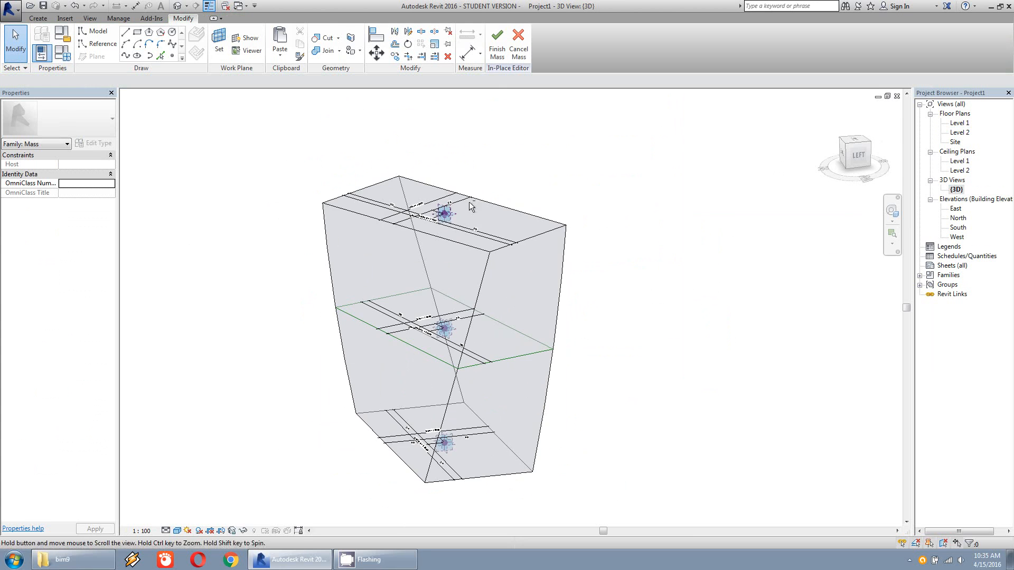
middle_click_drag(472, 205, 580, 222, "shift")
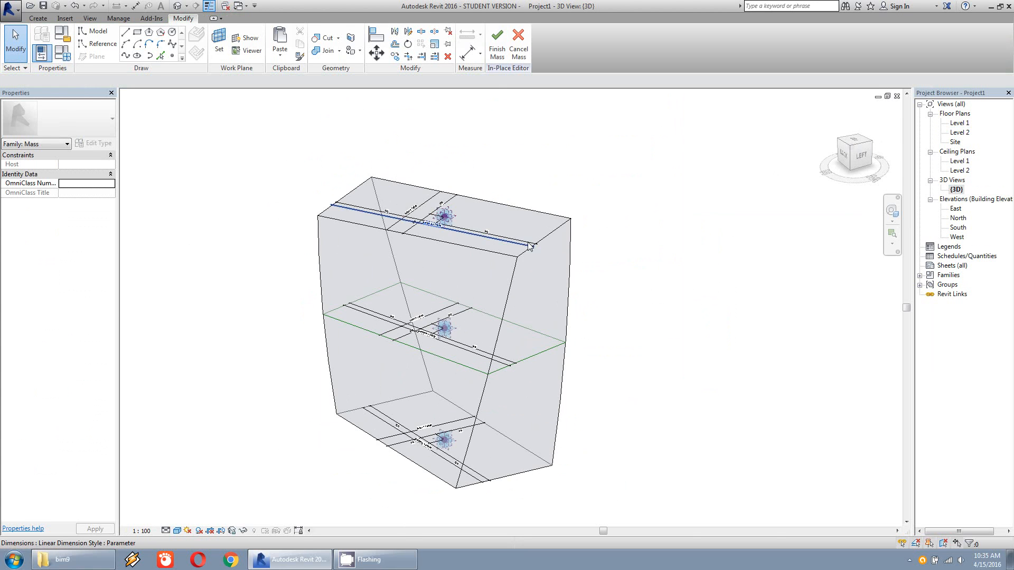
Step: Finish the in-place mass and examine the completed solid from other sides
left_click(496, 43)
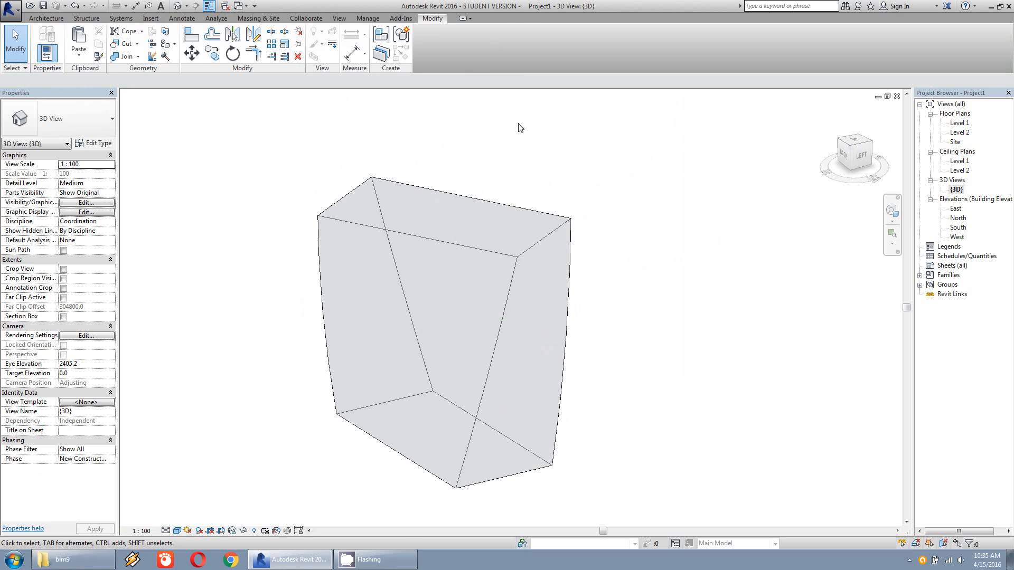
middle_click_drag(550, 317, 601, 236, "shift")
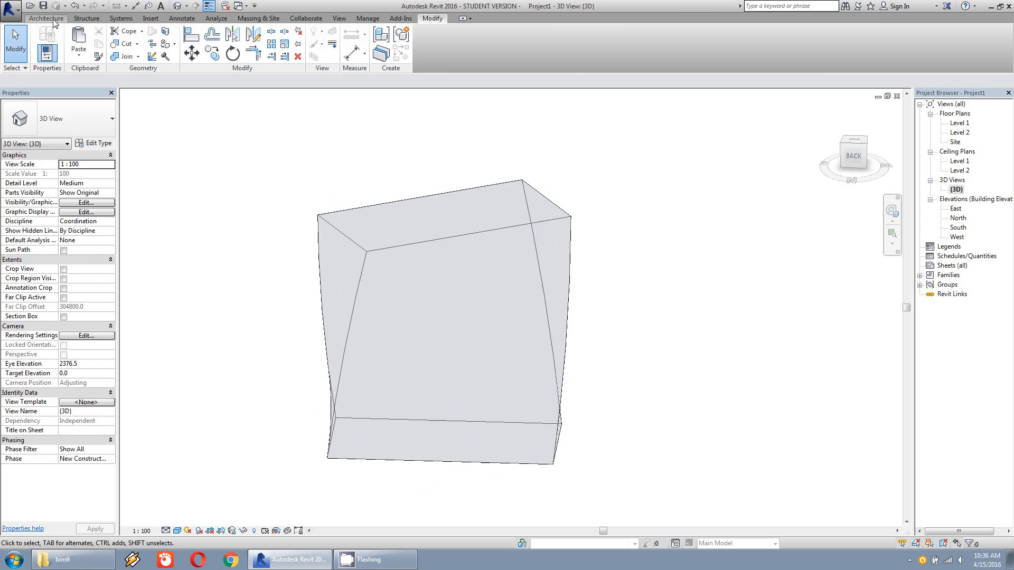
left_click(54, 19)
middle_click_drag(581, 156, 414, 148, "shift")
Step: Add mass floors to the twisted mass at Level 1 through Level 9 and view the floors from the side
left_click(399, 173)
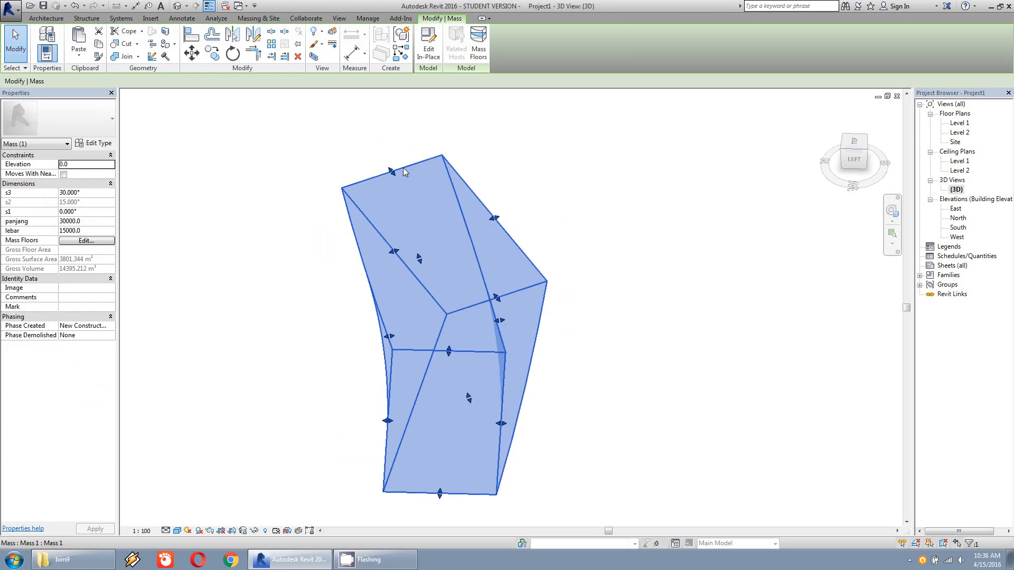
left_click(479, 51)
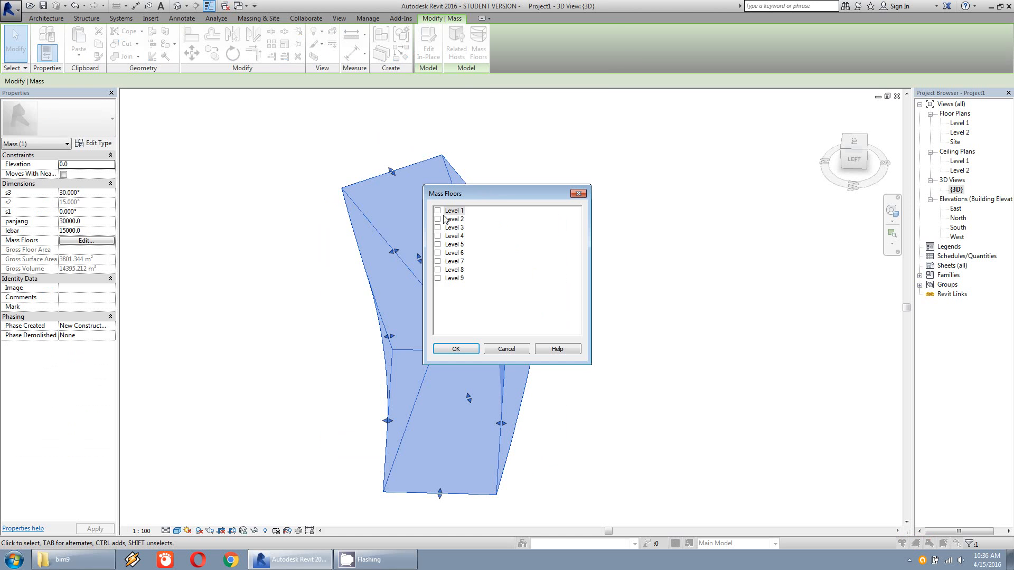
left_click(437, 211)
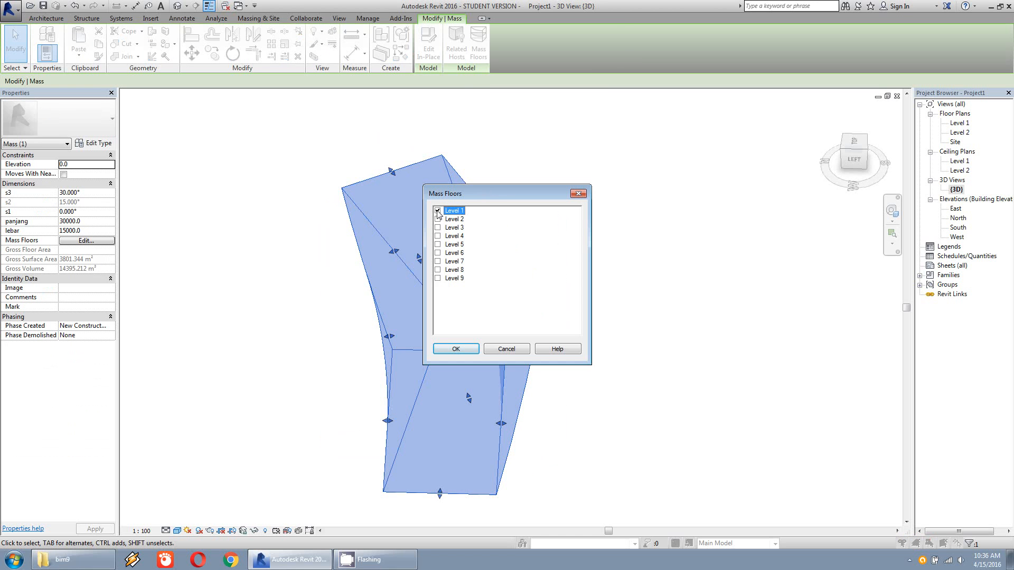
left_click(442, 280, "shift")
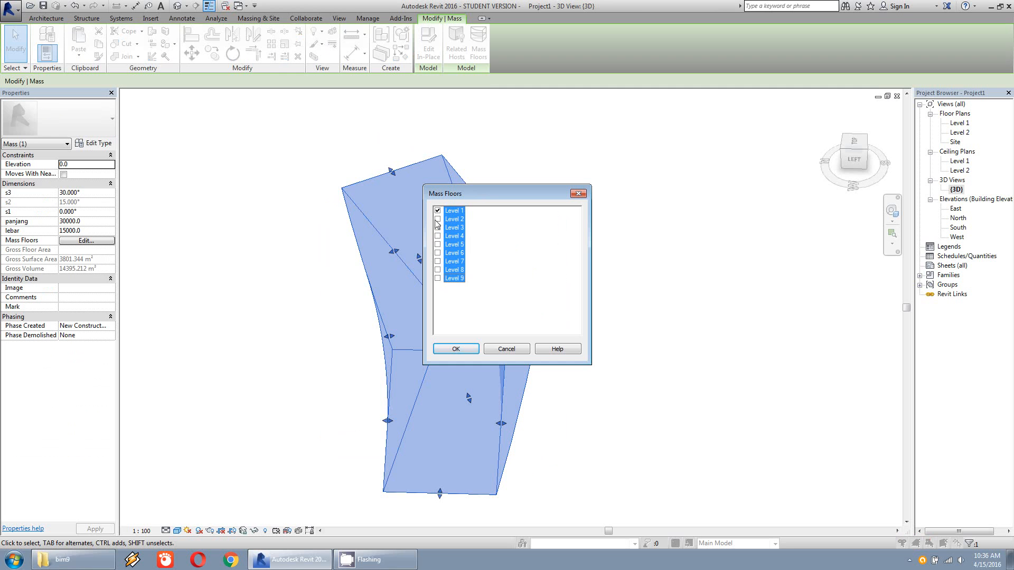
left_click(438, 219)
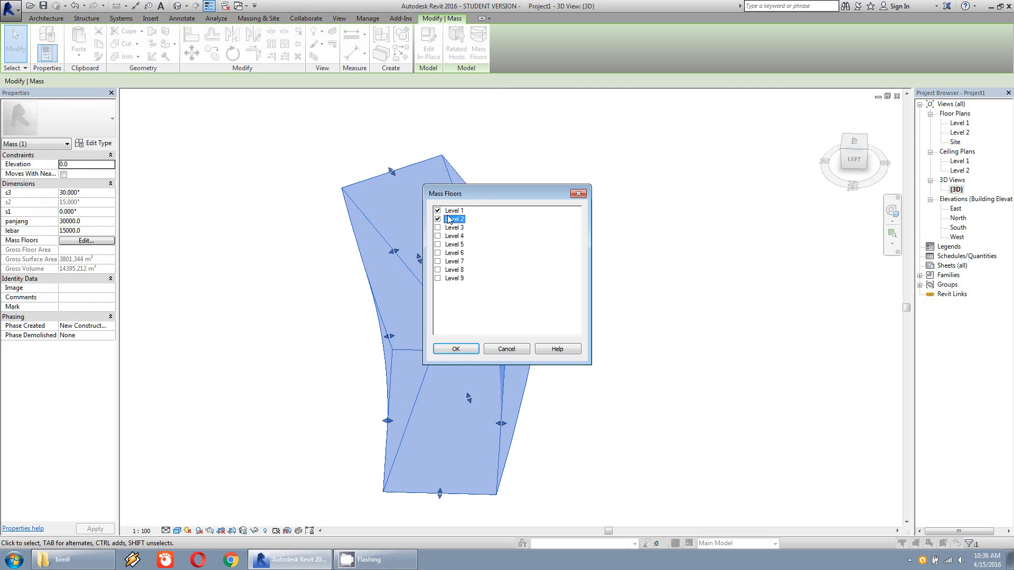
left_click(448, 211)
left_click(458, 279, "shift")
left_click(453, 347)
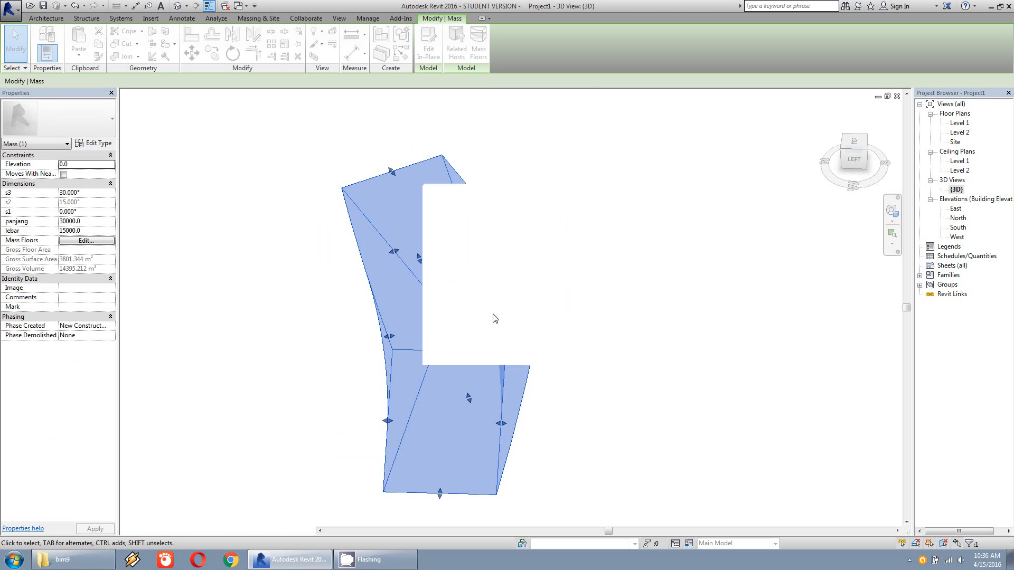
middle_click_drag(602, 211, 416, 212, "shift")
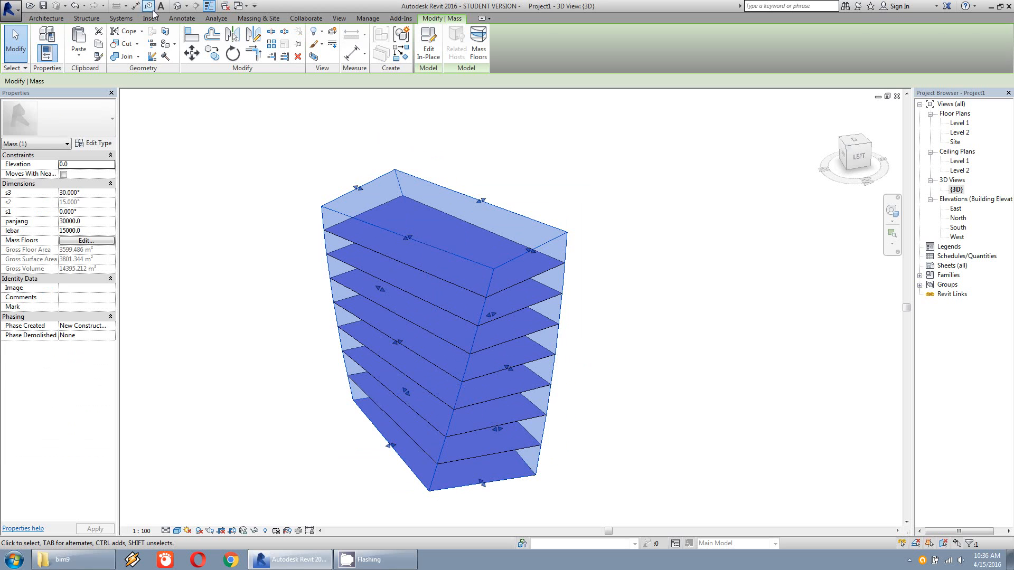
Step: Create a Mass Floor schedule of building components for the New Construction phase
left_click(178, 19)
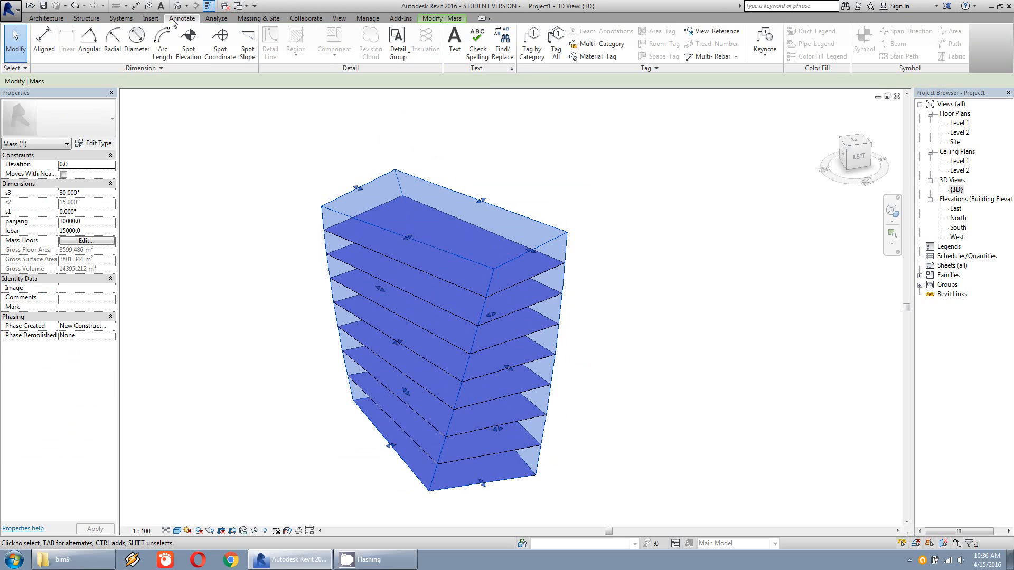
left_click(216, 19)
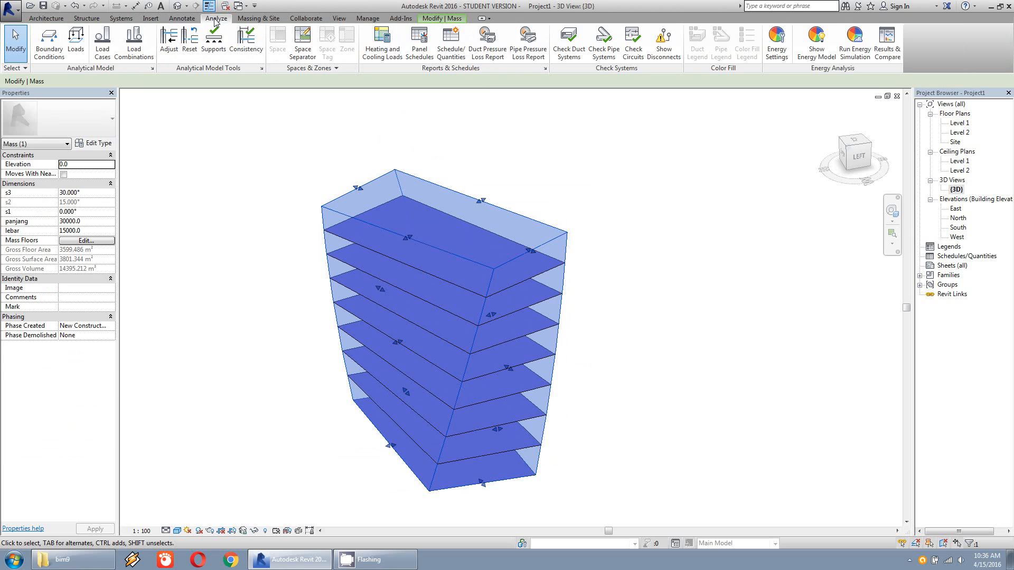
left_click(451, 42)
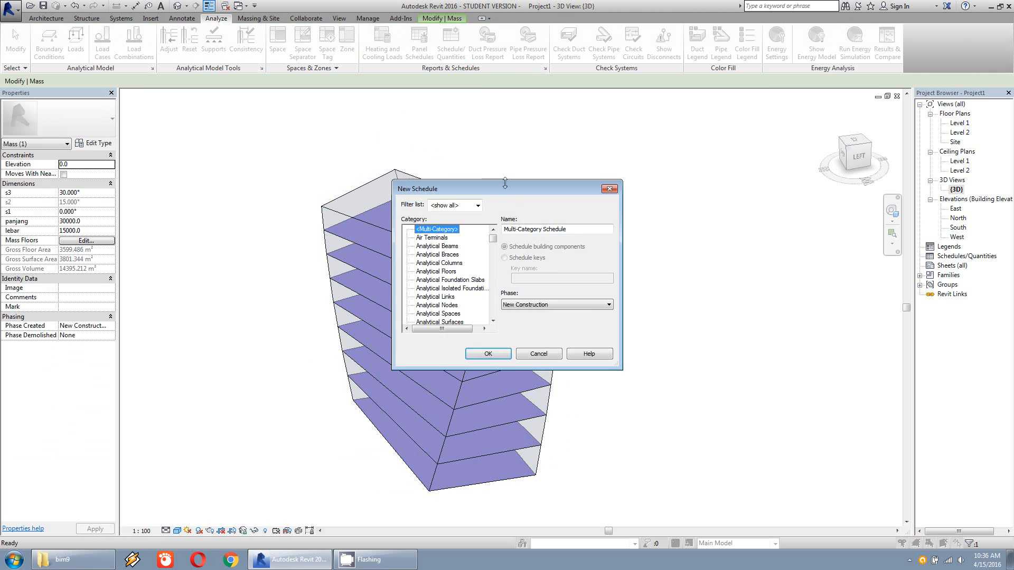
left_click_drag(504, 185, 635, 169)
scroll(623, 222, "down", 17)
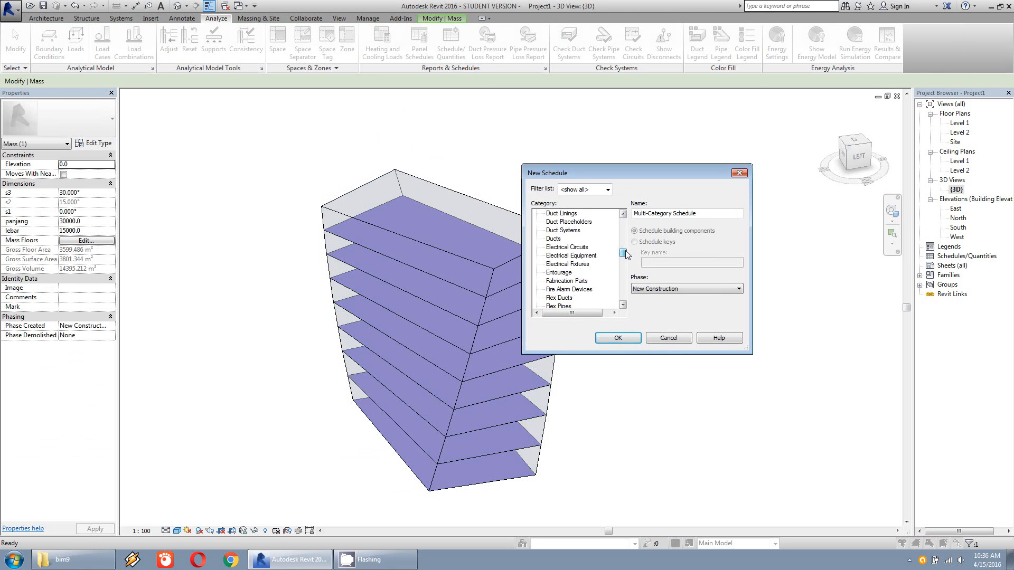
scroll(625, 233, "up", 2)
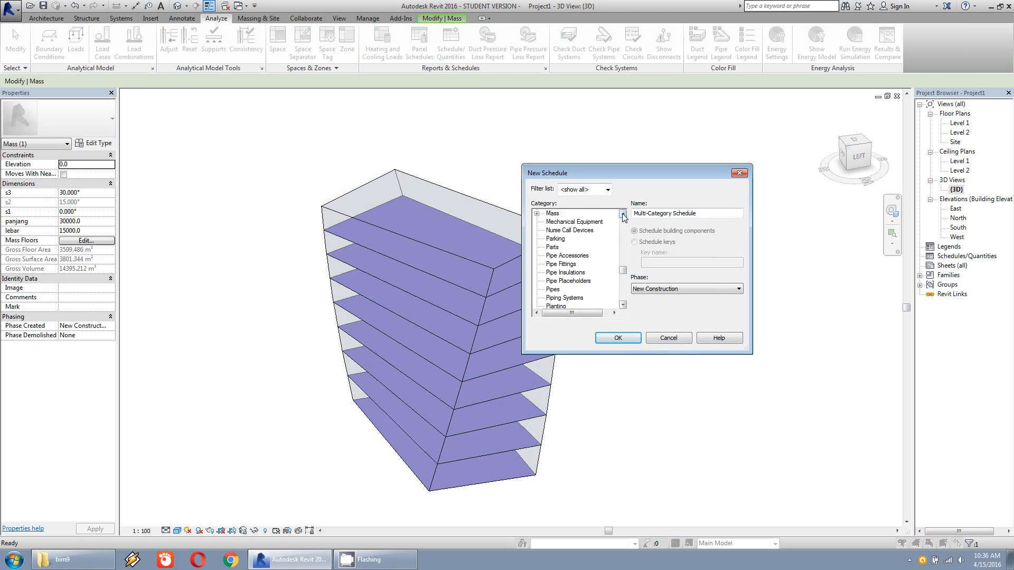
left_click(537, 222)
left_click(569, 239)
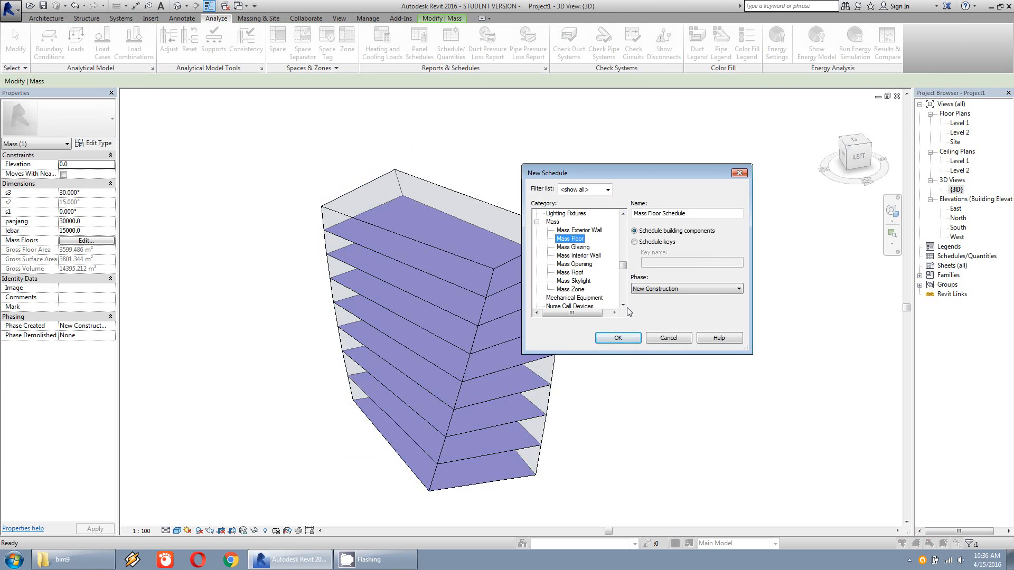
left_click(619, 335)
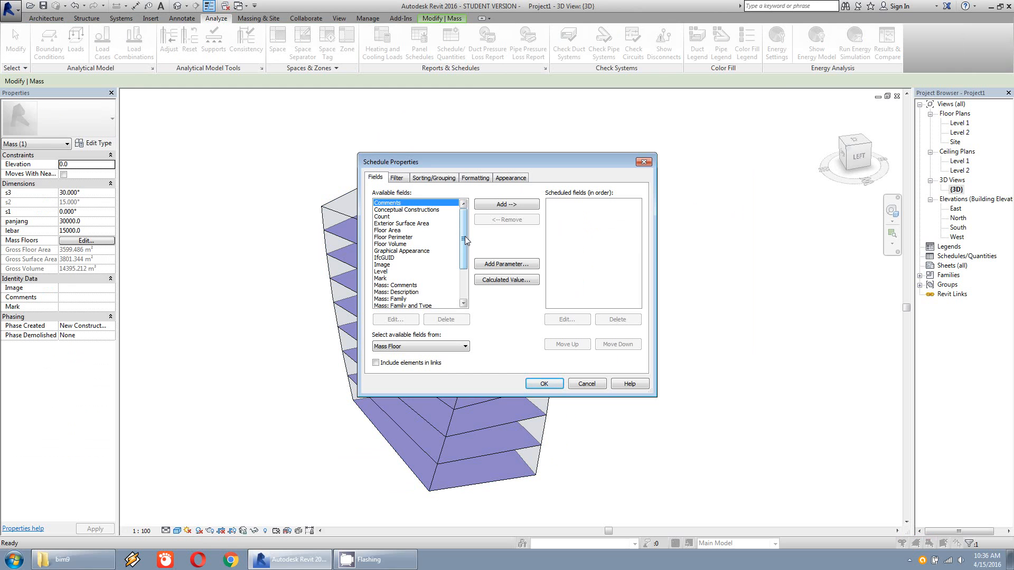
Step: Add the Floor Area field to the Mass Floor Schedule and generate the table
left_click(401, 230)
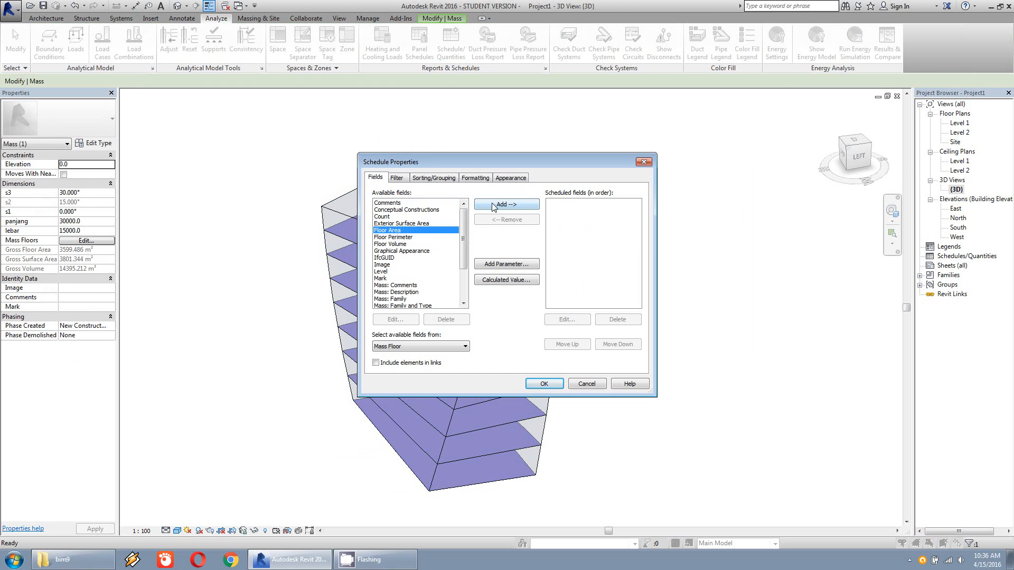
left_click(494, 205)
left_click(544, 384)
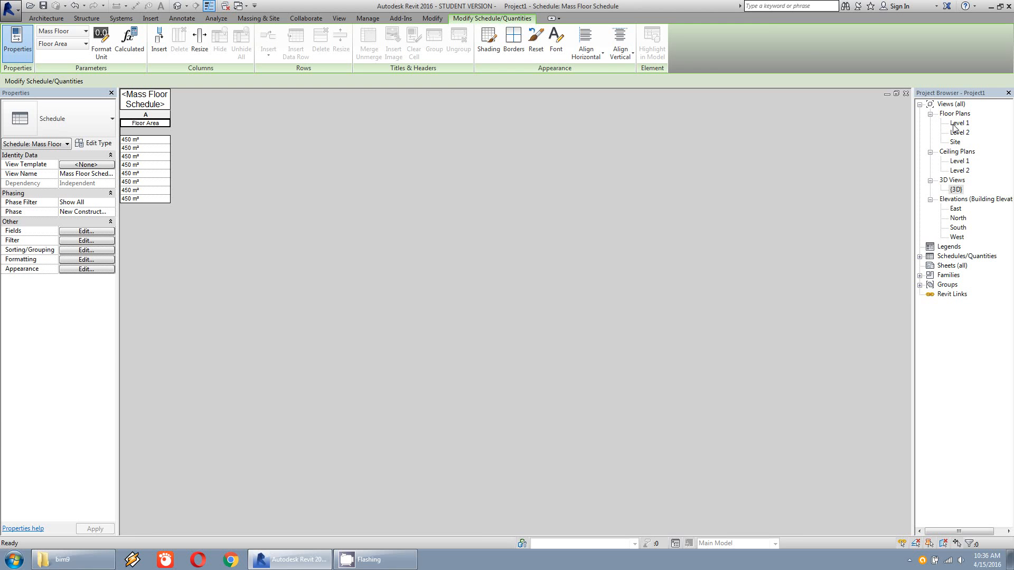
Step: Return to the {3D} view and reopen the twisted mass for in-place editing
double_click(956, 189)
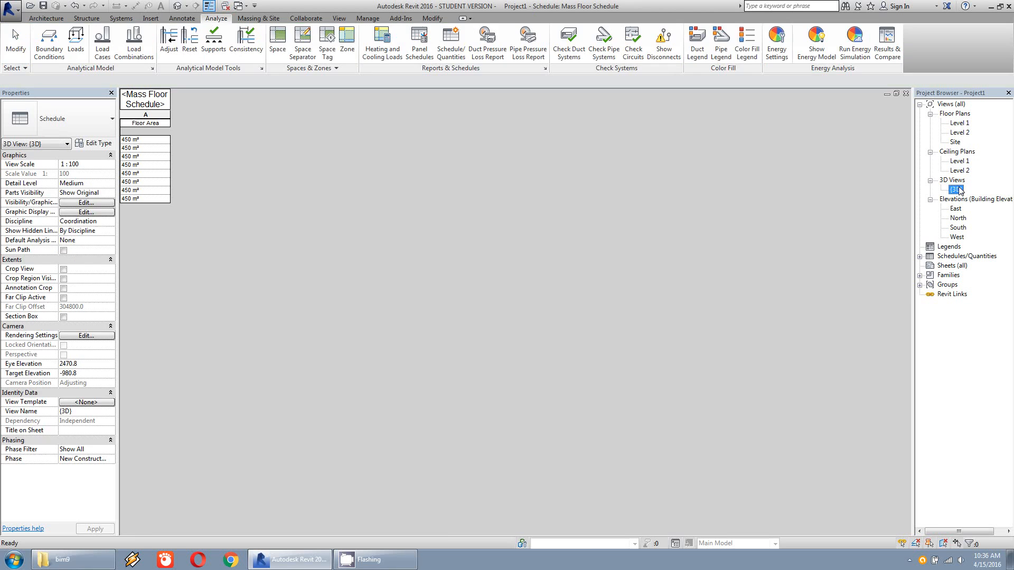
left_click(523, 221)
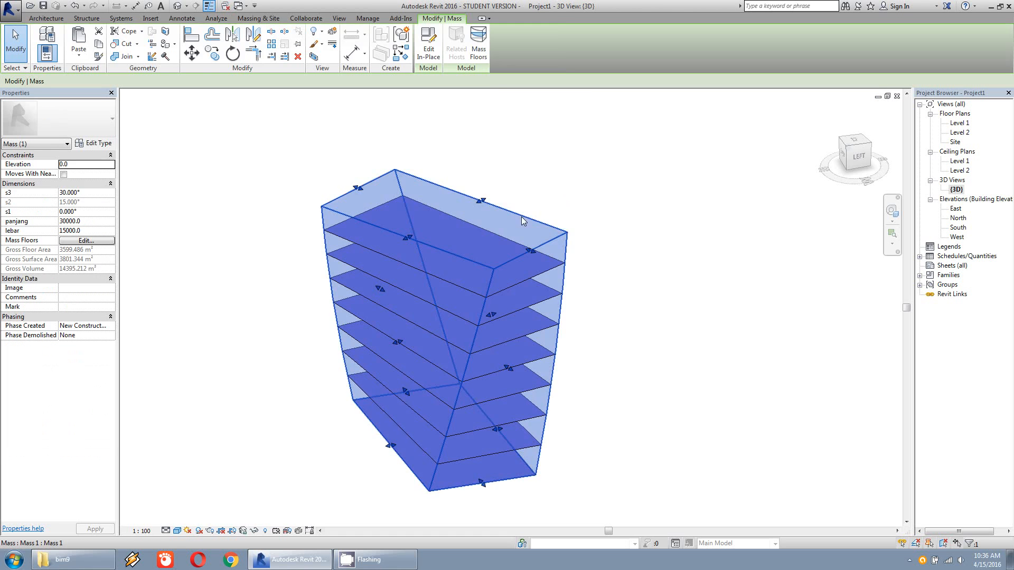
left_click(478, 45)
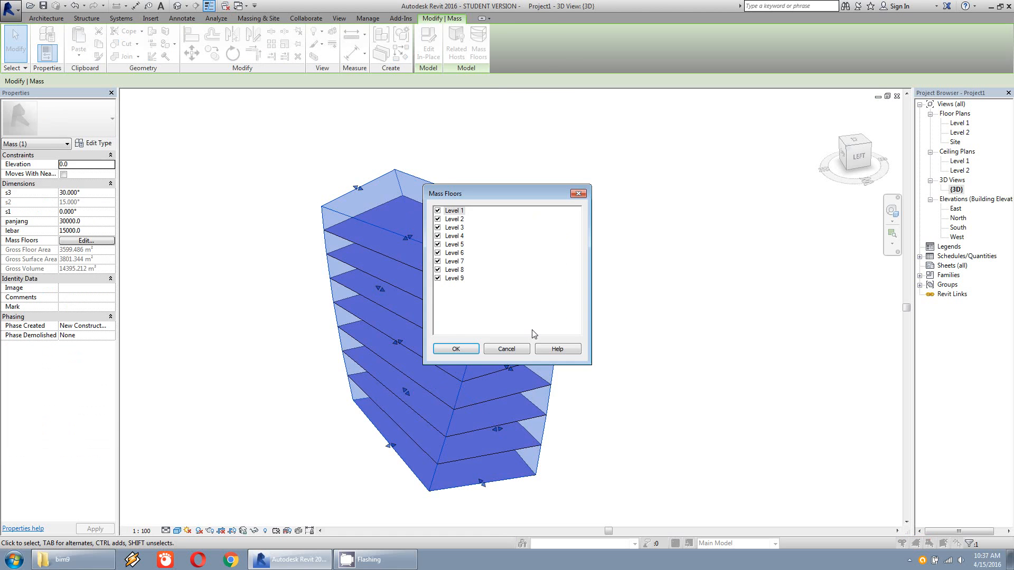
left_click(518, 350)
left_click(428, 44)
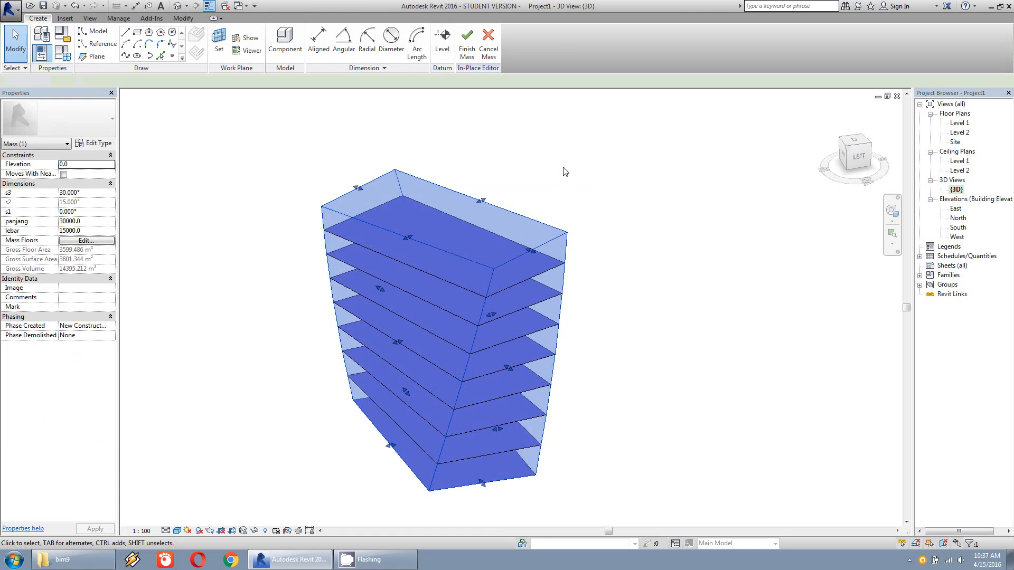
Step: Draw a model-line rectangle about 13500 by 12100 mm on the Level 1 floor plan, overlapping the mass's lower right corner
double_click(959, 122)
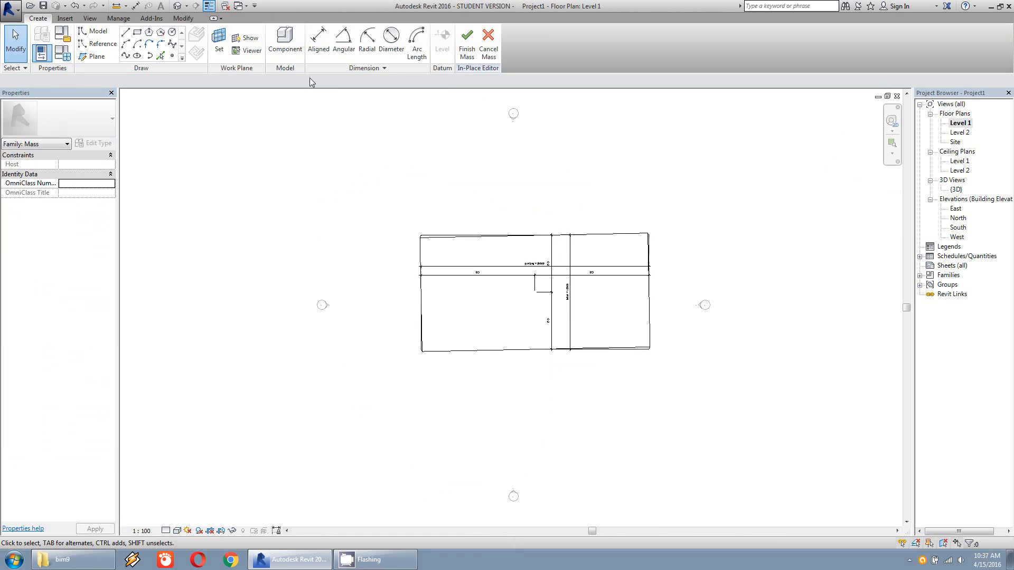
middle_click_drag(559, 254, 385, 264)
scroll(378, 257, "up", 2)
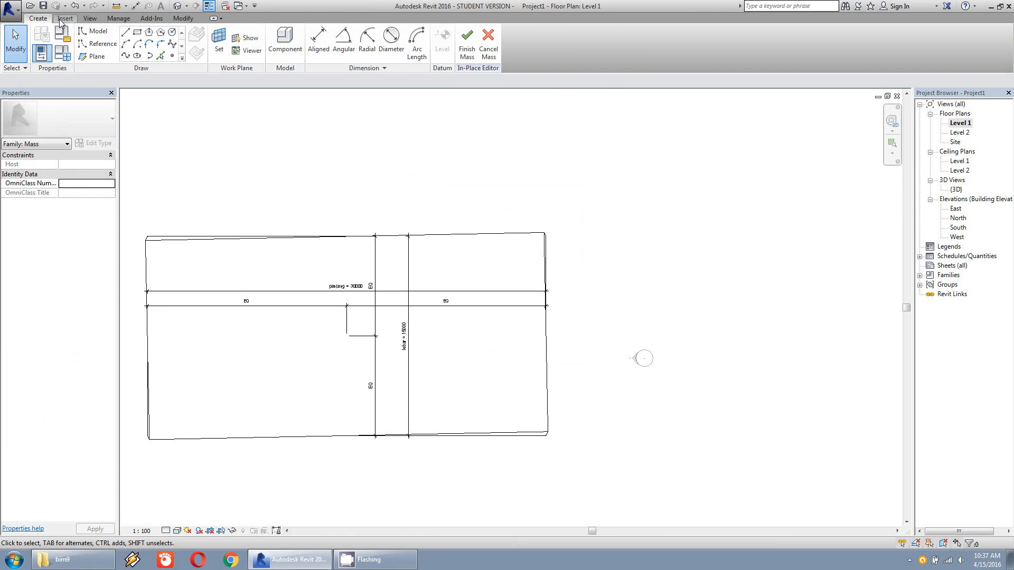
left_click(137, 32)
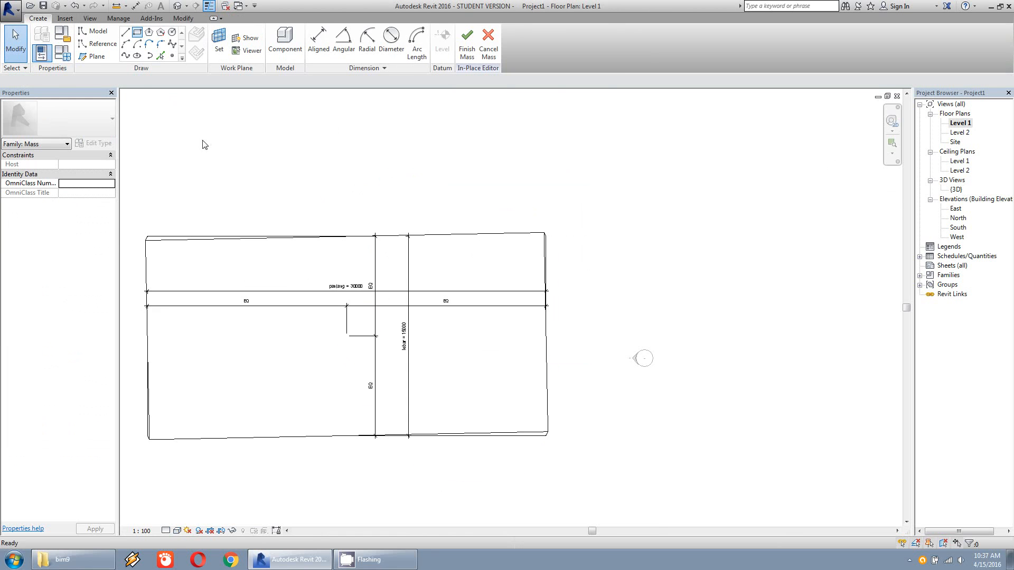
left_click(445, 329)
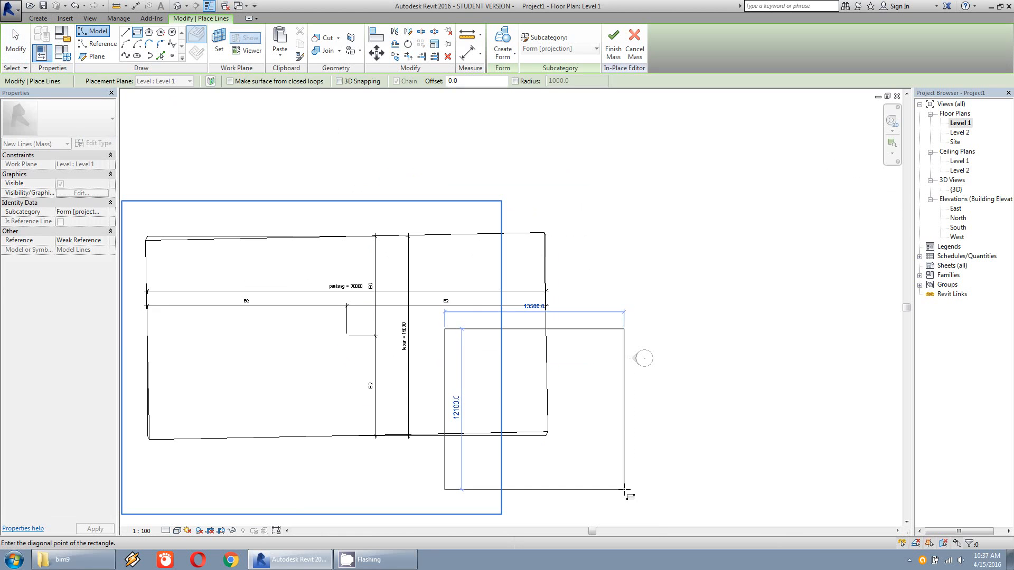
left_click(624, 490)
key("Escape")
key("Escape")
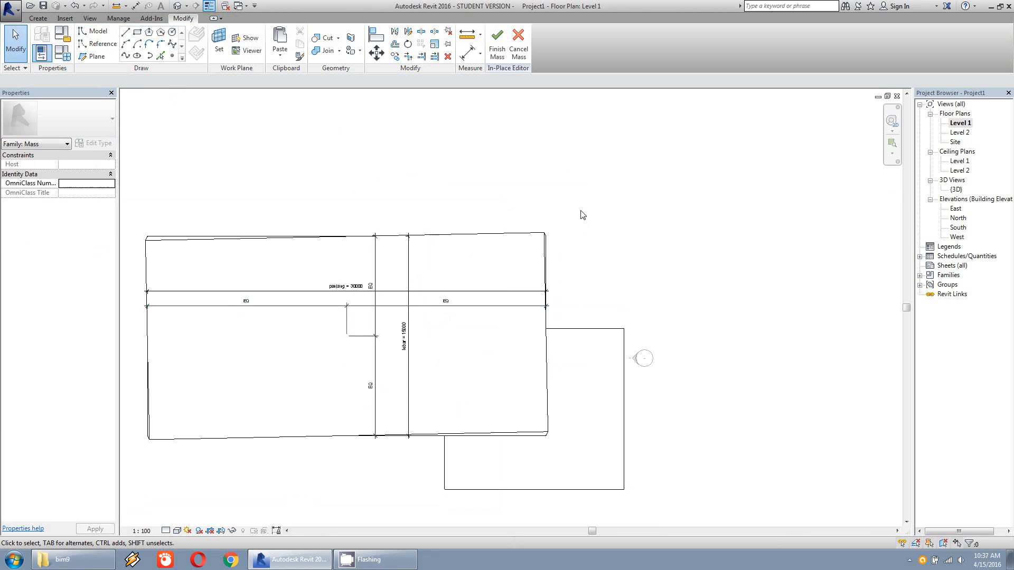
Step: Open the {3D} view and select the Level 1 rectangle at the mass's base so it can be seen from the front
double_click(964, 189)
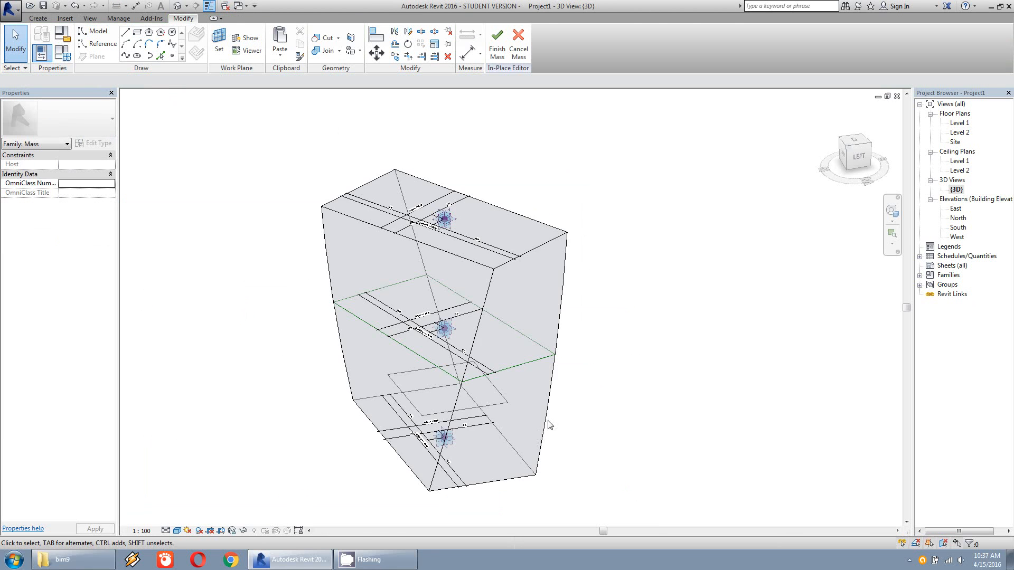
left_click(504, 399)
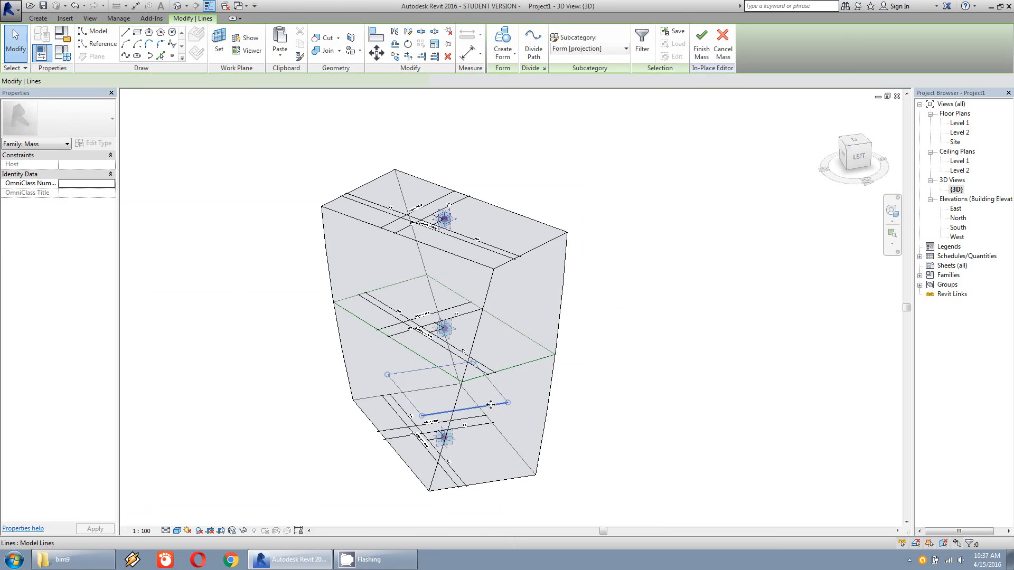
middle_click_drag(505, 399, 412, 396, "shift")
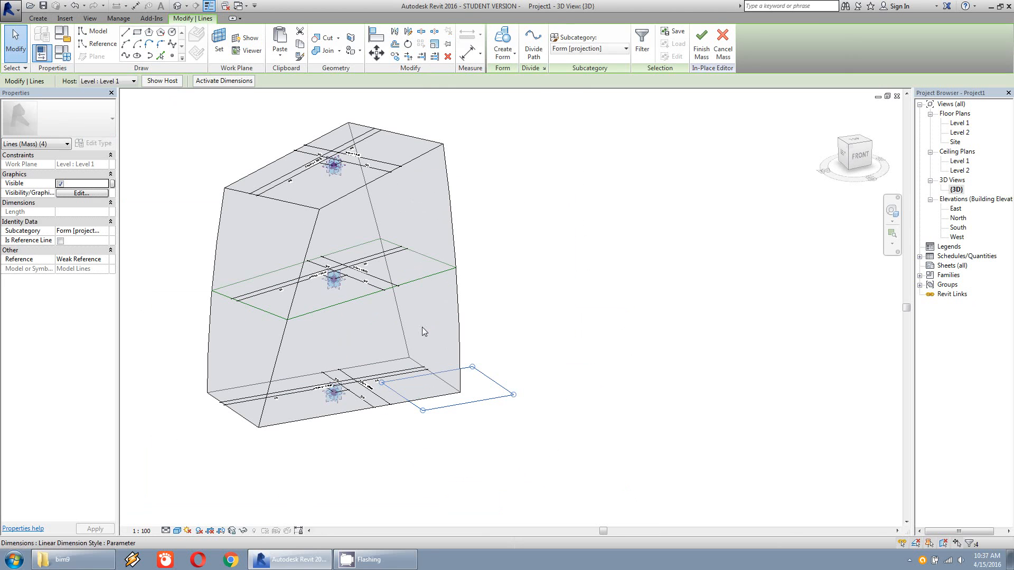
Step: Try to create a solid form from the Level 1 rectangle and raise its top face, and undo it
left_click(515, 59)
left_click(521, 75)
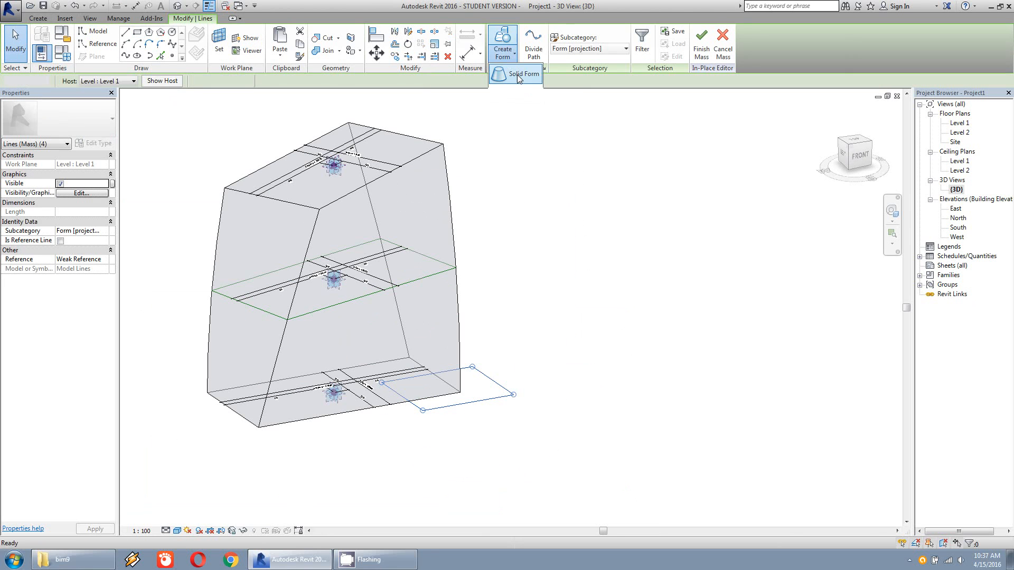
left_click_drag(447, 338, 447, 270)
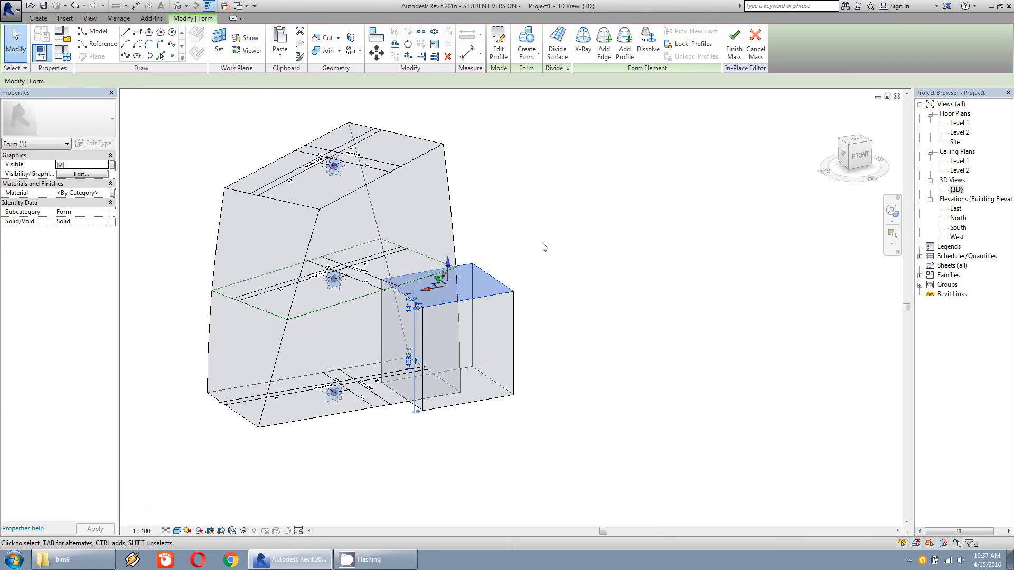
key("ctrl+z")
key("ctrl+z")
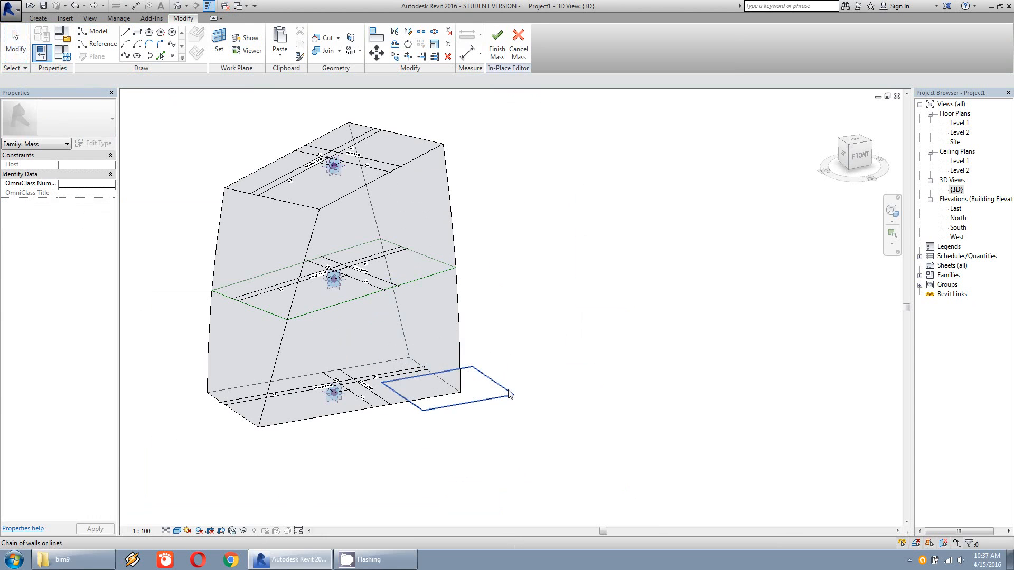
Step: Create a void form from the Level 1 rectangle, raise it to cut away the mass's lower corner, and finish the mass
left_click(504, 59)
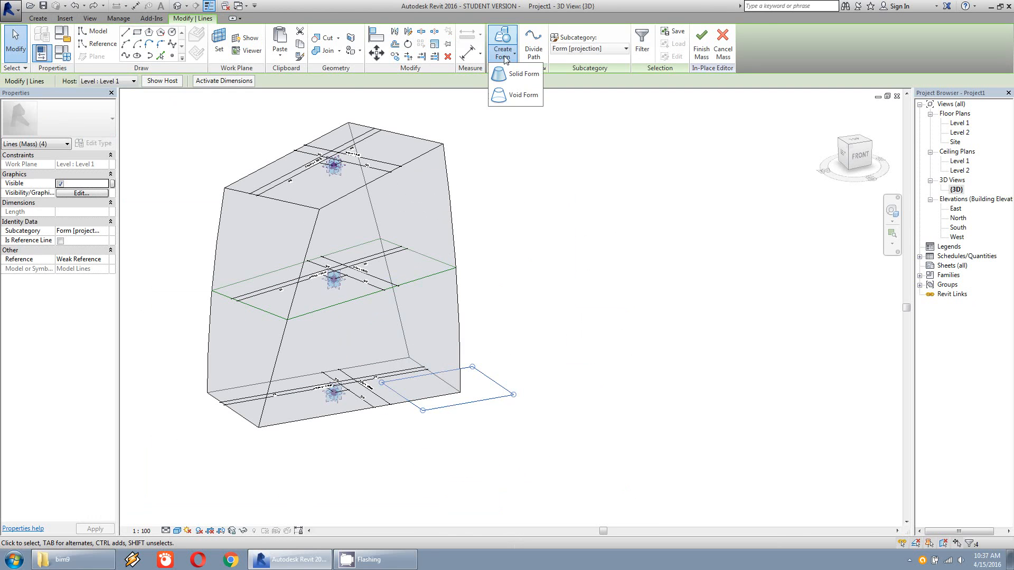
left_click(511, 99)
left_click_drag(450, 373, 452, 292)
left_click(577, 274)
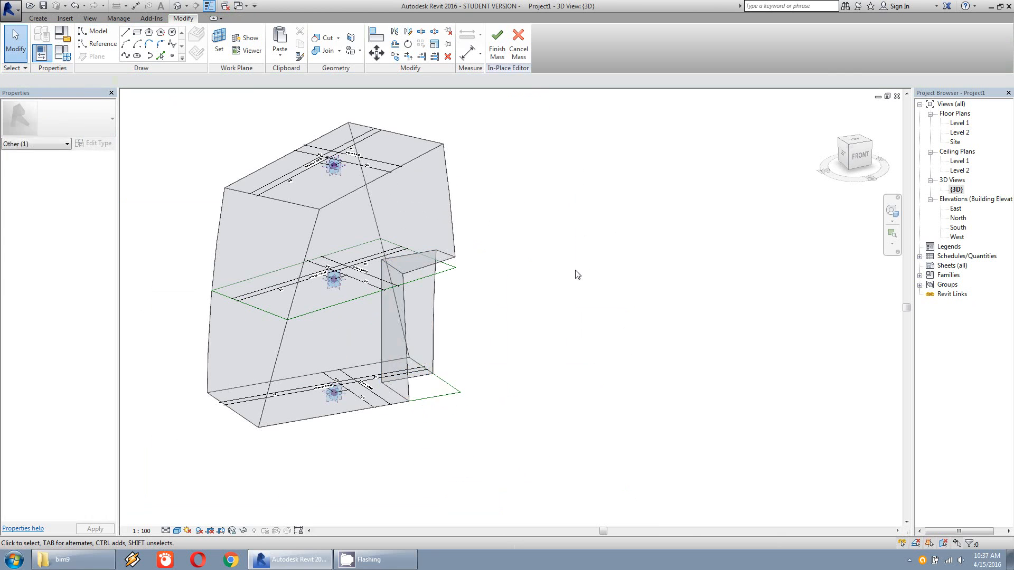
middle_click_drag(489, 369, 411, 279, "shift")
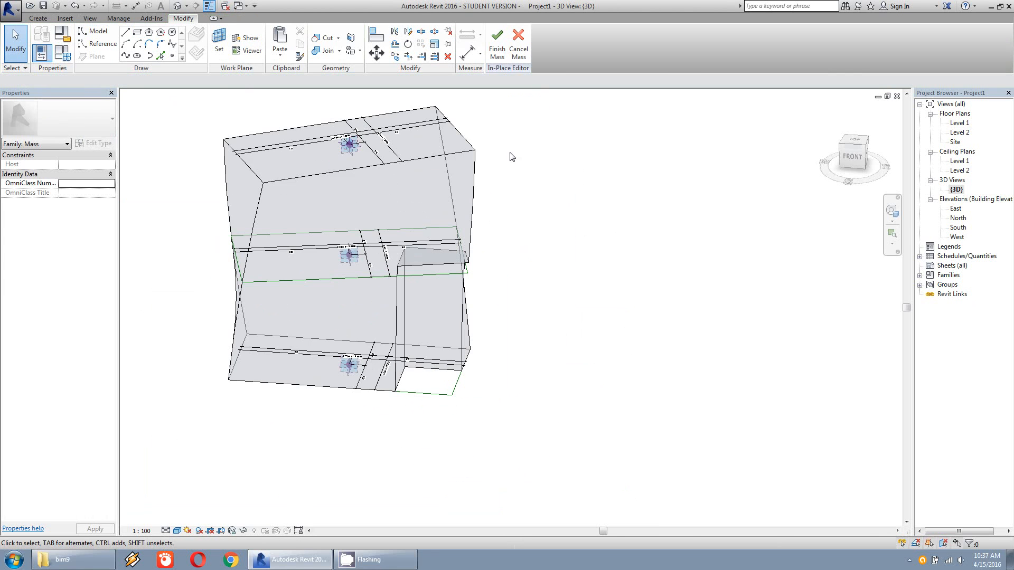
left_click(497, 45)
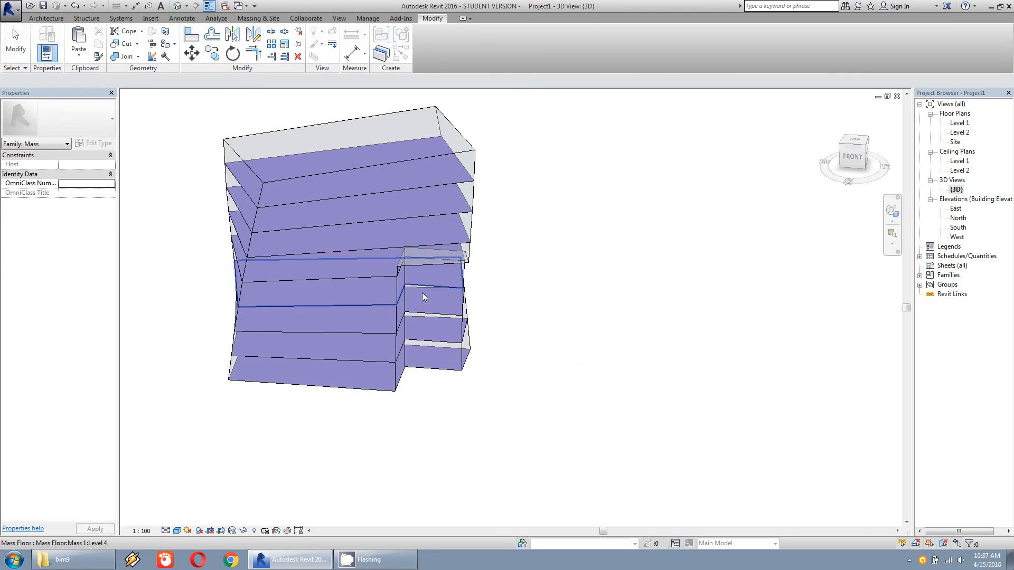
middle_click_drag(423, 292, 533, 343, "shift")
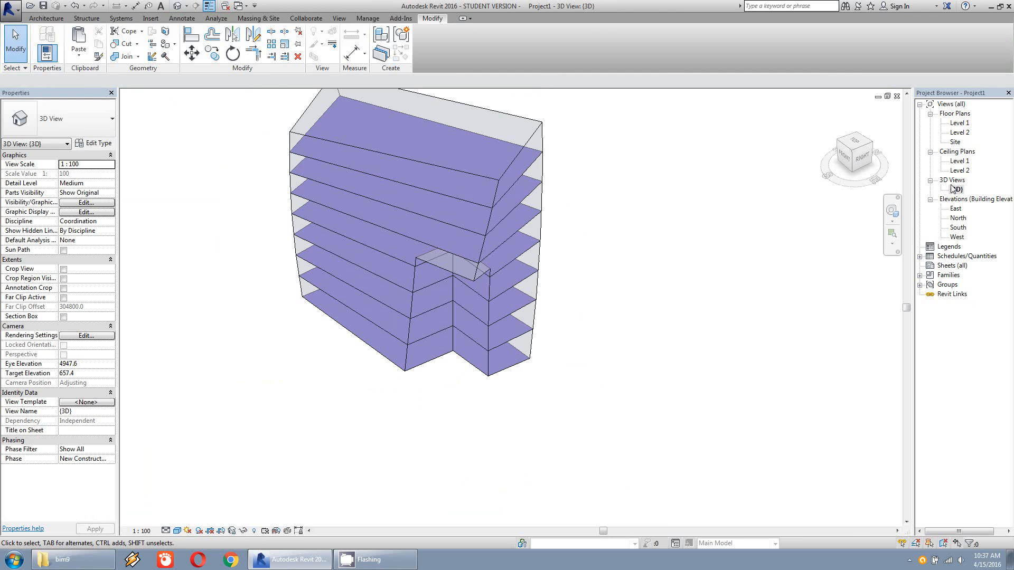
Step: Open the Mass Floor Schedule and enable grand totals showing title, count, and totals
left_click(920, 257)
double_click(968, 265)
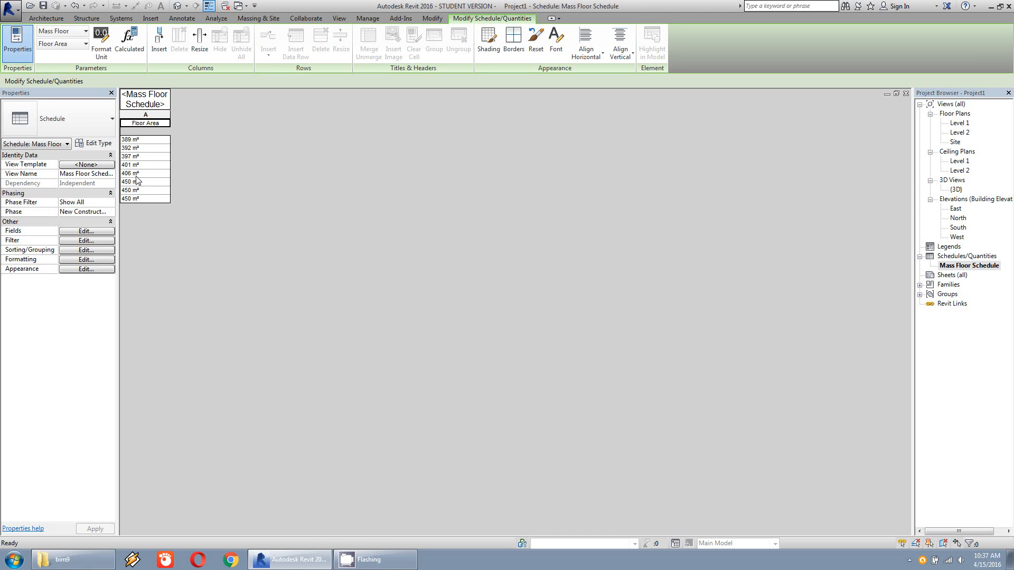
left_click(85, 232)
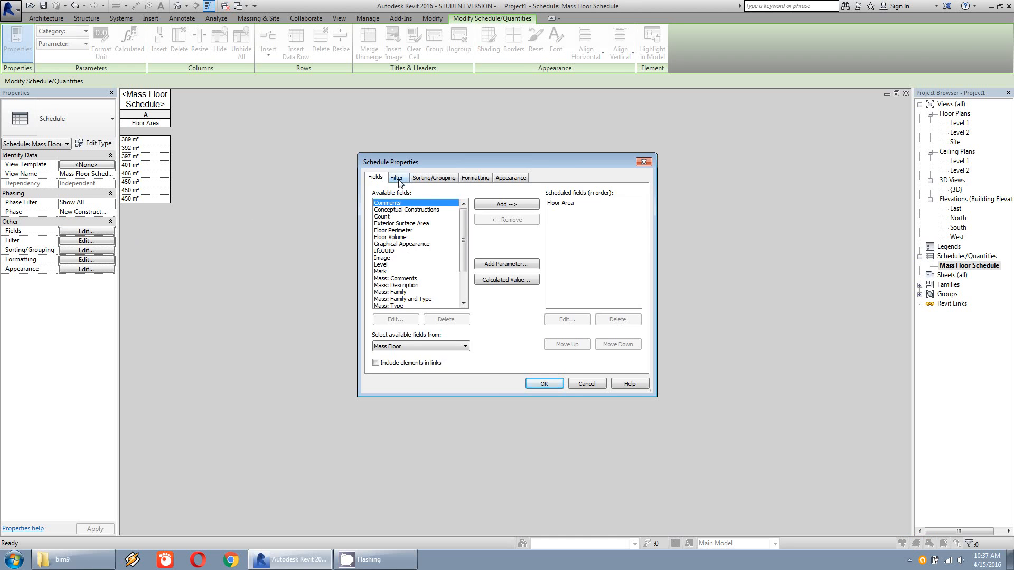
left_click(398, 178)
left_click(425, 178)
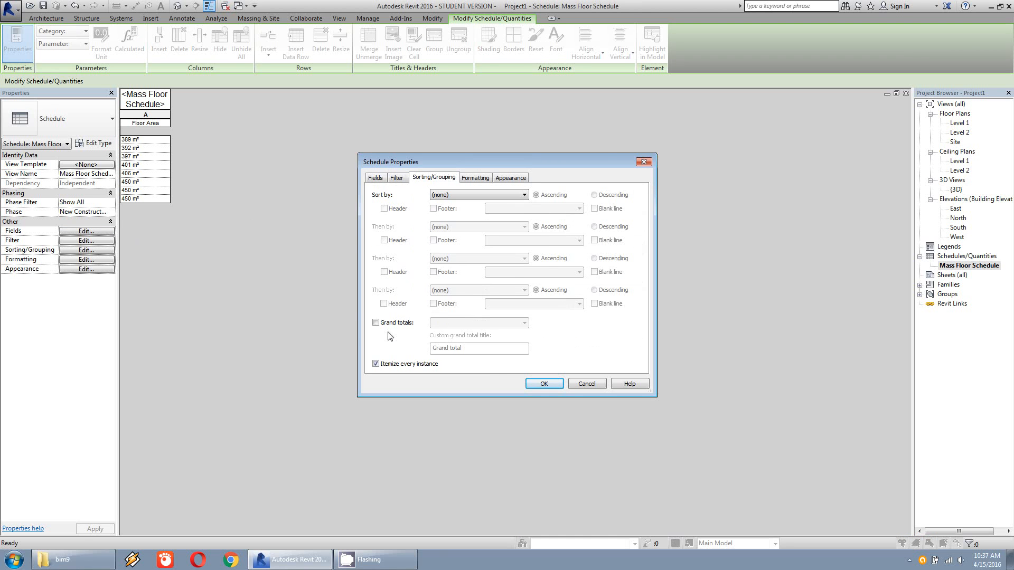
left_click(375, 323)
left_click(544, 384)
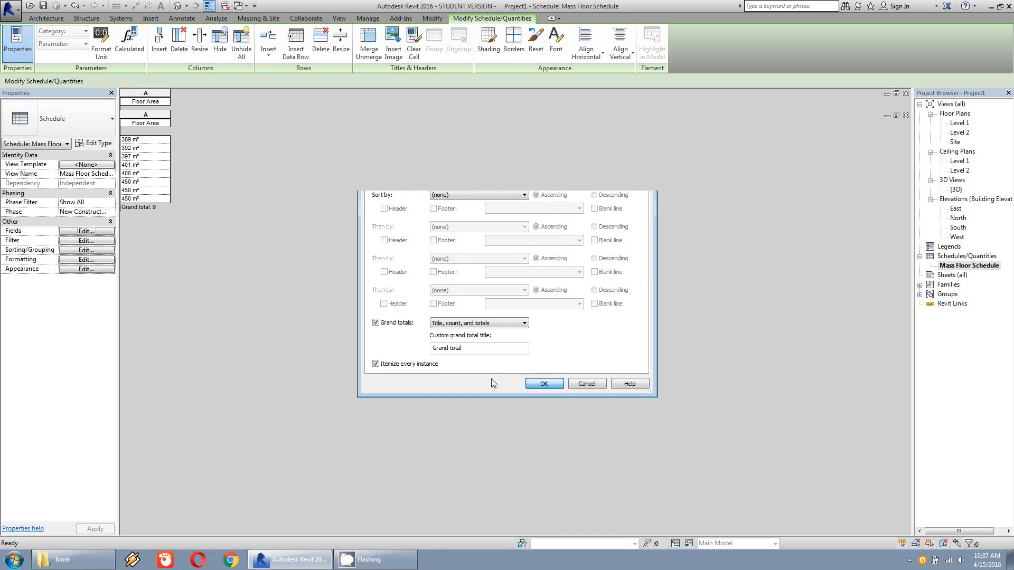
Step: Check the schedule's filter and grand total options, and turn off grand totals
left_click(92, 232)
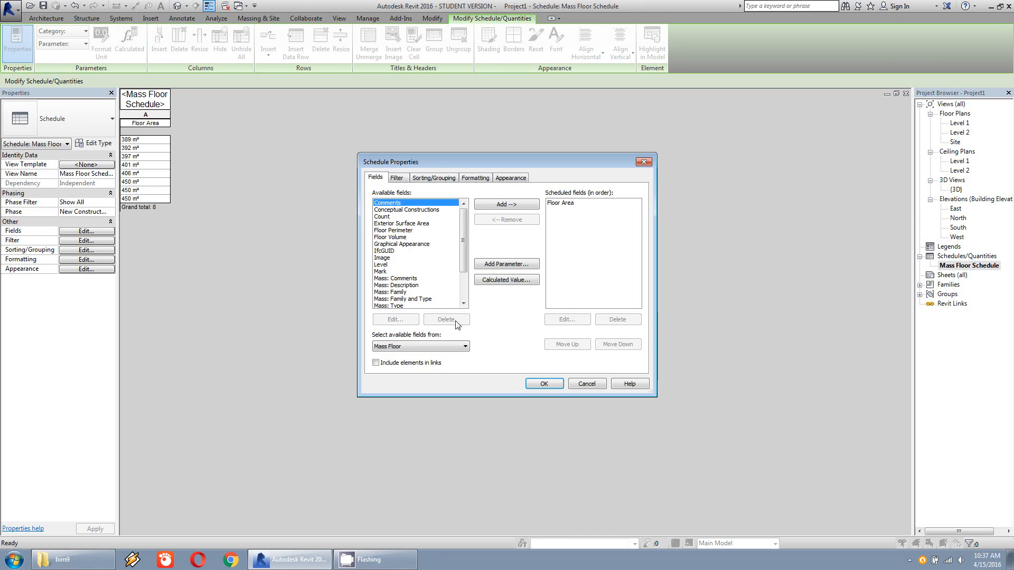
left_click(396, 178)
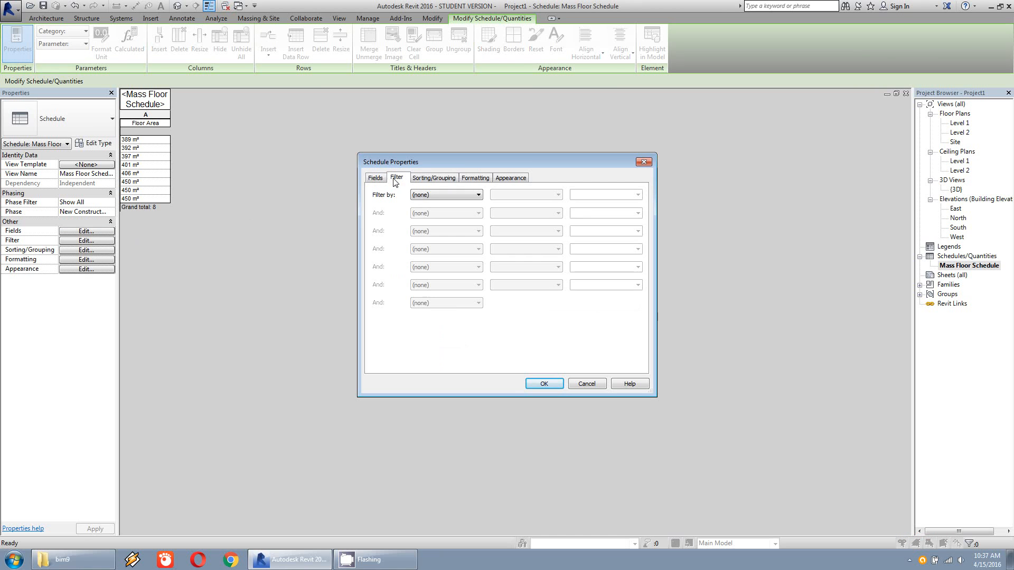
left_click(429, 196)
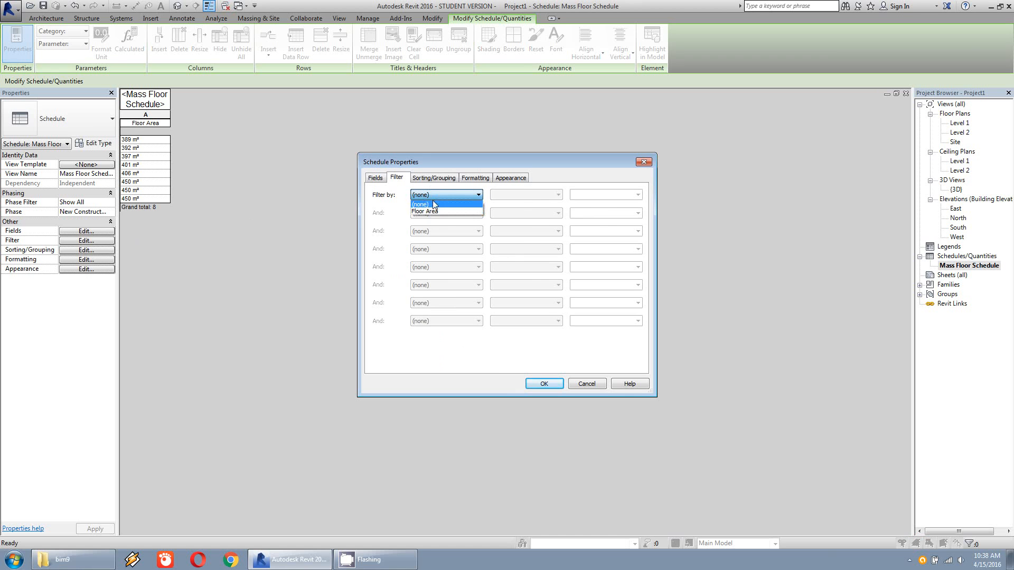
left_click(433, 204)
left_click(433, 177)
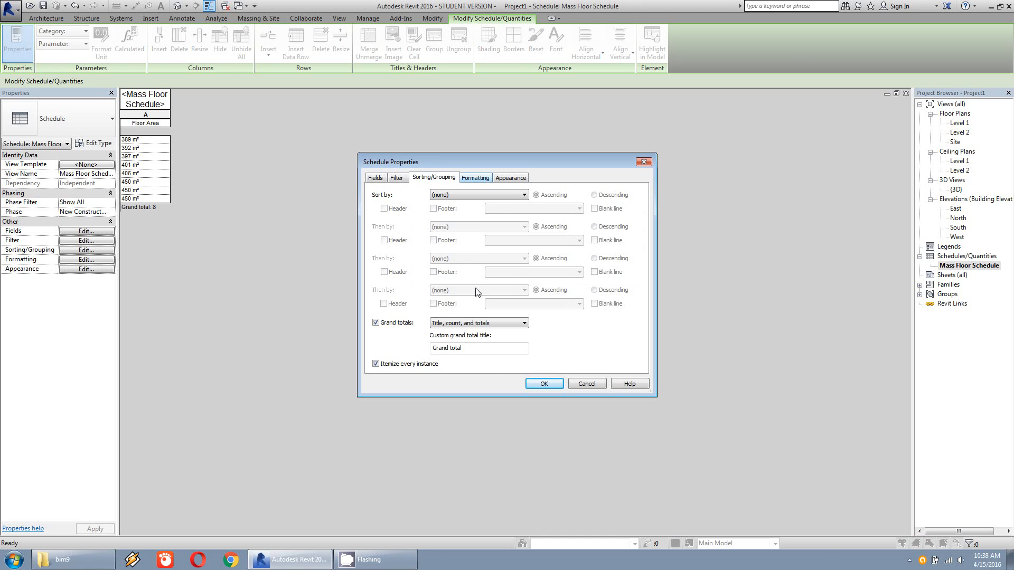
left_click(478, 324)
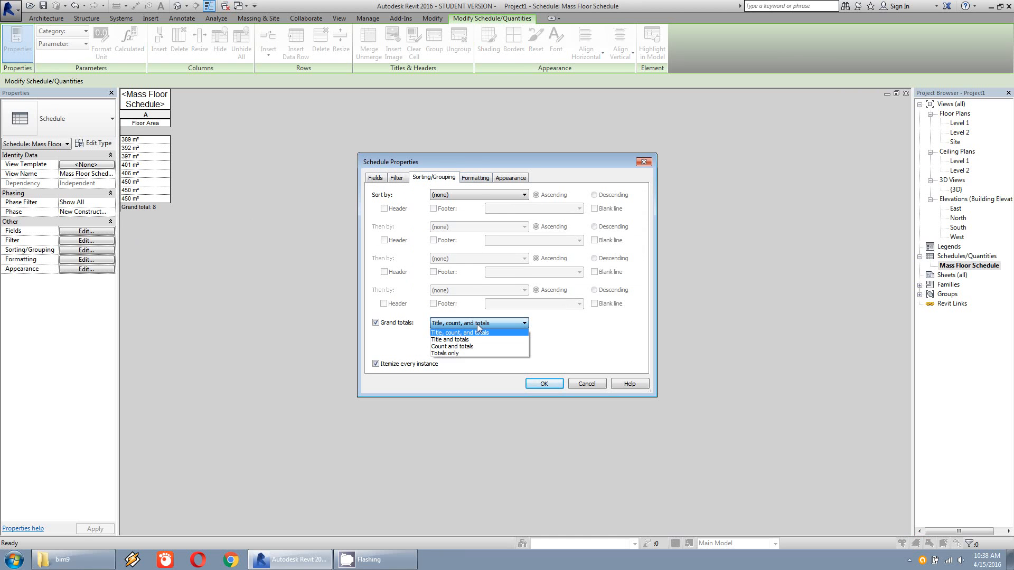
left_click(476, 324)
left_click(376, 322)
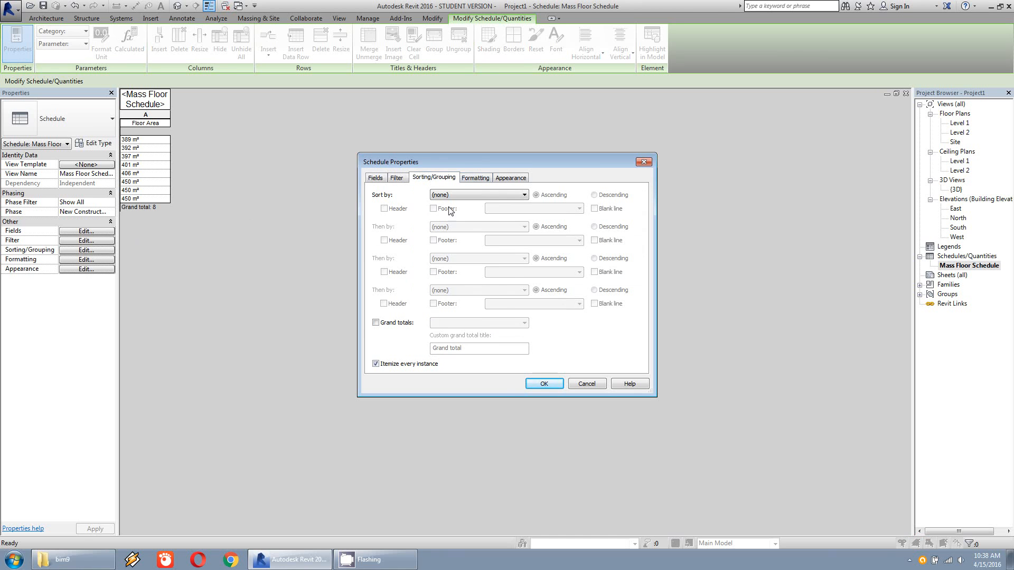
Step: Enable Calculate totals for the Floor Area field and apply the schedule properties
left_click(477, 179)
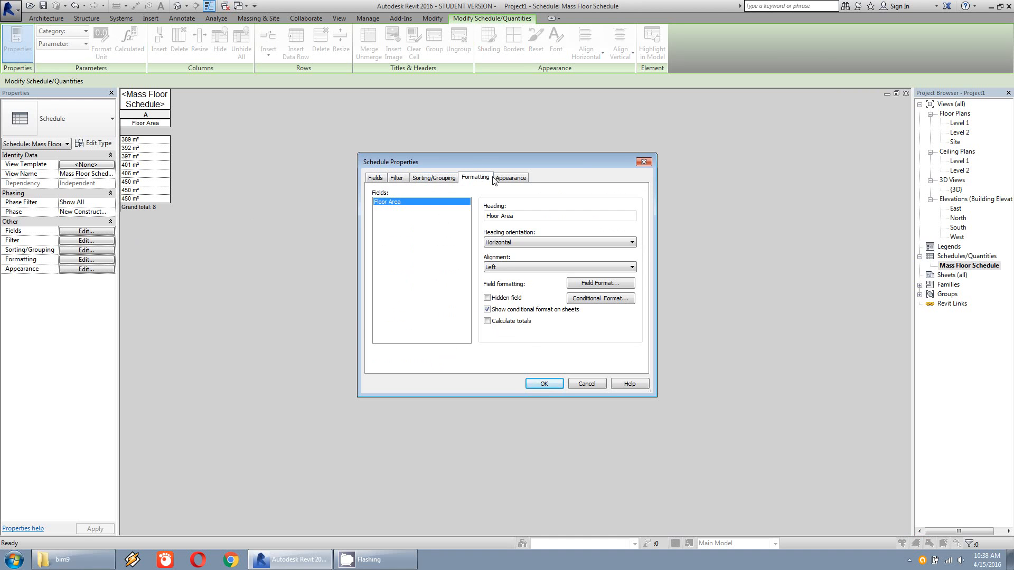
left_click(487, 321)
left_click(544, 382)
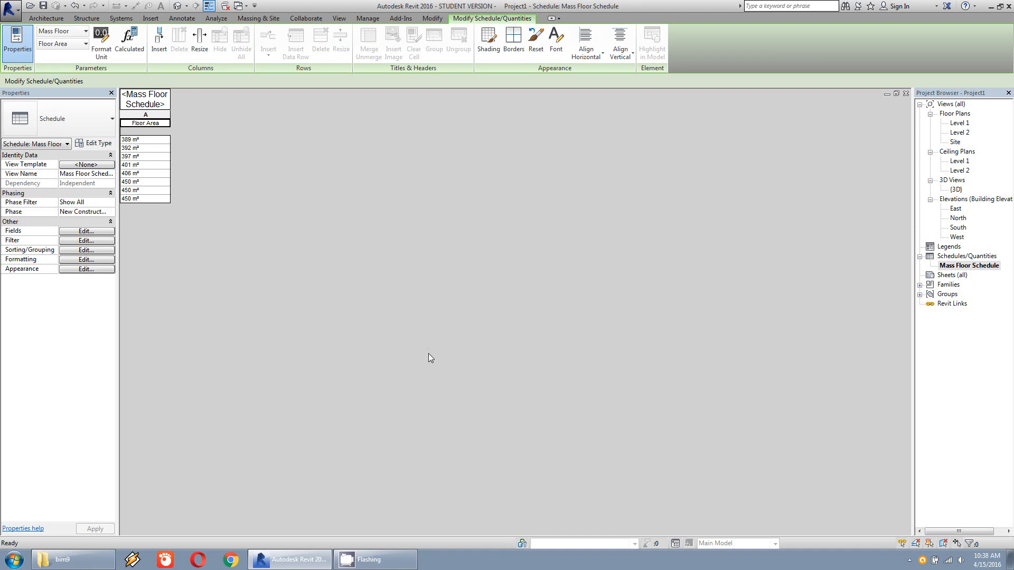
Step: Reopen the schedule's formatting properties and turn grand totals back on with title, count, and totals
left_click(86, 259)
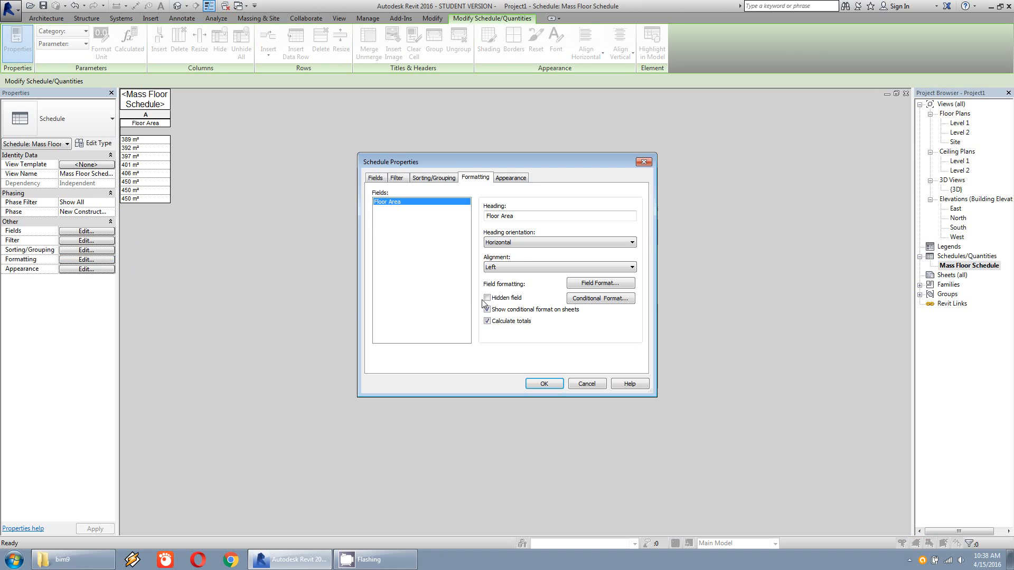
left_click(487, 310)
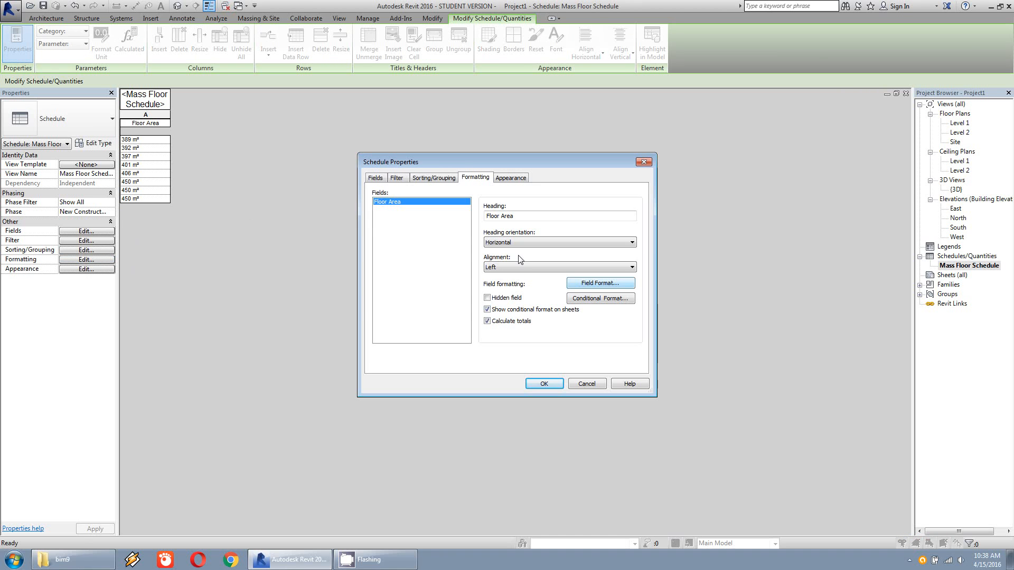
left_click(396, 178)
left_click(433, 178)
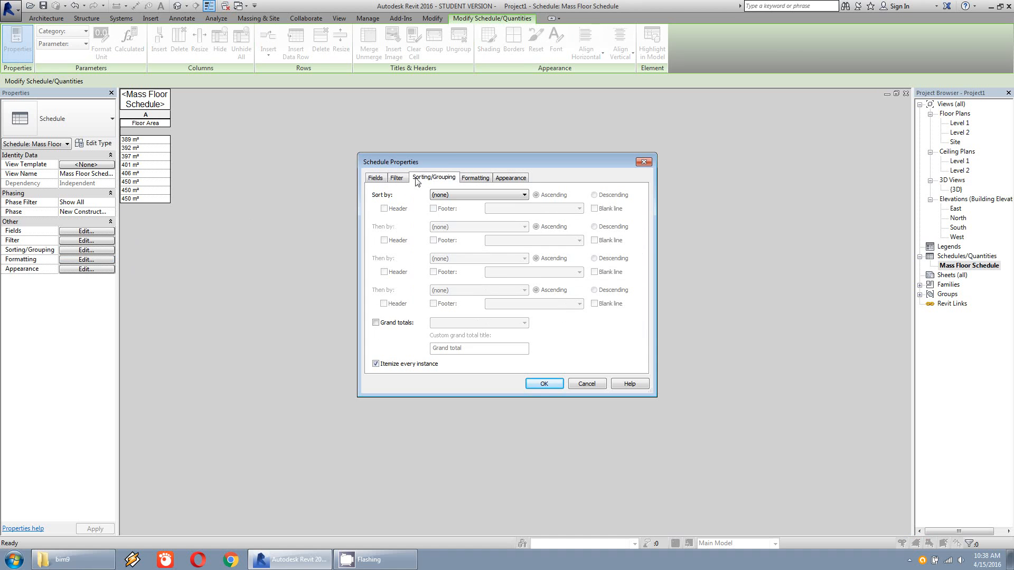
left_click(397, 323)
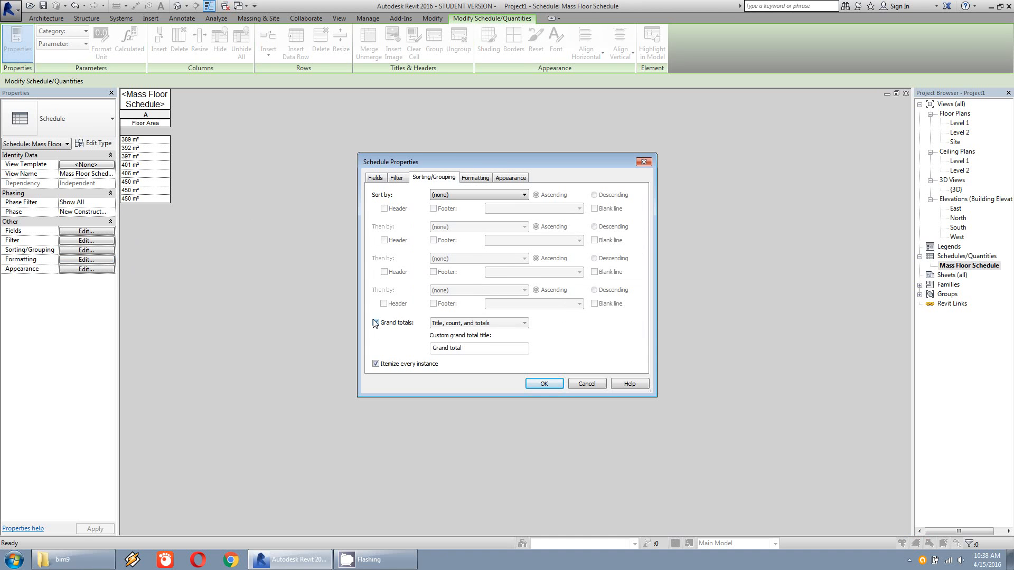
Step: Review the schedule's formatting, appearance and available fields, and apply the schedule properties with grand totals enabled
left_click(484, 178)
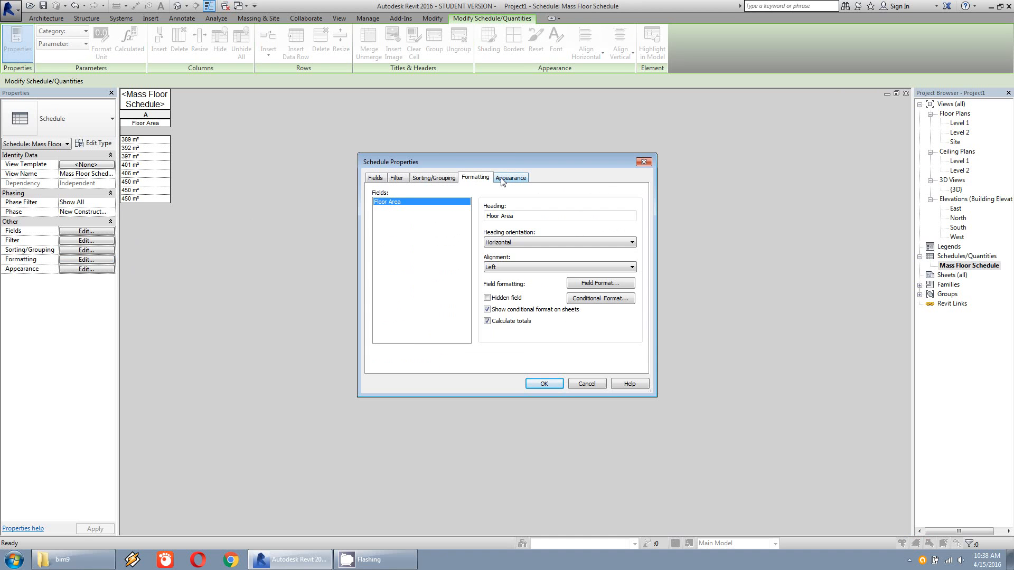
left_click(502, 179)
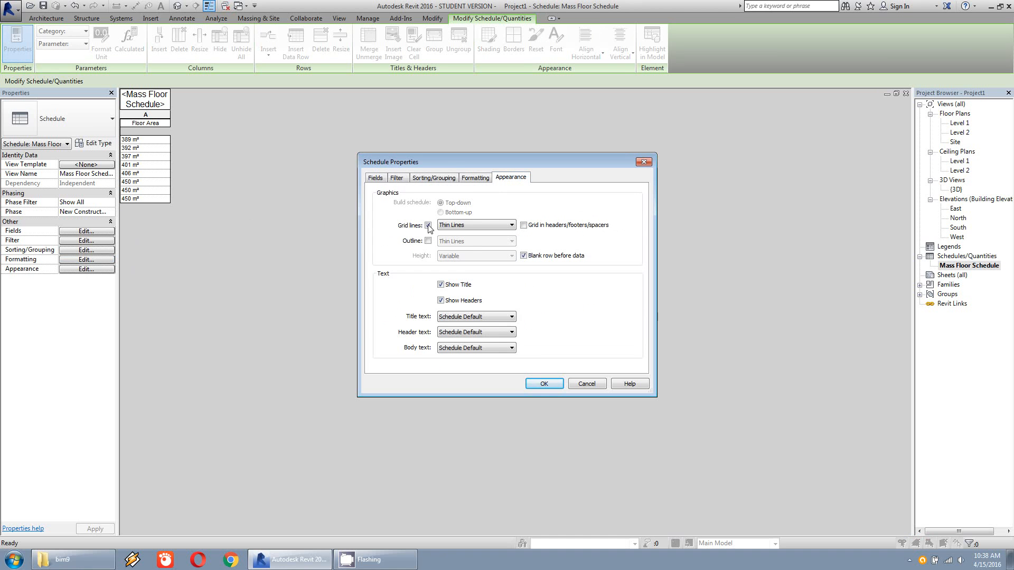
left_click(375, 179)
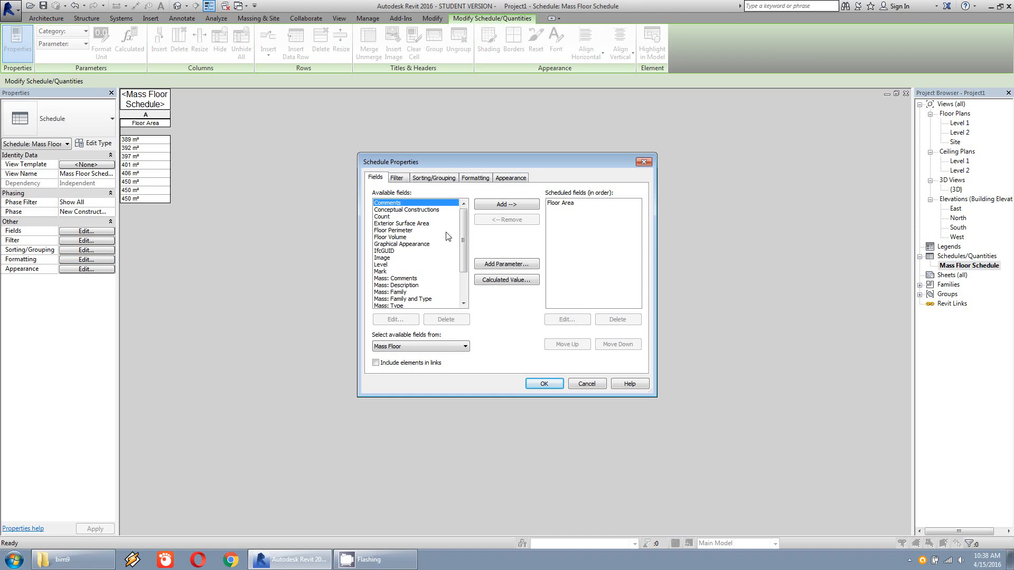
left_click_drag(465, 243, 463, 292)
left_click(506, 279)
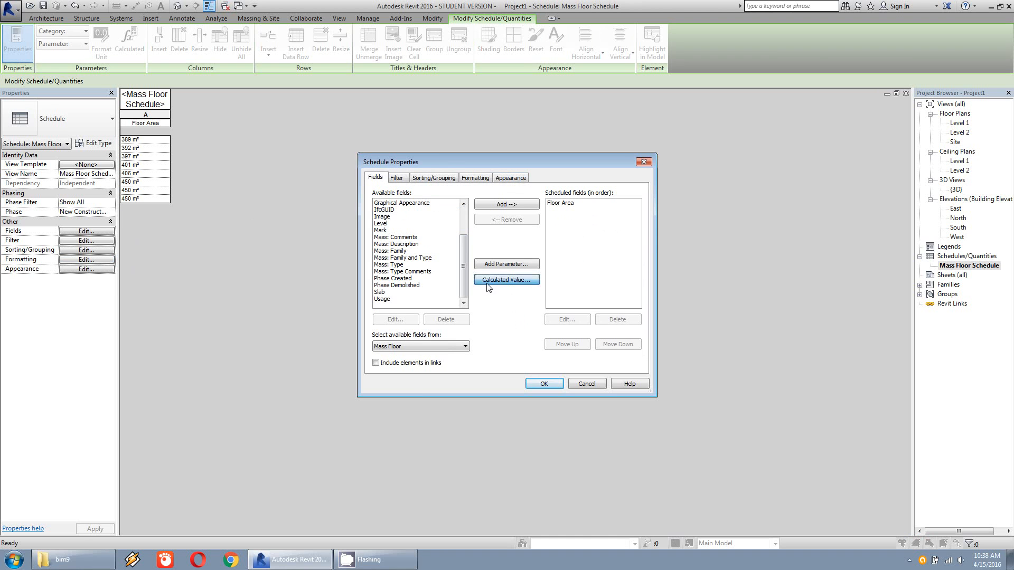
left_click(512, 326)
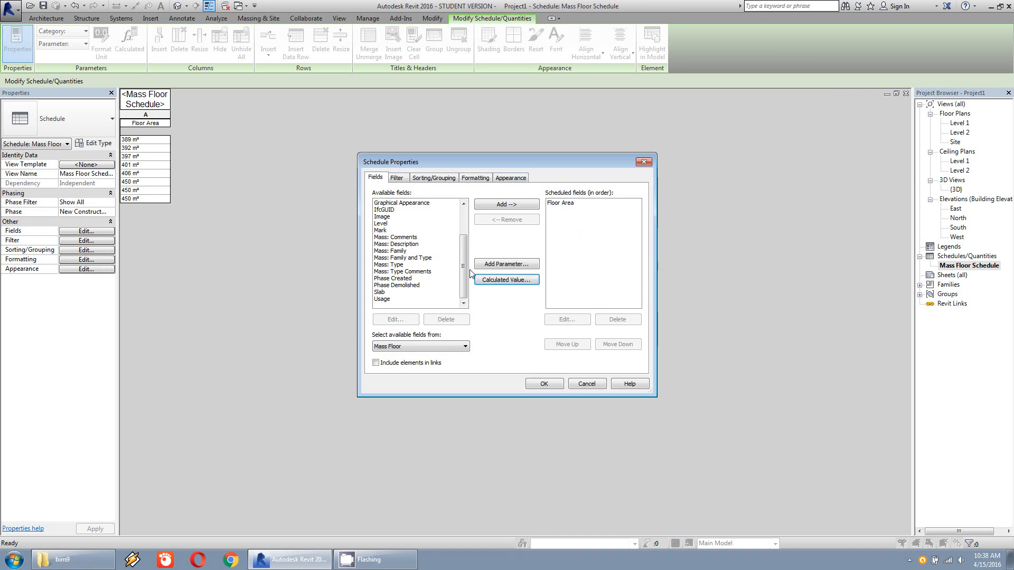
left_click(401, 180)
left_click(422, 182)
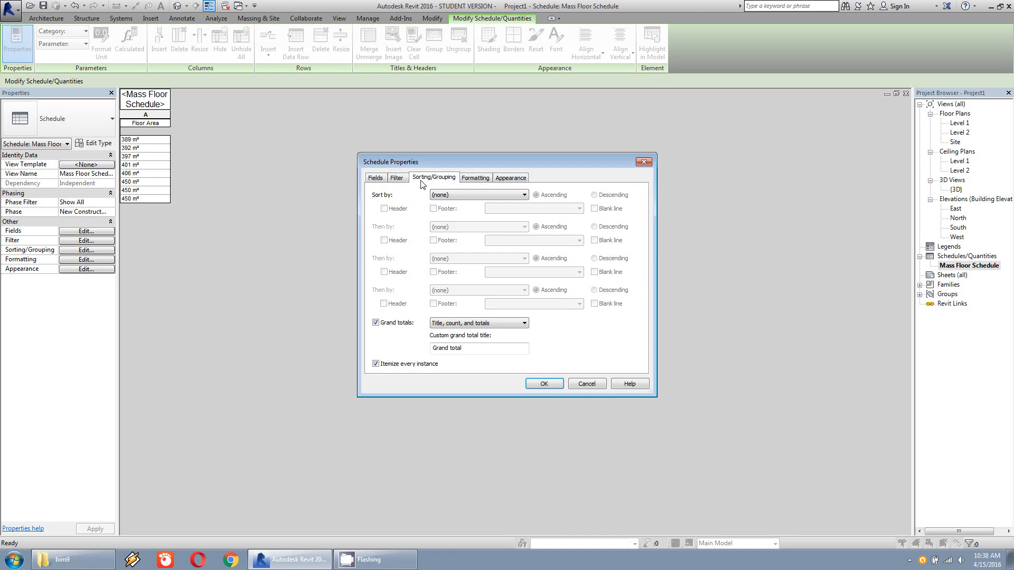
left_click(541, 384)
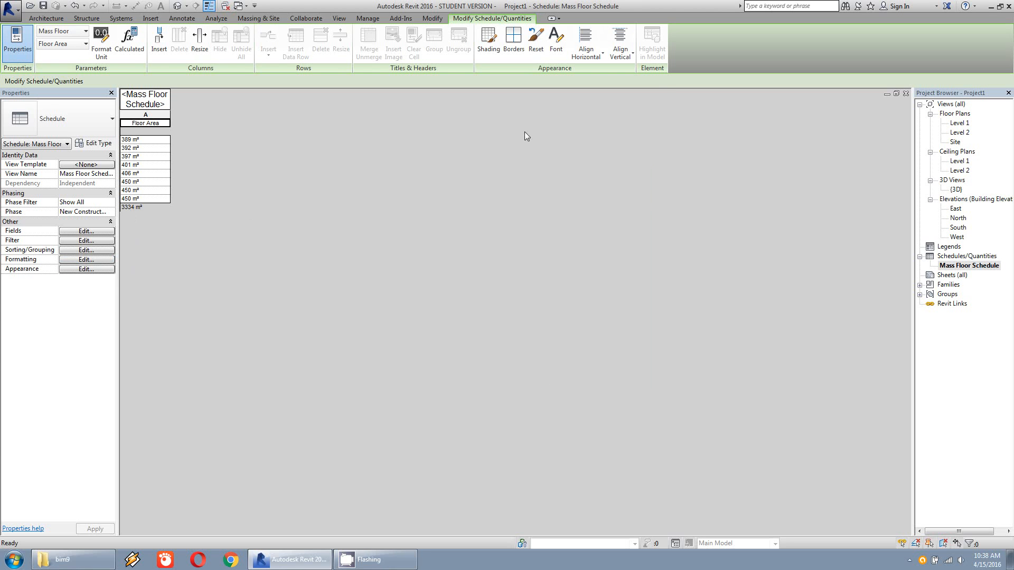
Step: Return to the {3D} view and examine the mass floors around the cut-away corner
double_click(957, 190)
middle_click_drag(455, 324, 423, 261, "shift")
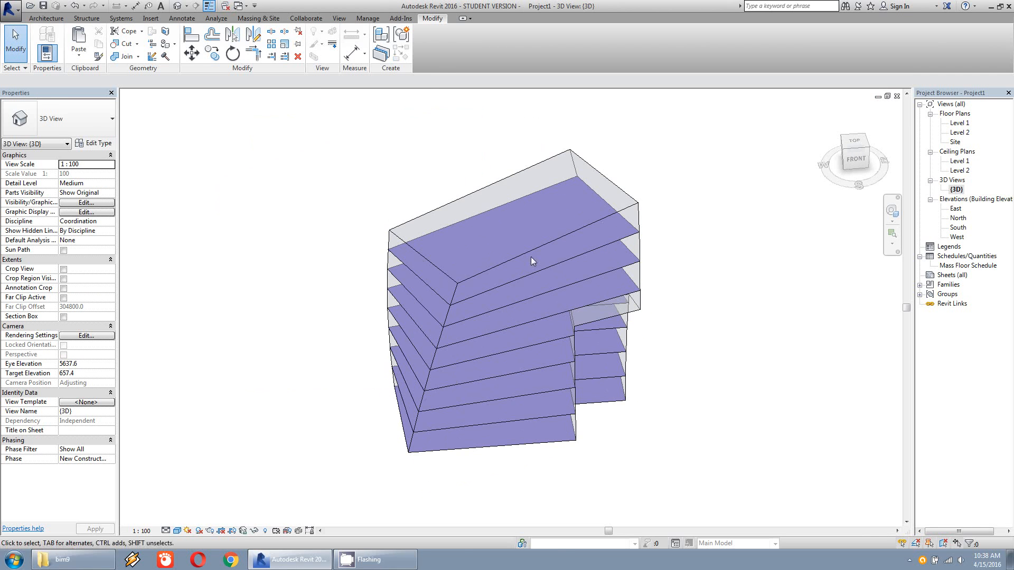